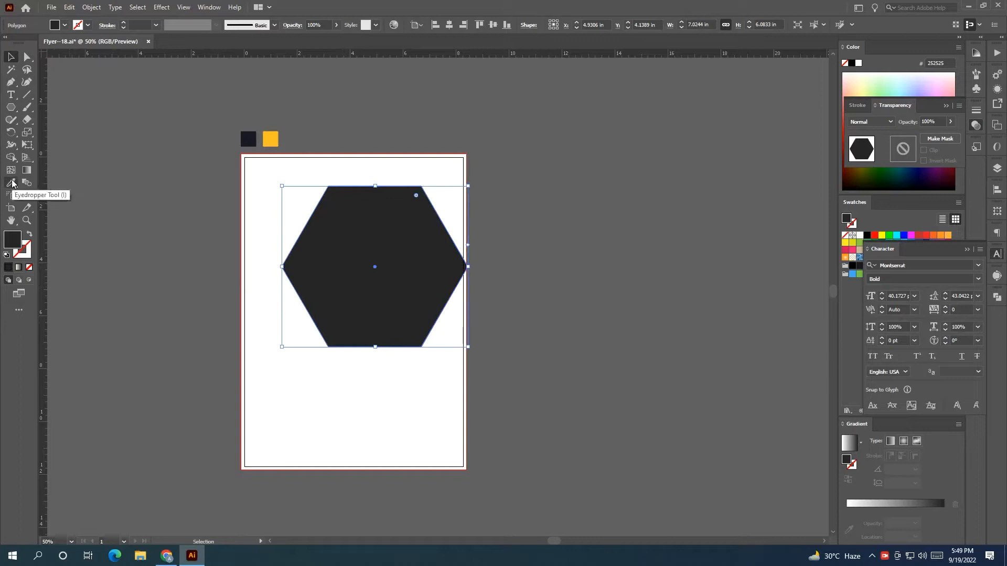
- Recolour the hexagon with the dark navy sampled from the square above the page
{"action": "left_click", "coordinate": [12, 182]}
{"action": "left_click", "coordinate": [248, 139]}
{"action": "left_click", "coordinate": [11, 57]}
{"action": "left_click", "coordinate": [146, 221]}
{"action": "left_click", "coordinate": [328, 297]}
- Round all corners of the hexagon to a radius of about 0.5 in
{"action": "left_click", "coordinate": [27, 56]}
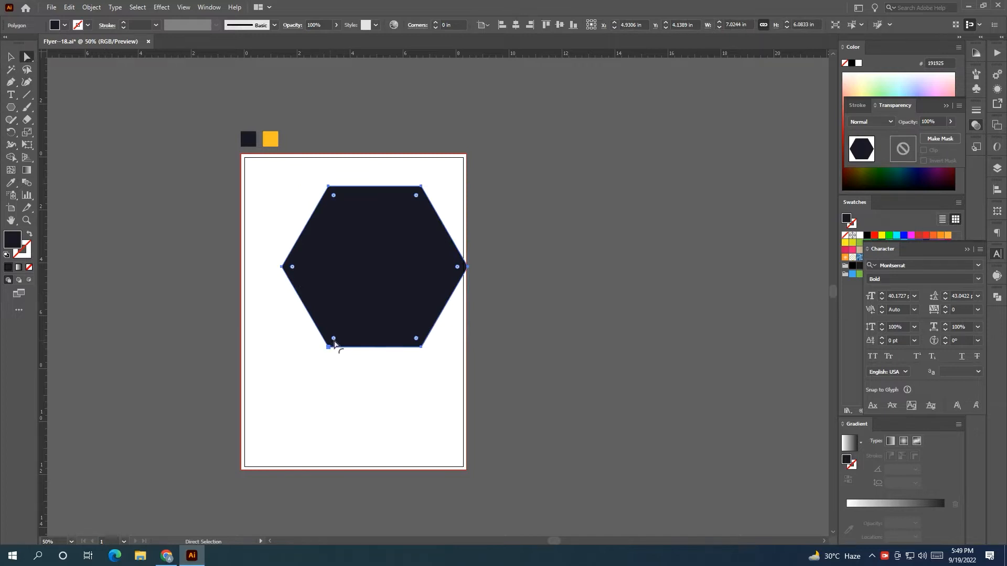
{"action": "left_click_drag", "start_coordinate": [334, 340], "coordinate": [338, 339]}
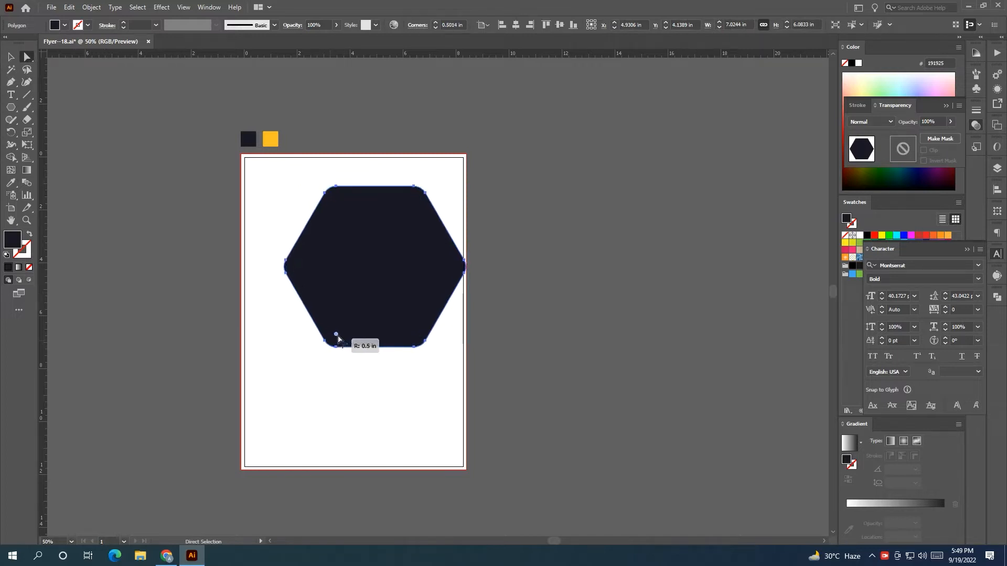
{"action": "left_click", "coordinate": [262, 330]}
{"action": "left_click_drag", "start_coordinate": [262, 331], "coordinate": [239, 332]}
{"action": "left_click", "coordinate": [11, 56]}
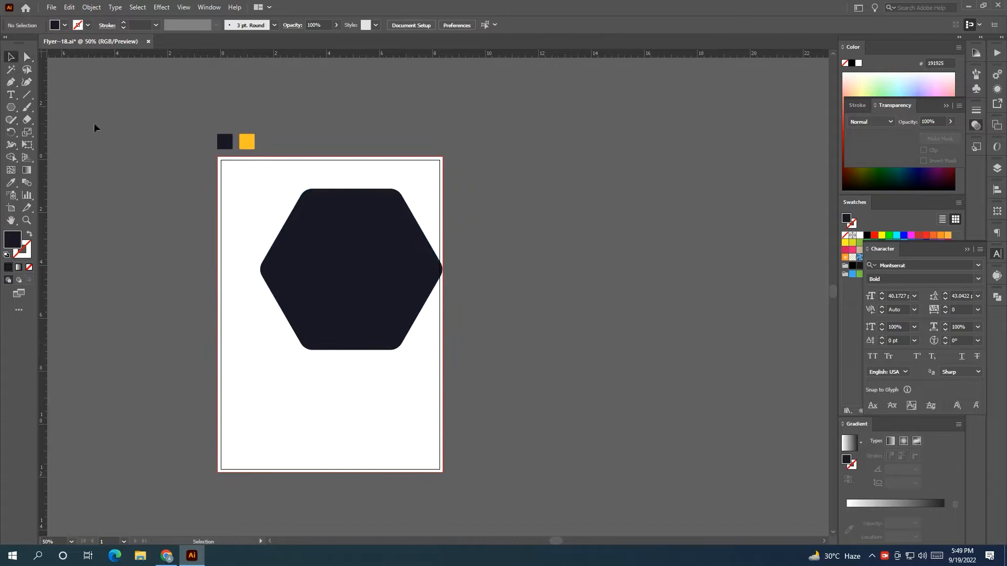
- Move the navy and yellow colour sample squares to just outside the page's lower-left corner
{"action": "scroll", "coordinate": [183, 205], "scroll_direction": "down", "scroll_amount": 1}
{"action": "left_click_drag", "start_coordinate": [183, 155], "coordinate": [171, 357]}
{"action": "key", "text": "ctrl+z"}
{"action": "left_click_drag", "start_coordinate": [227, 164], "coordinate": [194, 383]}
{"action": "left_click", "coordinate": [167, 276]}
{"action": "left_click_drag", "start_coordinate": [167, 277], "coordinate": [149, 307]}
- Enlarge the rounded hexagon to about 11.9 by 10.5 in and position it over the page's upper-right corner
{"action": "left_click_drag", "start_coordinate": [245, 261], "coordinate": [285, 178]}
{"action": "left_click_drag", "start_coordinate": [377, 188], "coordinate": [482, 201]}
{"action": "left_click_drag", "start_coordinate": [422, 204], "coordinate": [391, 210]}
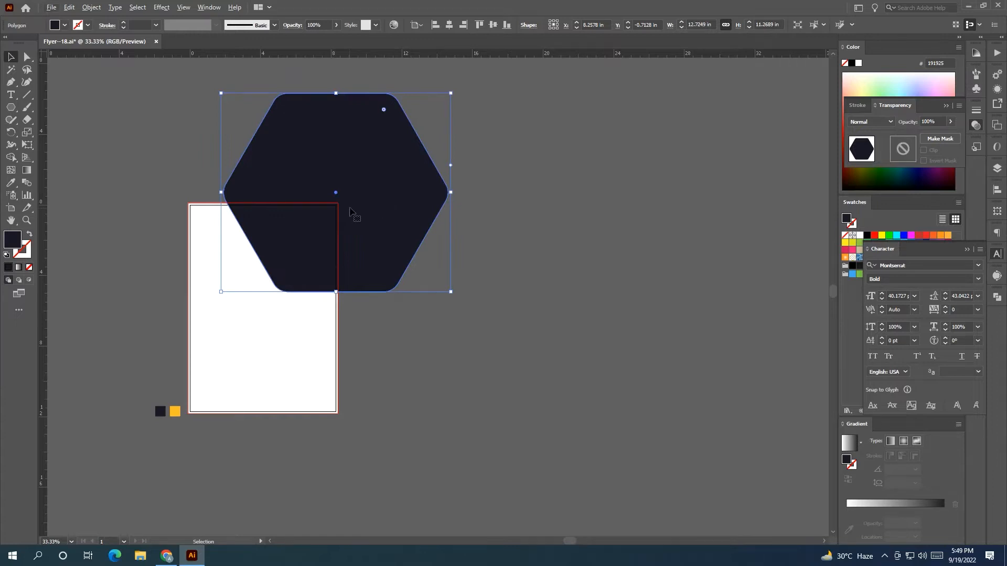
{"action": "key", "text": "ctrl+equal"}
{"action": "left_click_drag", "start_coordinate": [590, 213], "coordinate": [565, 214]}
{"action": "scroll", "coordinate": [469, 239], "scroll_direction": "down", "scroll_amount": 2}
{"action": "mouse_move", "coordinate": [469, 239]}
{"action": "left_mouse_down"}
{"action": "mouse_move", "coordinate": [487, 262]}
{"action": "mouse_move", "coordinate": [477, 250]}
{"action": "left_mouse_up"}
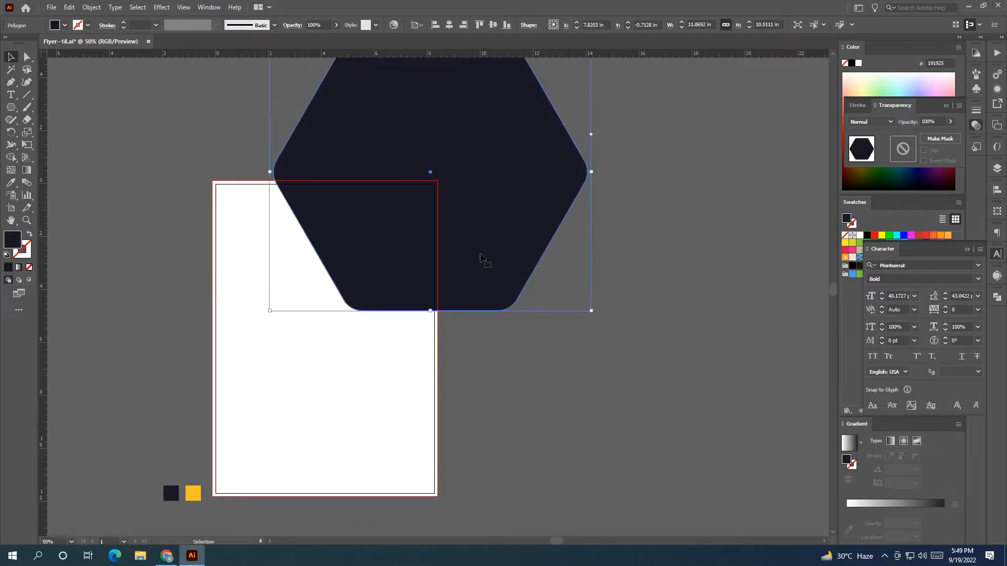
{"action": "left_click", "coordinate": [574, 369]}
{"action": "left_click_drag", "start_coordinate": [580, 362], "coordinate": [606, 383]}
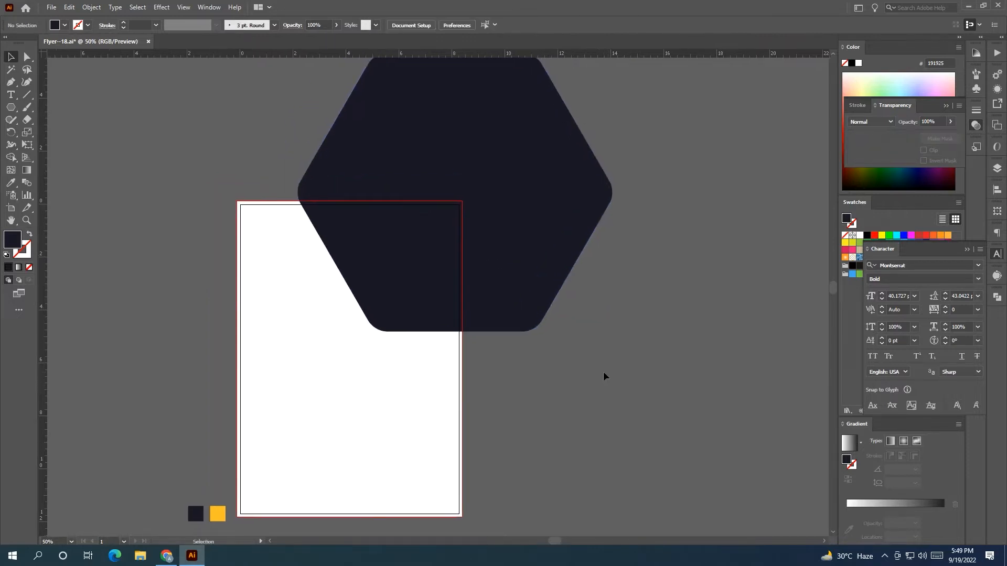
- Place a duplicate of the navy hexagon in the empty area to the right of the page
{"action": "key", "text": "ctrl+minus"}
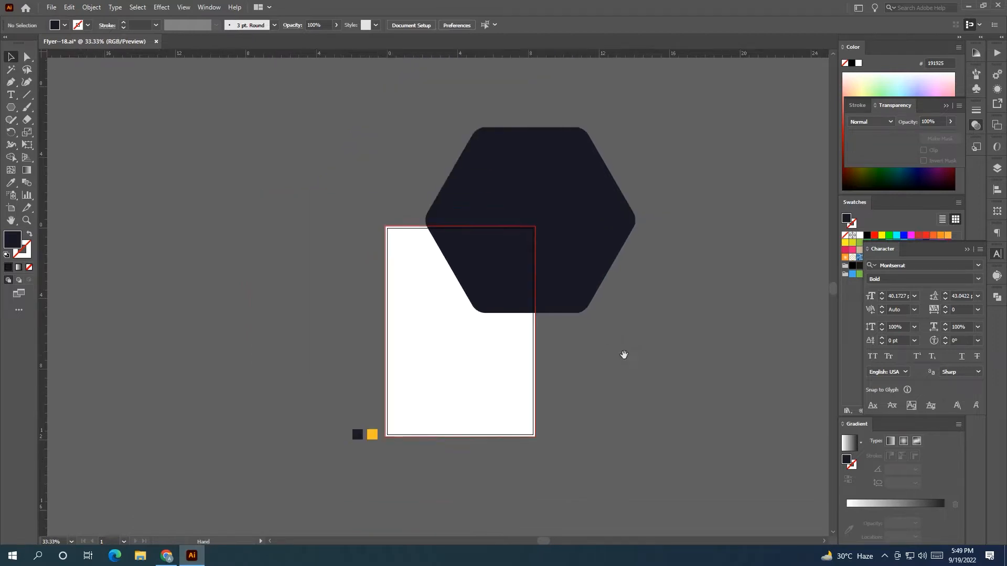
{"action": "left_click_drag", "start_coordinate": [511, 254], "coordinate": [782, 265]}
{"action": "left_click", "coordinate": [678, 377]}
{"action": "key", "text": "ctrl+plus"}
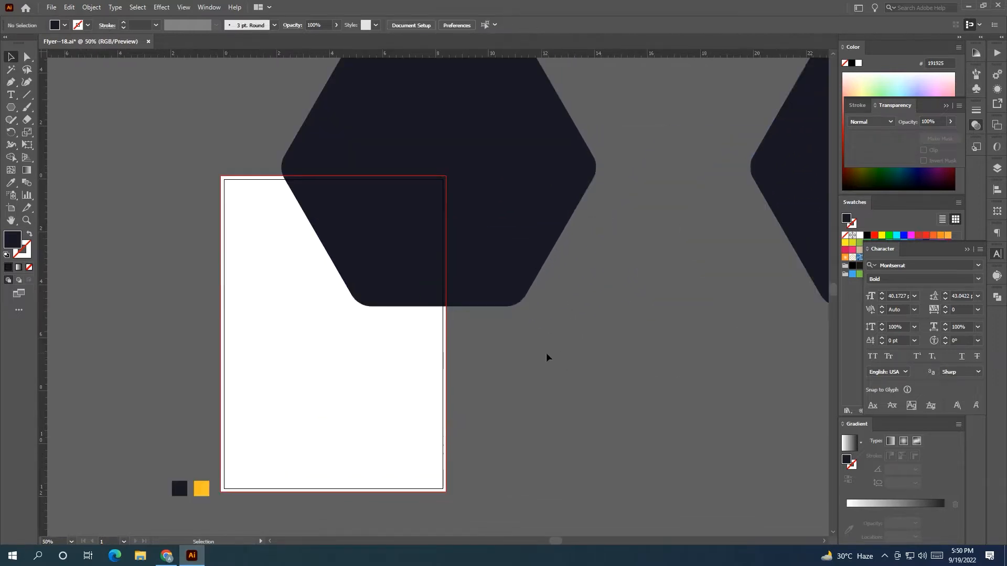
{"action": "left_click_drag", "start_coordinate": [545, 351], "coordinate": [620, 351]}
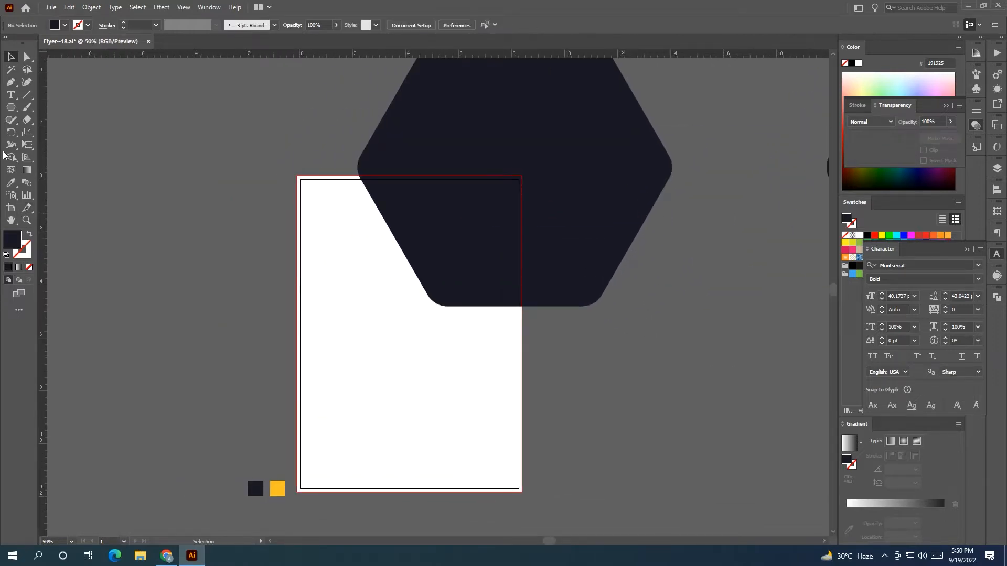
- Draw a rectangle about 6 by 2.3 in from the page's left edge into the hexagon, and raise its top edge to about 2.6 in tall
{"action": "right_click", "coordinate": [11, 107]}
{"action": "left_click", "coordinate": [50, 107]}
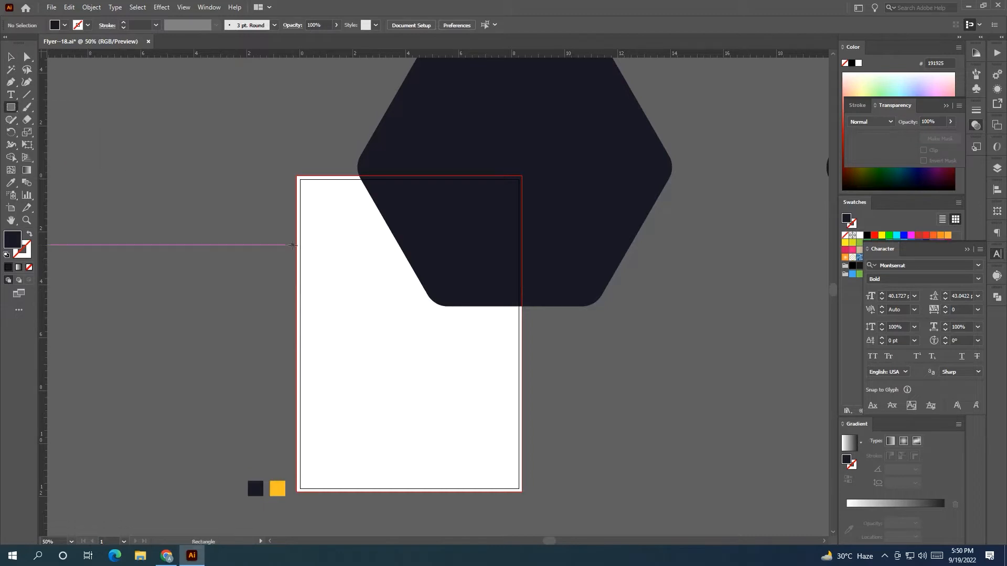
{"action": "left_click_drag", "start_coordinate": [296, 245], "coordinate": [456, 307]}
{"action": "key", "text": "v"}
{"action": "left_click", "coordinate": [191, 263]}
{"action": "left_click", "coordinate": [372, 255]}
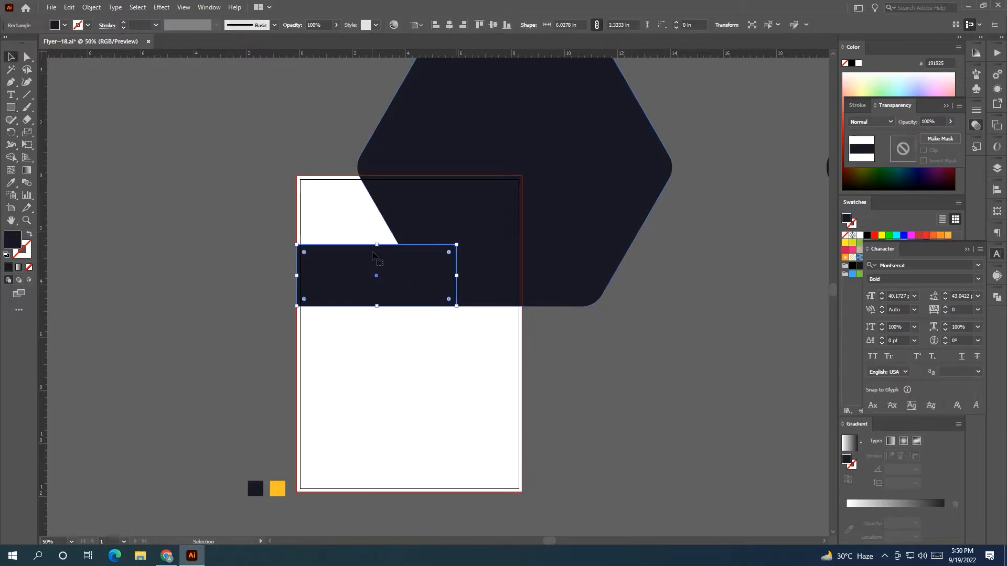
{"action": "left_click_drag", "start_coordinate": [377, 245], "coordinate": [377, 237]}
{"action": "left_click", "coordinate": [269, 246]}
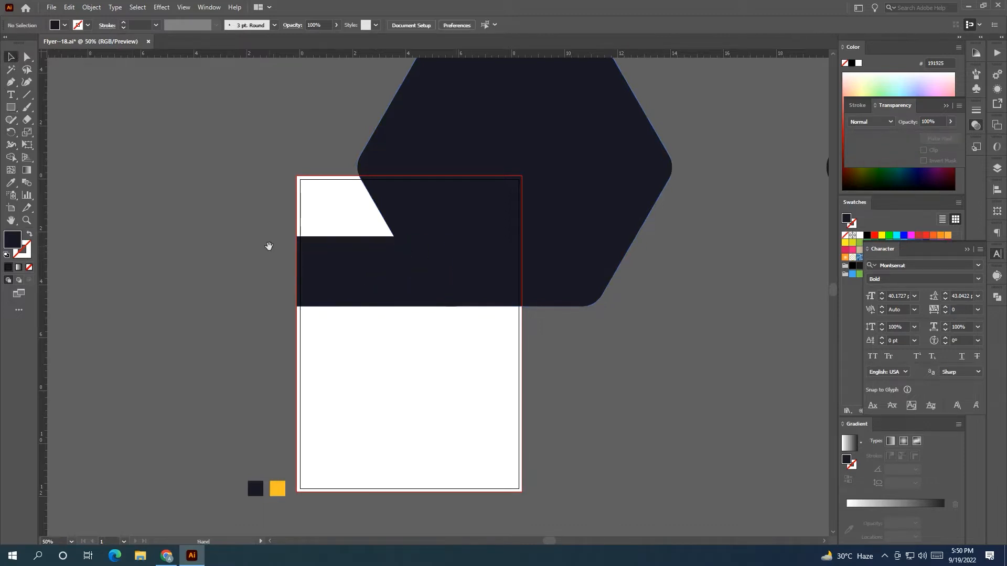
- Bring the large hexagon to the front, above the rectangle
{"action": "key", "text": "space"}
{"action": "left_click_drag", "start_coordinate": [259, 245], "coordinate": [181, 243]}
{"action": "right_click", "coordinate": [461, 241]}
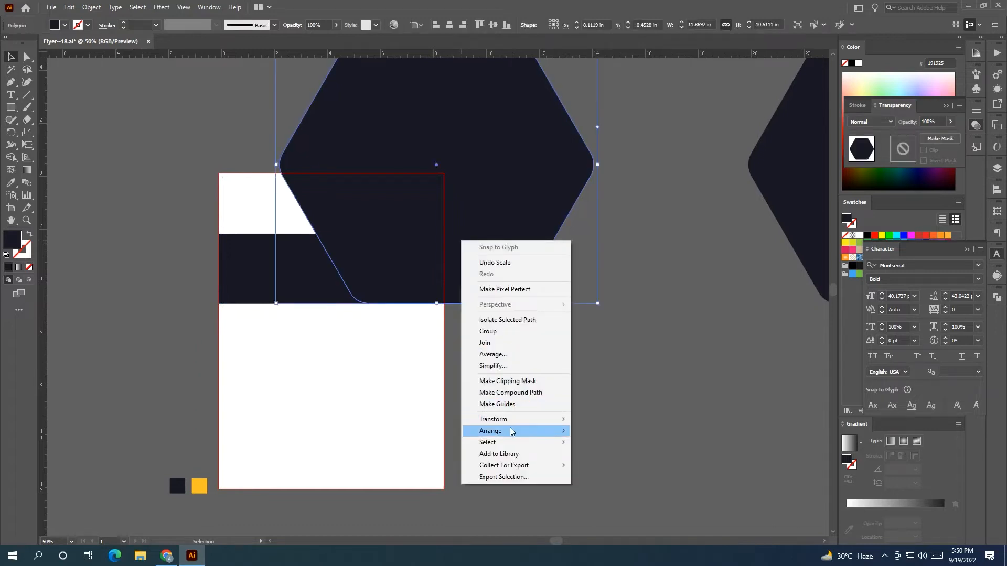
{"action": "mouse_move", "coordinate": [515, 429]}
{"action": "left_click", "coordinate": [589, 430]}
{"action": "left_click", "coordinate": [539, 351]}
{"action": "key", "text": "space"}
{"action": "left_click_drag", "start_coordinate": [539, 351], "coordinate": [522, 367]}
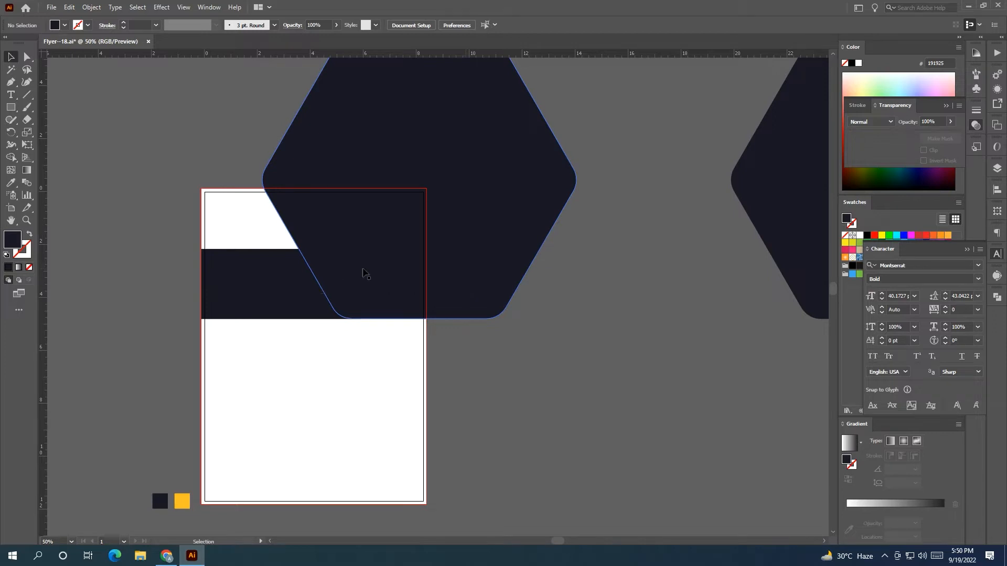
- Recolour the rectangle behind the hexagon with the yellow sampled from the colour square
{"action": "left_click", "coordinate": [289, 284]}
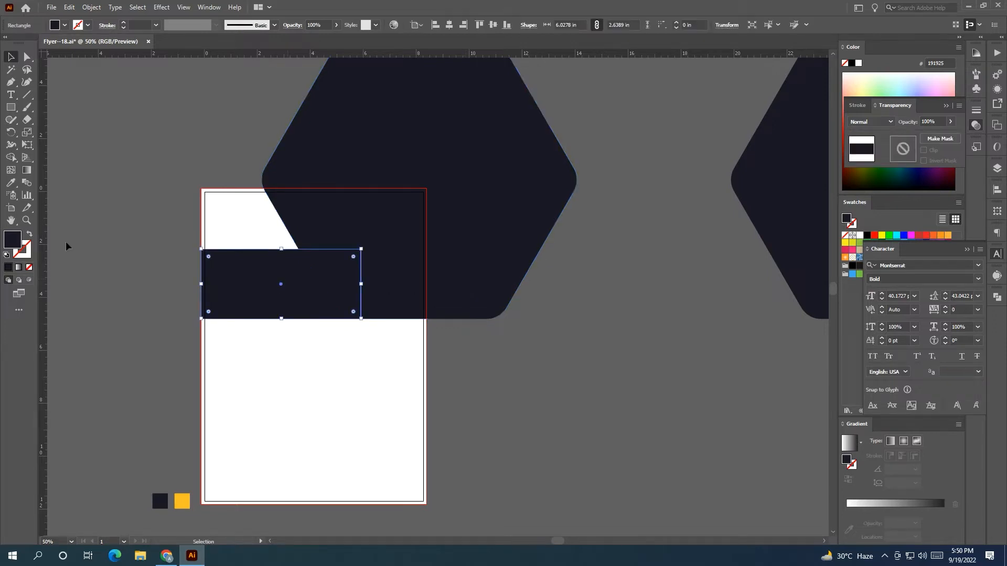
{"action": "left_click", "coordinate": [11, 182]}
{"action": "left_click", "coordinate": [182, 501]}
{"action": "key", "text": "v"}
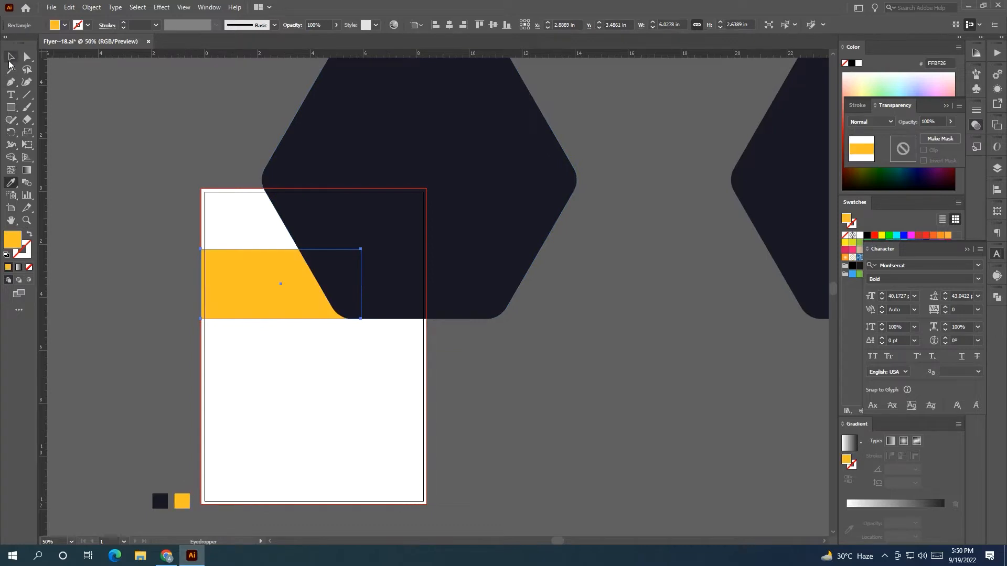
{"action": "left_click", "coordinate": [175, 152]}
{"action": "left_click_drag", "start_coordinate": [175, 153], "coordinate": [211, 136]}
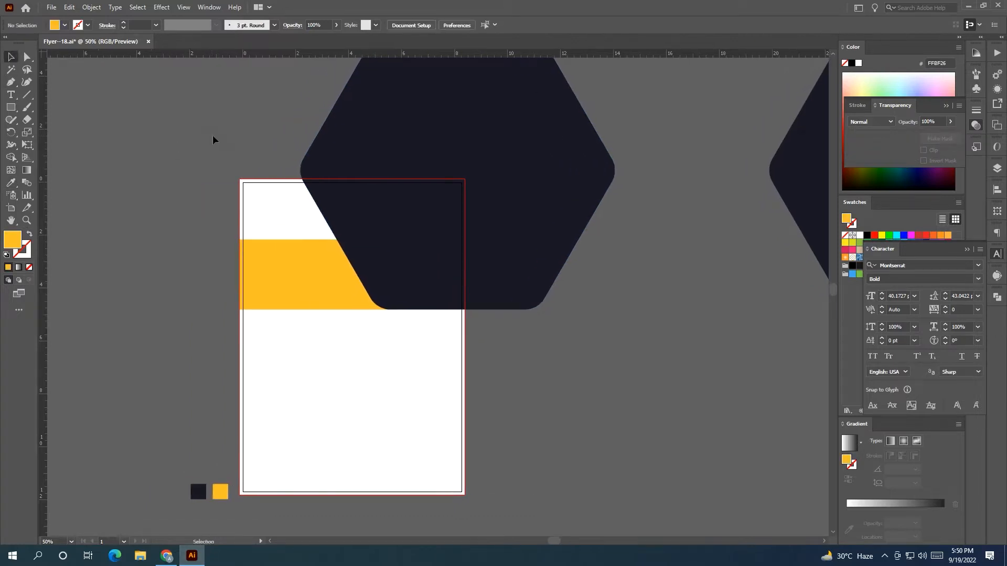
- Duplicate the yellow rectangle above the original and reduce the copy's height to about 0.86 in
{"action": "left_click_drag", "start_coordinate": [278, 269], "coordinate": [288, 211]}
{"action": "left_click_drag", "start_coordinate": [320, 248], "coordinate": [300, 209]}
{"action": "left_click", "coordinate": [188, 226]}
{"action": "left_click_drag", "start_coordinate": [198, 227], "coordinate": [181, 228]}
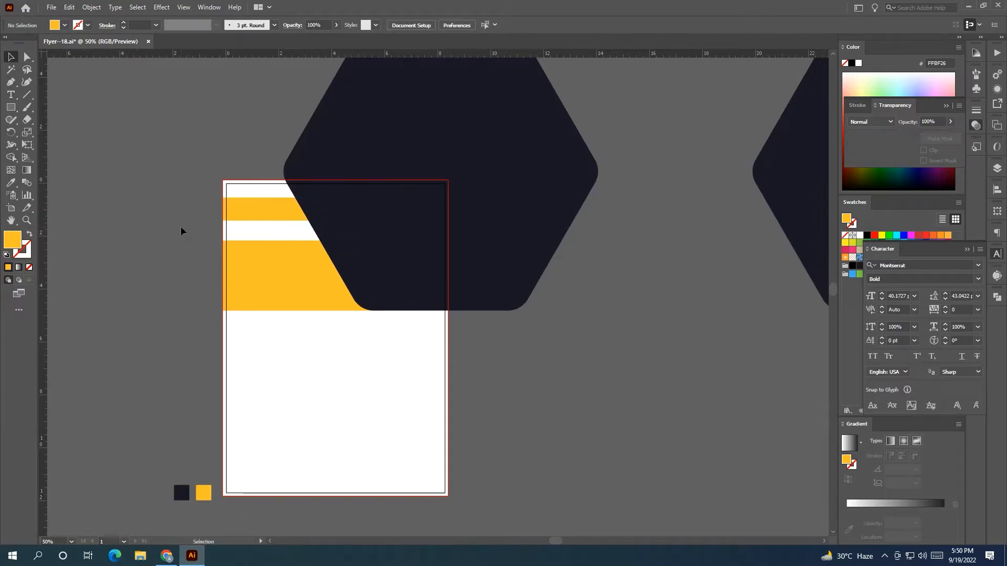
- Create an offset path of 0.125 in with miter joins around the large hexagon
{"action": "left_click", "coordinate": [400, 242]}
{"action": "left_click", "coordinate": [87, 12]}
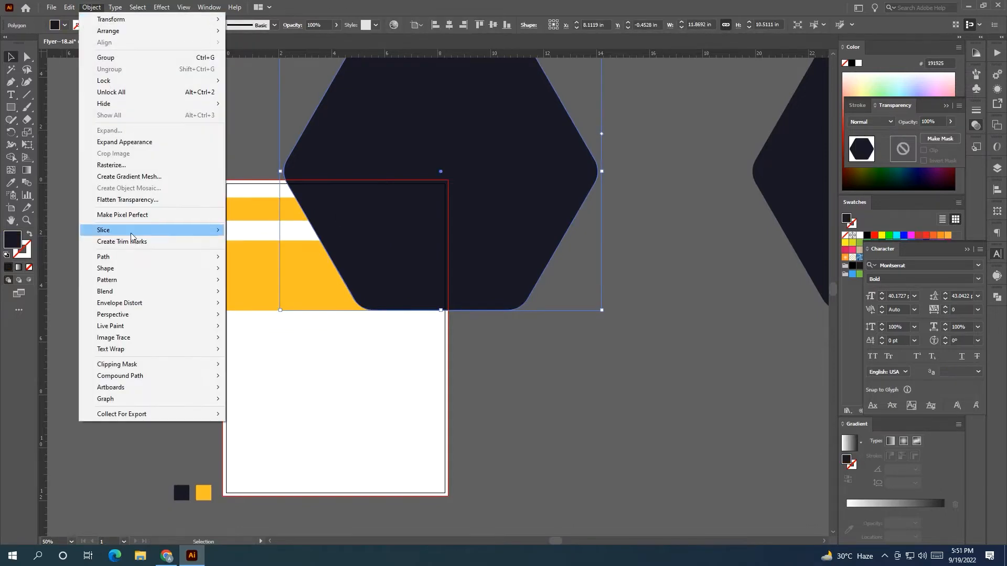
{"action": "mouse_move", "coordinate": [139, 259]}
{"action": "left_click", "coordinate": [265, 299]}
{"action": "type", "text": "0.25"}
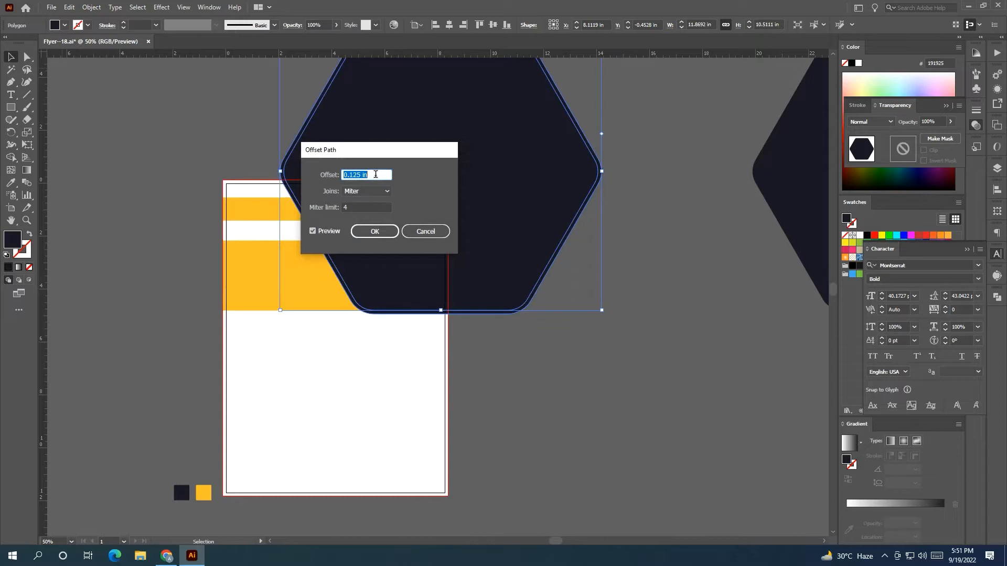
{"action": "type", "text": "0.125"}
{"action": "left_click", "coordinate": [374, 231]}
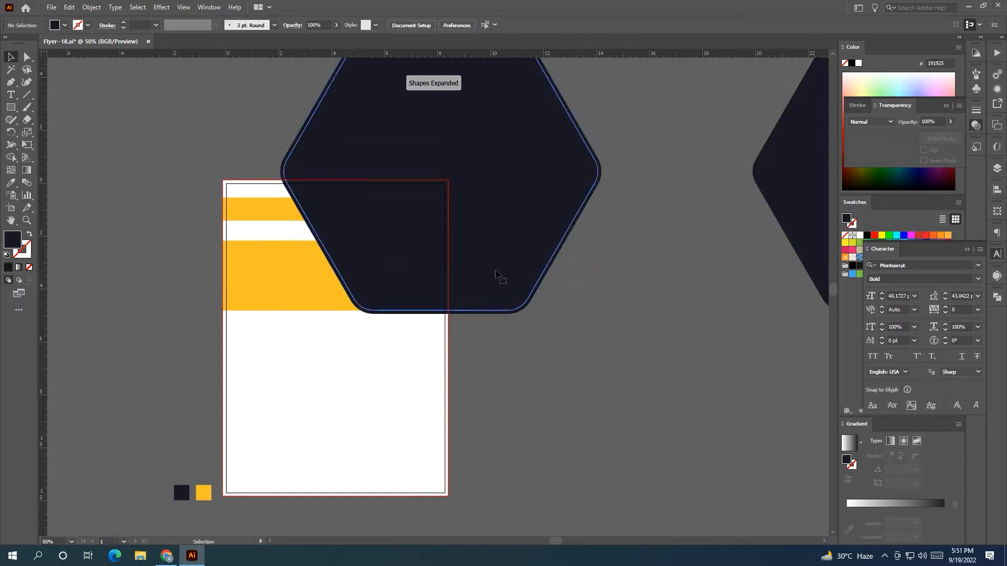
{"action": "left_click", "coordinate": [521, 327]}
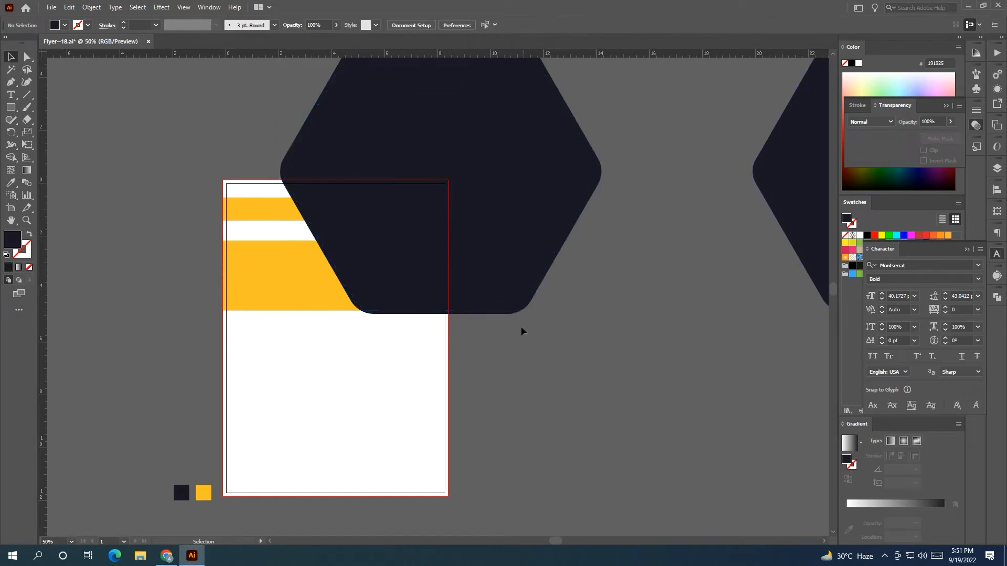
- Fill the offset hexagon shape with white to form a border around the navy hexagon
{"action": "left_click", "coordinate": [512, 314]}
{"action": "left_click", "coordinate": [860, 236]}
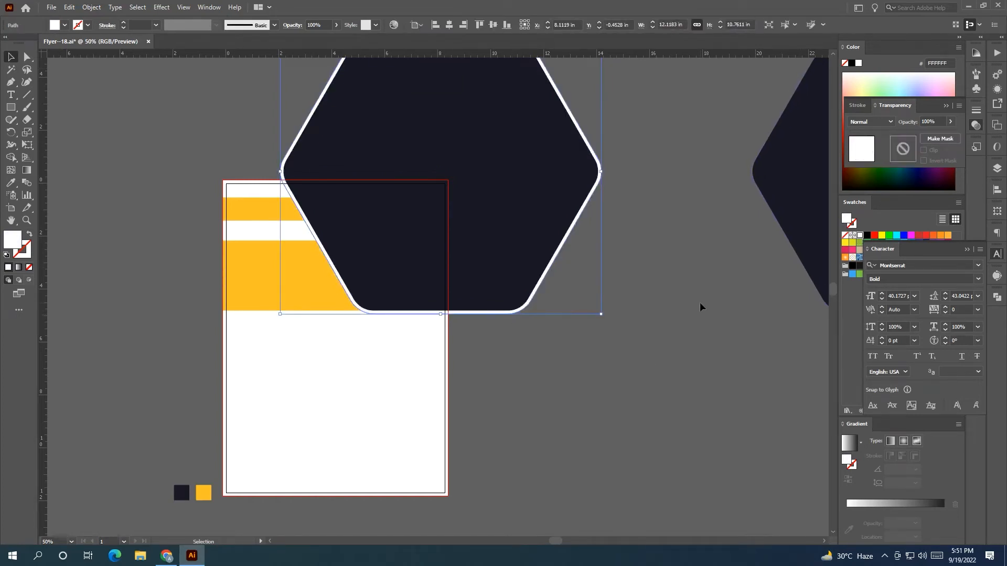
{"action": "left_click", "coordinate": [676, 312]}
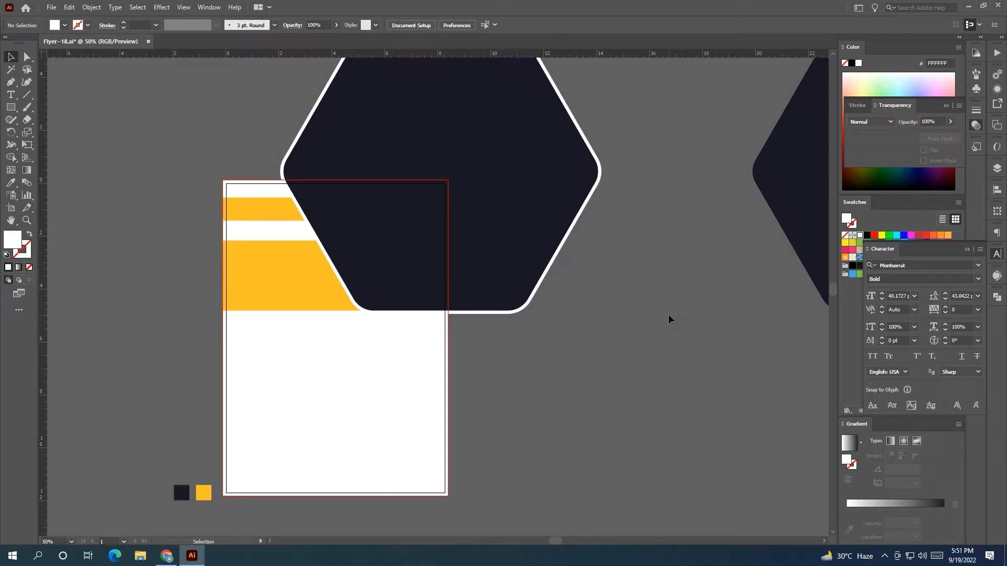
{"action": "left_click_drag", "start_coordinate": [562, 355], "coordinate": [609, 358]}
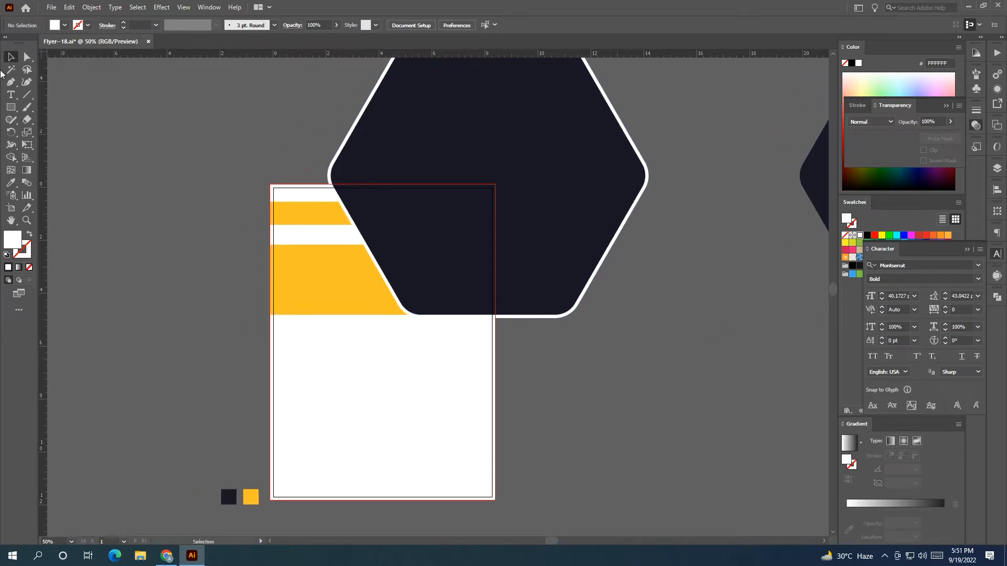
- Draw a thin strip along the bottom of the large yellow rectangle and colour it with the hexagon's navy
{"action": "left_click", "coordinate": [11, 107]}
{"action": "left_click_drag", "start_coordinate": [429, 244], "coordinate": [421, 315]}
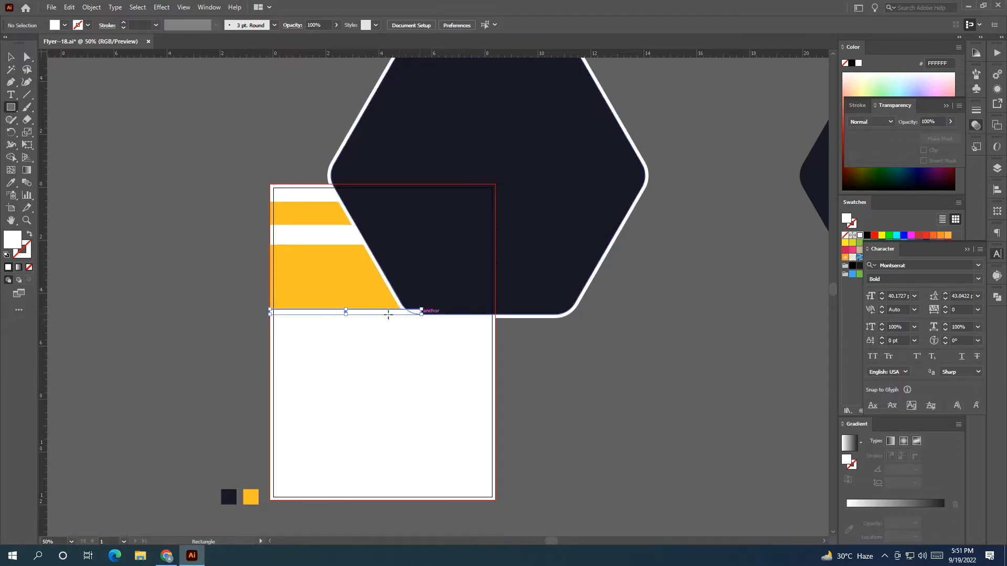
{"action": "key", "text": "i"}
{"action": "left_click", "coordinate": [376, 243]}
{"action": "key", "text": "v"}
{"action": "left_click", "coordinate": [174, 256]}
{"action": "left_click_drag", "start_coordinate": [173, 256], "coordinate": [112, 252]}
- Try to bring the large yellow rectangle and the hexagon to the front together
{"action": "left_click", "coordinate": [259, 290]}
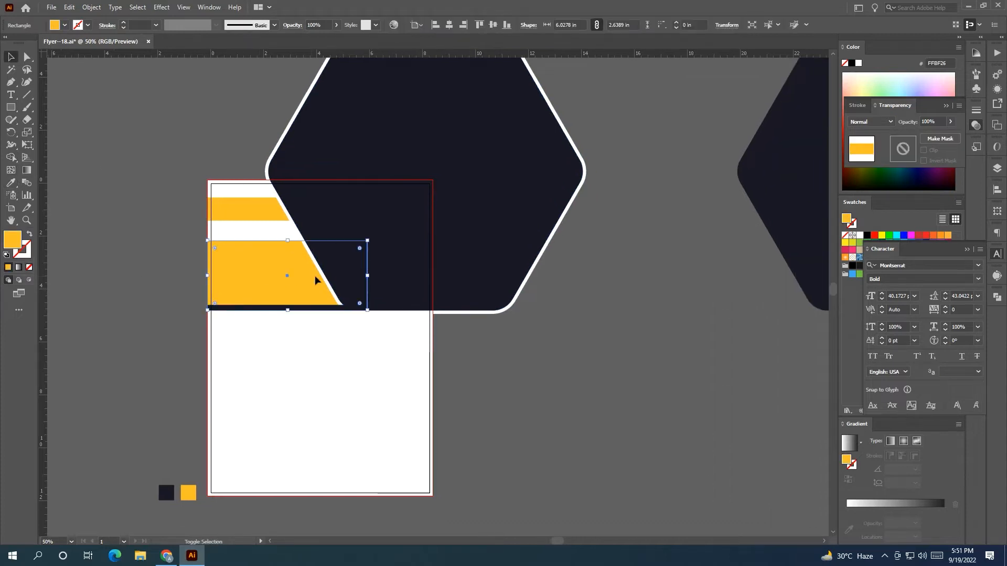
{"action": "left_click", "coordinate": [334, 273], "text": "shift"}
{"action": "right_click", "coordinate": [334, 273]}
{"action": "mouse_move", "coordinate": [398, 449]}
{"action": "left_click", "coordinate": [495, 440]}
{"action": "left_click", "coordinate": [495, 439]}
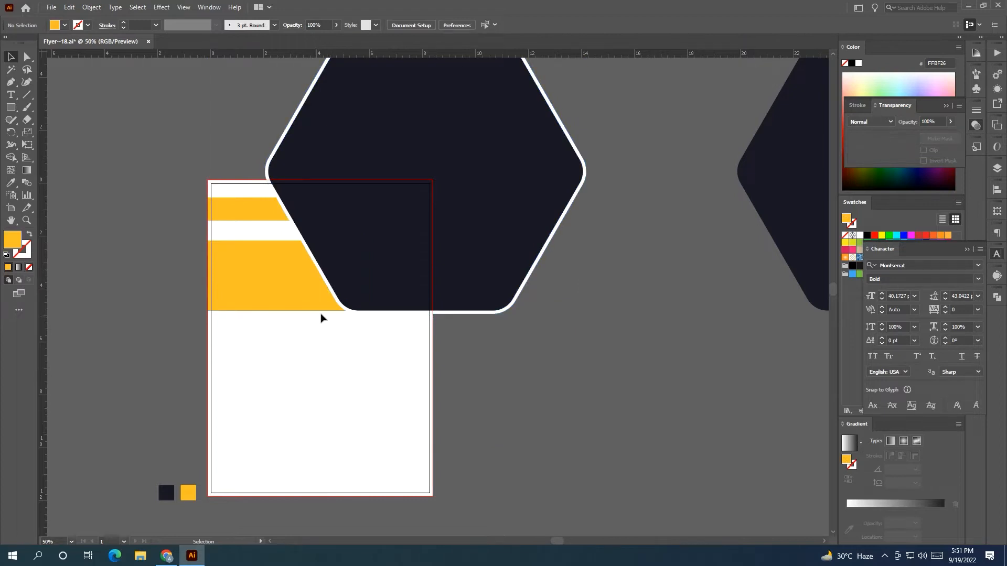
- Bring the navy hexagon and its white border to the front, above the thin navy strip
{"action": "left_click", "coordinate": [340, 280]}
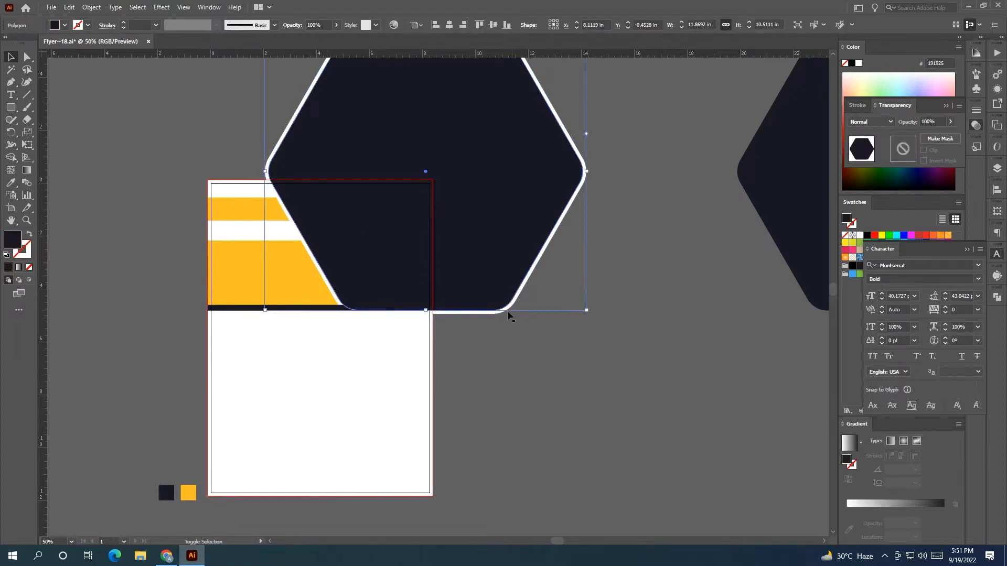
{"action": "left_click", "coordinate": [272, 276], "text": "shift"}
{"action": "left_click", "coordinate": [280, 276], "text": "shift"}
{"action": "right_click", "coordinate": [354, 285]}
{"action": "mouse_move", "coordinate": [409, 464]}
{"action": "left_click", "coordinate": [488, 463]}
{"action": "left_click", "coordinate": [489, 405]}
{"action": "mouse_move", "coordinate": [489, 405]}
{"action": "left_mouse_down"}
{"action": "mouse_move", "coordinate": [508, 405]}
{"action": "mouse_move", "coordinate": [479, 400]}
{"action": "left_mouse_up"}
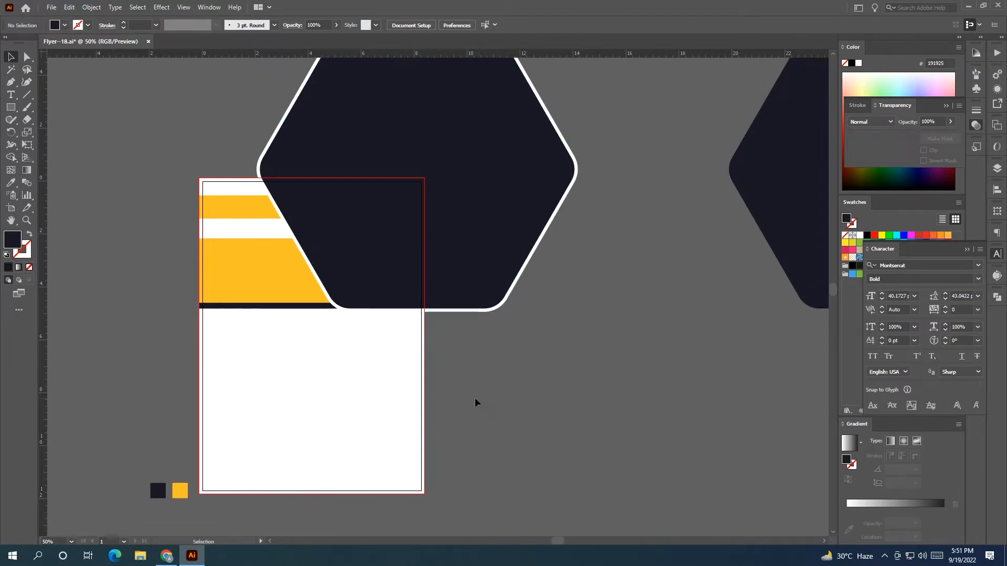
- Recolour the narrow upper yellow band with the hexagon's navy
{"action": "left_click", "coordinate": [246, 208]}
{"action": "key", "text": "i"}
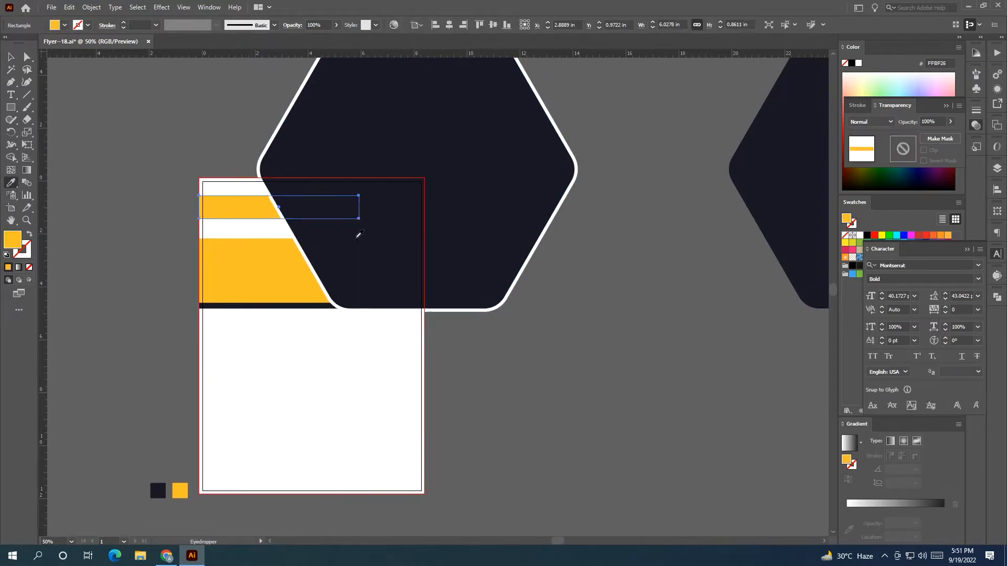
{"action": "left_click", "coordinate": [333, 253]}
{"action": "key", "text": "v"}
{"action": "left_click", "coordinate": [171, 341]}
{"action": "mouse_move", "coordinate": [173, 342]}
{"action": "left_mouse_down"}
{"action": "mouse_move", "coordinate": [142, 335]}
{"action": "mouse_move", "coordinate": [161, 326]}
{"action": "left_mouse_up"}
- Extend the top edge of the large yellow rectangle slightly upward
{"action": "left_click", "coordinate": [224, 252]}
{"action": "left_click_drag", "start_coordinate": [262, 224], "coordinate": [263, 222]}
{"action": "left_click", "coordinate": [145, 288]}
{"action": "left_click_drag", "start_coordinate": [144, 289], "coordinate": [121, 281]}
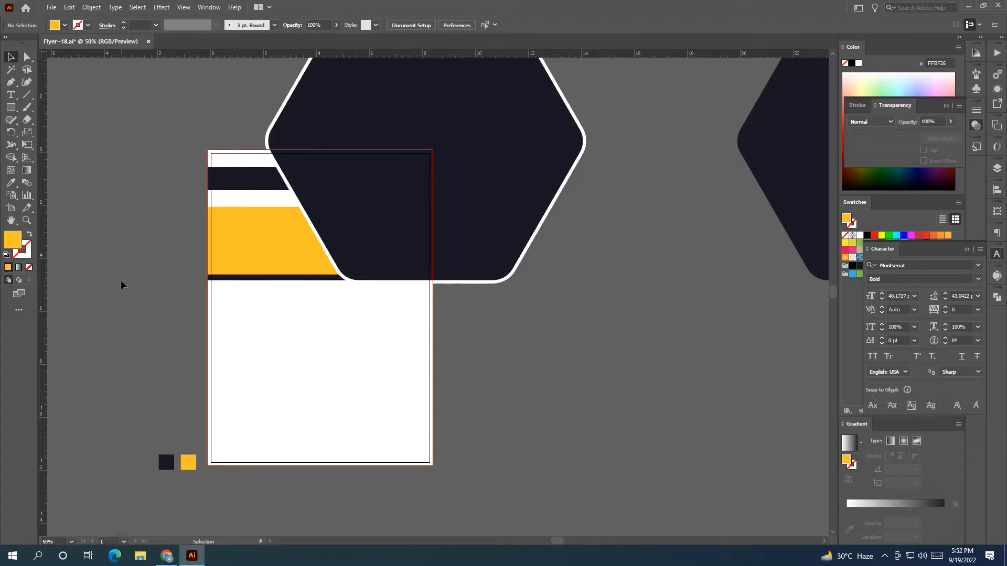
{"action": "left_click", "coordinate": [12, 108]}
{"action": "key", "text": "v"}
{"action": "left_click_drag", "start_coordinate": [101, 244], "coordinate": [144, 277]}
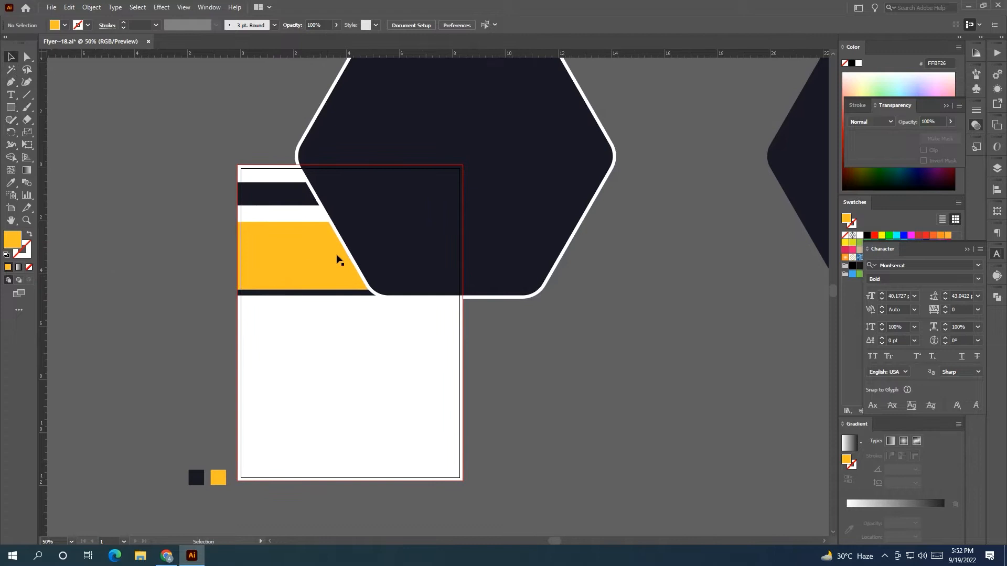
- Start a drop shadow on the white hexagon border with X and Y offsets of 0 in
{"action": "left_click", "coordinate": [353, 254]}
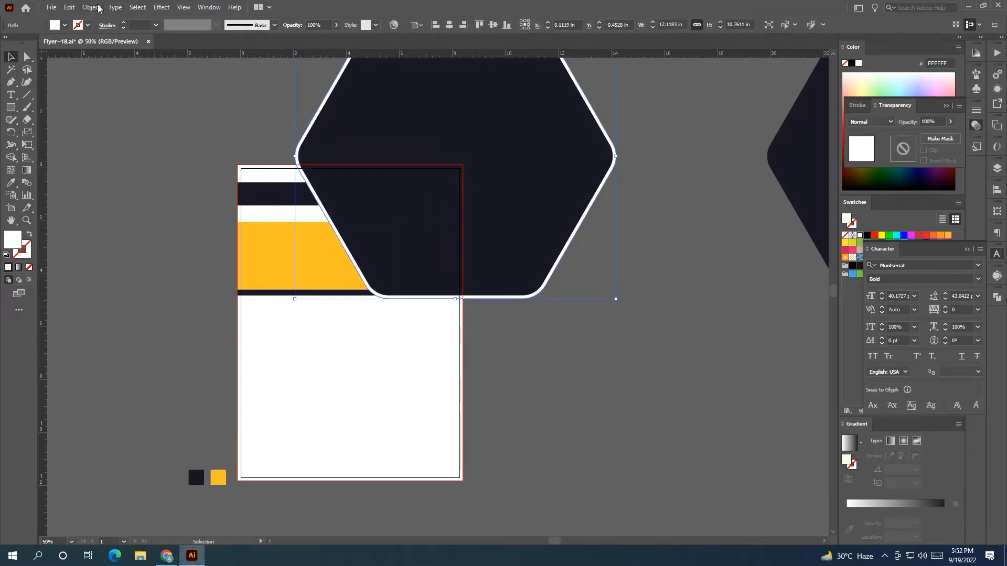
{"action": "left_click", "coordinate": [161, 8]}
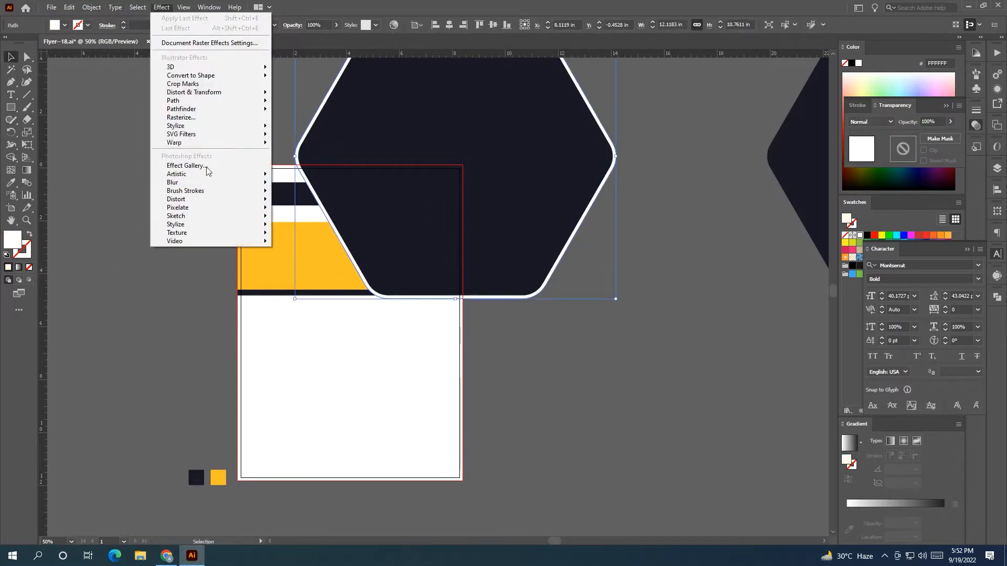
{"action": "mouse_move", "coordinate": [236, 126]}
{"action": "left_click", "coordinate": [294, 126]}
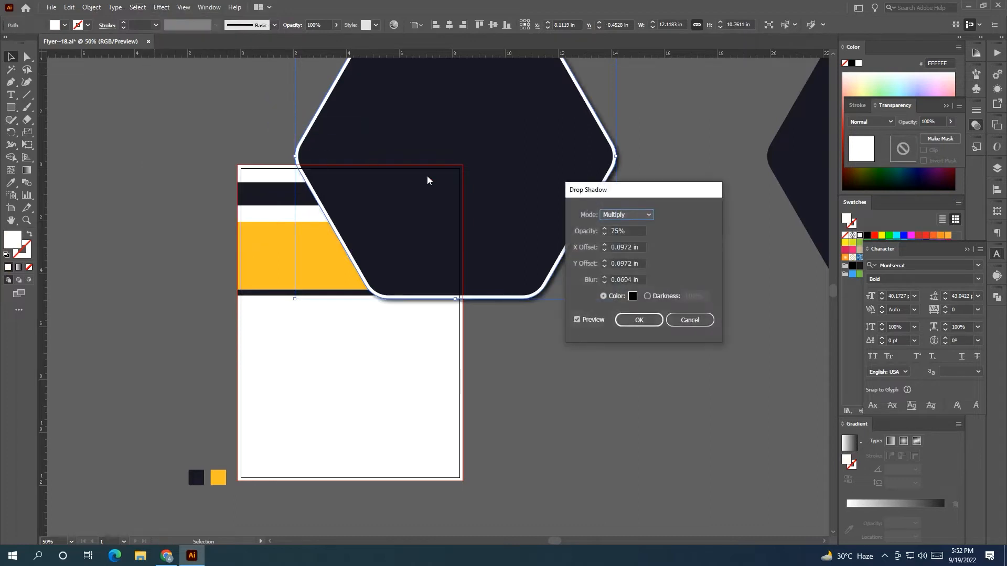
{"action": "left_click", "coordinate": [632, 245]}
{"action": "scroll", "coordinate": [631, 246], "scroll_direction": "down", "scroll_amount": 1}
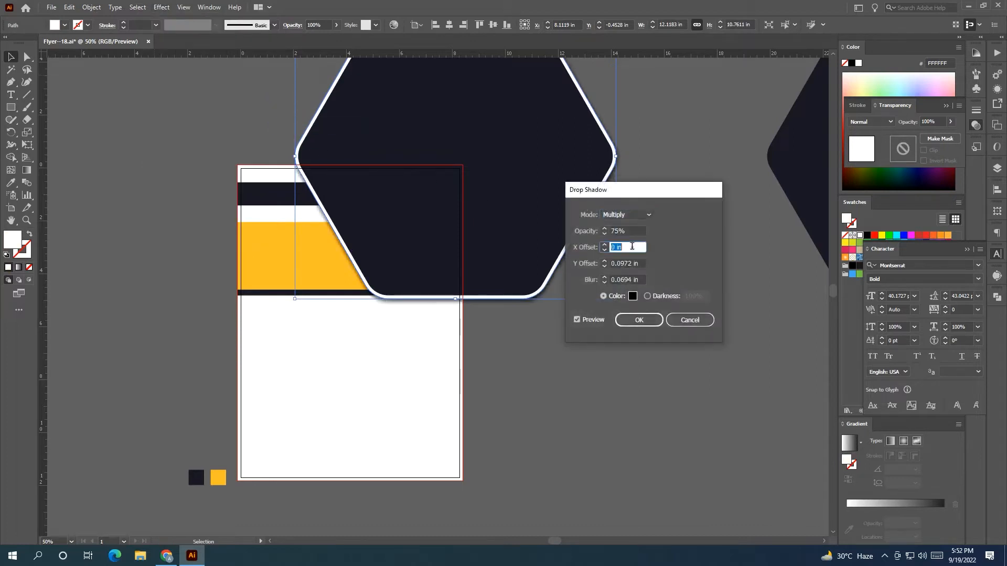
{"action": "left_click", "coordinate": [630, 264]}
{"action": "scroll", "coordinate": [631, 264], "scroll_direction": "down", "scroll_amount": 1}
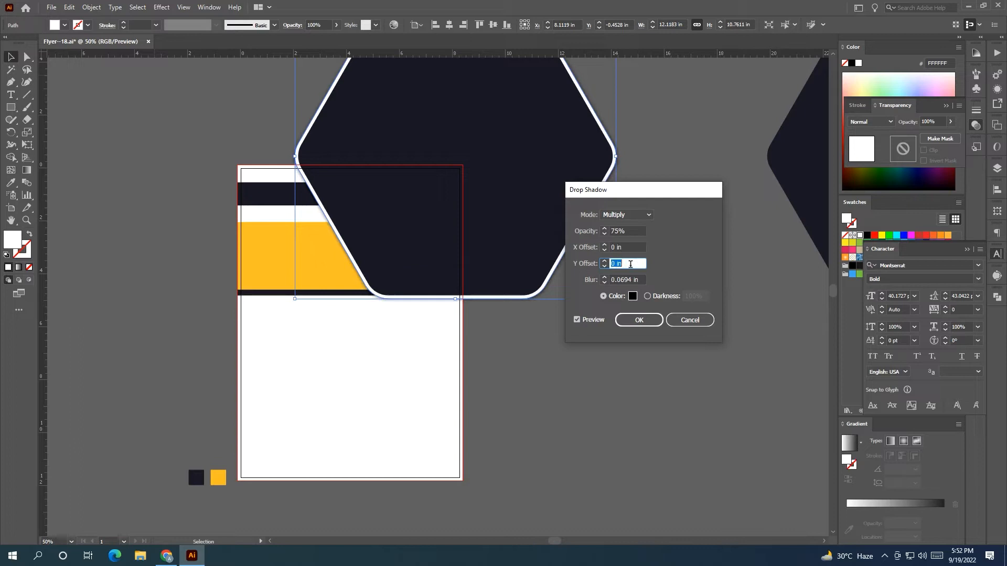
- Set the hexagon's shadow blur to 0.25 in and its opacity to 66%, and apply the effect
{"action": "left_click", "coordinate": [631, 280]}
{"action": "scroll", "coordinate": [631, 280], "scroll_direction": "up", "scroll_amount": 3}
{"action": "scroll", "coordinate": [631, 279], "scroll_direction": "down", "scroll_amount": 1}
{"action": "scroll", "coordinate": [631, 280], "scroll_direction": "up", "scroll_amount": 1}
{"action": "scroll", "coordinate": [630, 279], "scroll_direction": "down", "scroll_amount": 1}
{"action": "scroll", "coordinate": [631, 279], "scroll_direction": "up", "scroll_amount": 1}
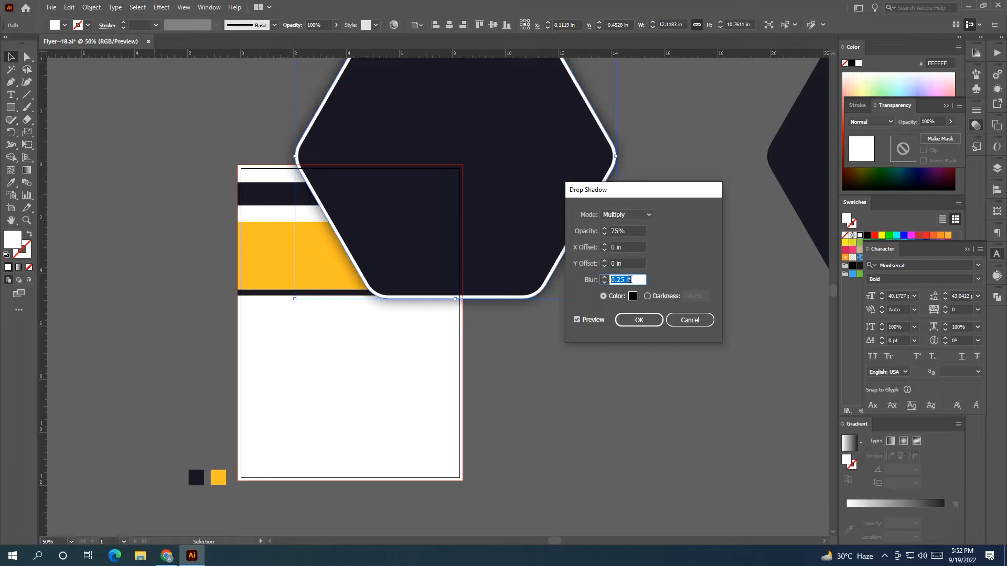
{"action": "scroll", "coordinate": [630, 279], "scroll_direction": "down", "scroll_amount": 1}
{"action": "left_click", "coordinate": [629, 230]}
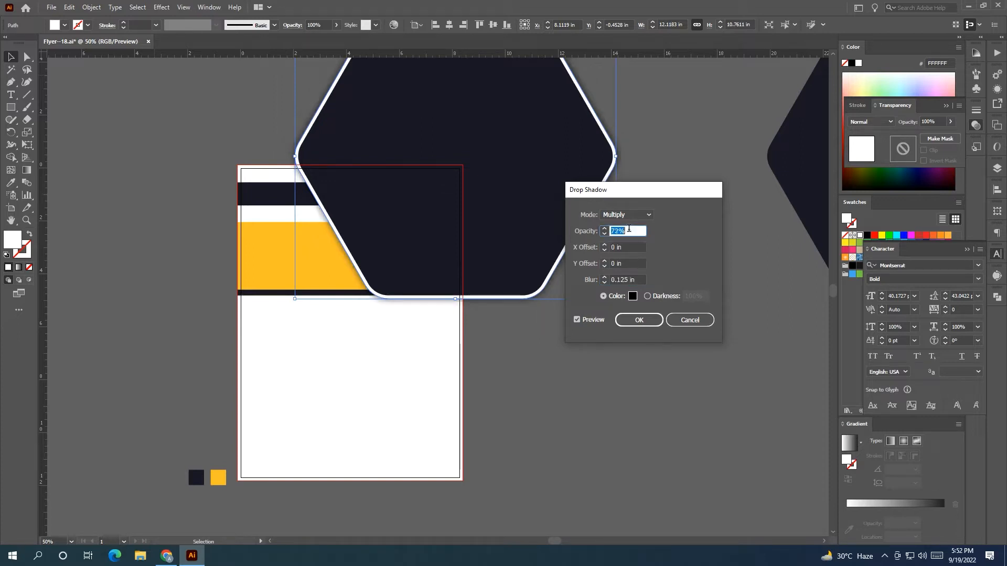
{"action": "scroll", "coordinate": [627, 228], "scroll_direction": "down", "scroll_amount": 8}
{"action": "left_click", "coordinate": [628, 279]}
{"action": "scroll", "coordinate": [628, 279], "scroll_direction": "up", "scroll_amount": 1}
{"action": "left_click", "coordinate": [632, 229]}
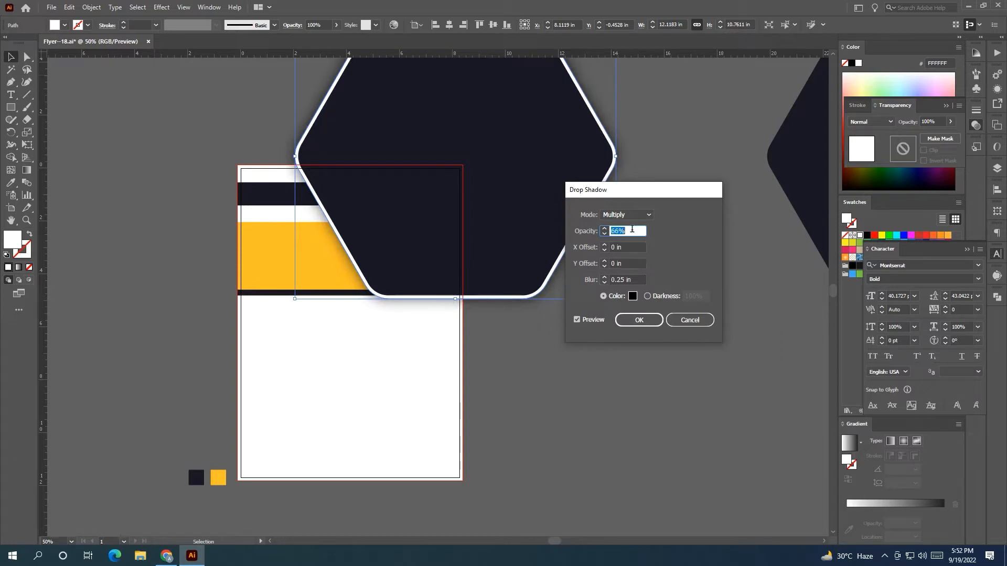
{"action": "left_click", "coordinate": [638, 319]}
{"action": "left_click", "coordinate": [573, 361]}
- Move the office photo close to the flyer page and embed the linked image
{"action": "left_click_drag", "start_coordinate": [574, 362], "coordinate": [610, 362]}
{"action": "scroll", "coordinate": [611, 362], "scroll_direction": "down", "scroll_amount": 2}
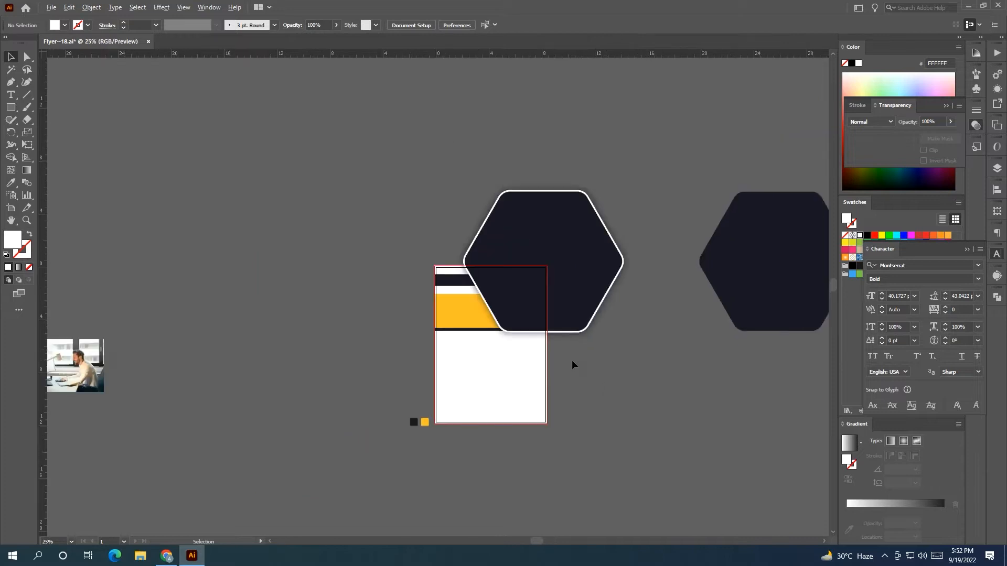
{"action": "left_click_drag", "start_coordinate": [86, 359], "coordinate": [267, 370]}
{"action": "scroll", "coordinate": [376, 338], "scroll_direction": "up", "scroll_amount": 1}
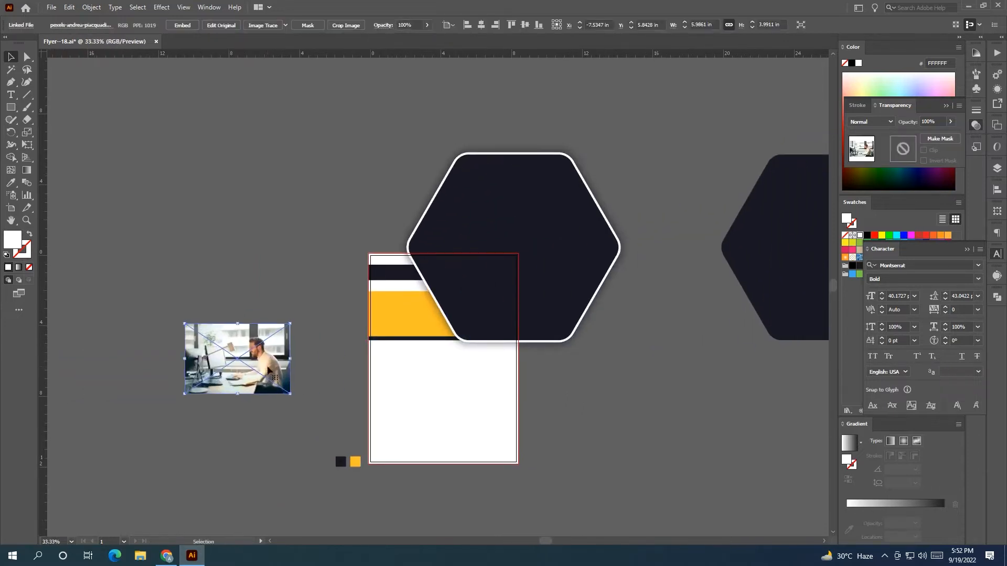
{"action": "left_click", "coordinate": [221, 26]}
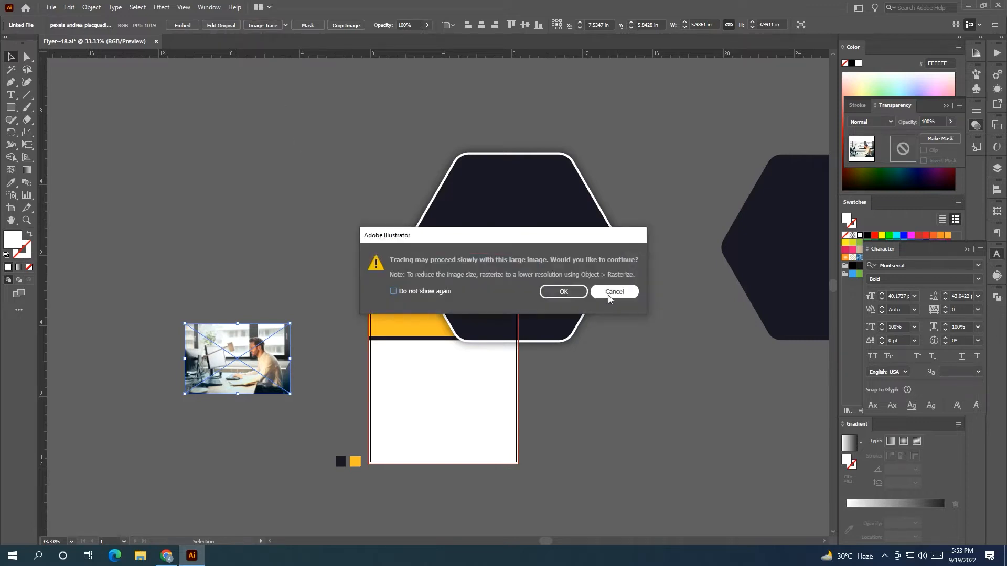
{"action": "left_click", "coordinate": [614, 290]}
{"action": "left_click", "coordinate": [190, 27]}
{"action": "left_click", "coordinate": [260, 142]}
- Enlarge the embedded photo to about 14.7 in wide over the navy hexagon and clip it with the hexagon's shape
{"action": "left_click_drag", "start_coordinate": [318, 189], "coordinate": [238, 184]}
{"action": "left_click_drag", "start_coordinate": [169, 346], "coordinate": [356, 231]}
{"action": "left_click_drag", "start_coordinate": [410, 277], "coordinate": [554, 376]}
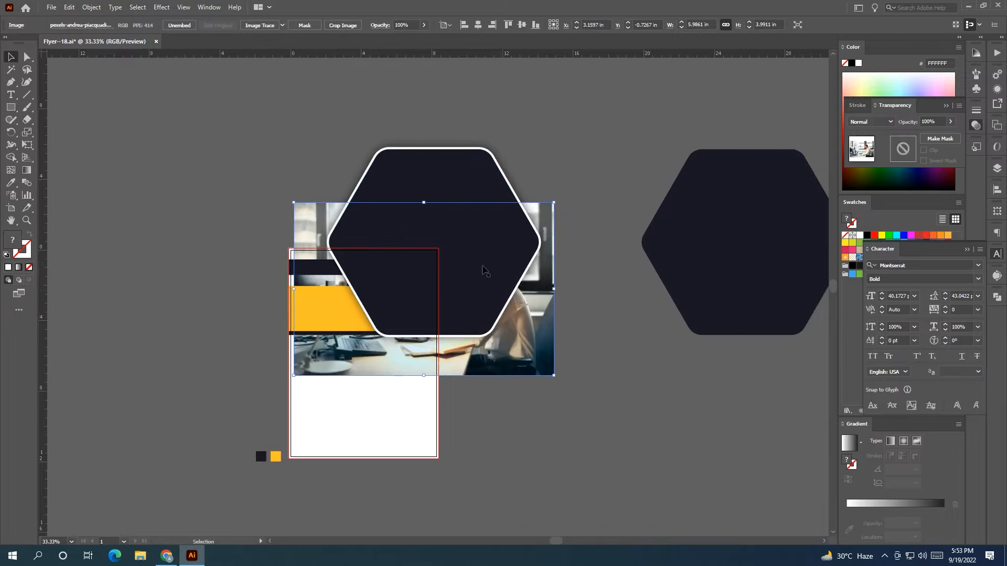
{"action": "left_click", "coordinate": [424, 172], "text": "shift"}
{"action": "right_click", "coordinate": [442, 165]}
{"action": "left_click", "coordinate": [481, 266]}
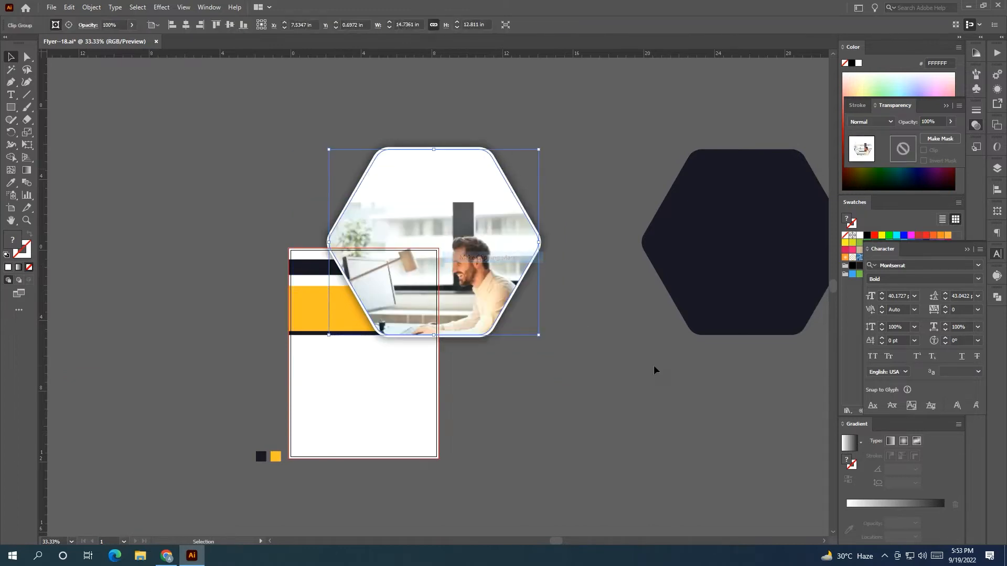
- Shrink the photo inside the hexagonal clipping mask and position the man at the desk over the page's upper right area
{"action": "left_click", "coordinate": [654, 369]}
{"action": "double_click", "coordinate": [472, 278]}
{"action": "left_click_drag", "start_coordinate": [478, 281], "coordinate": [401, 296]}
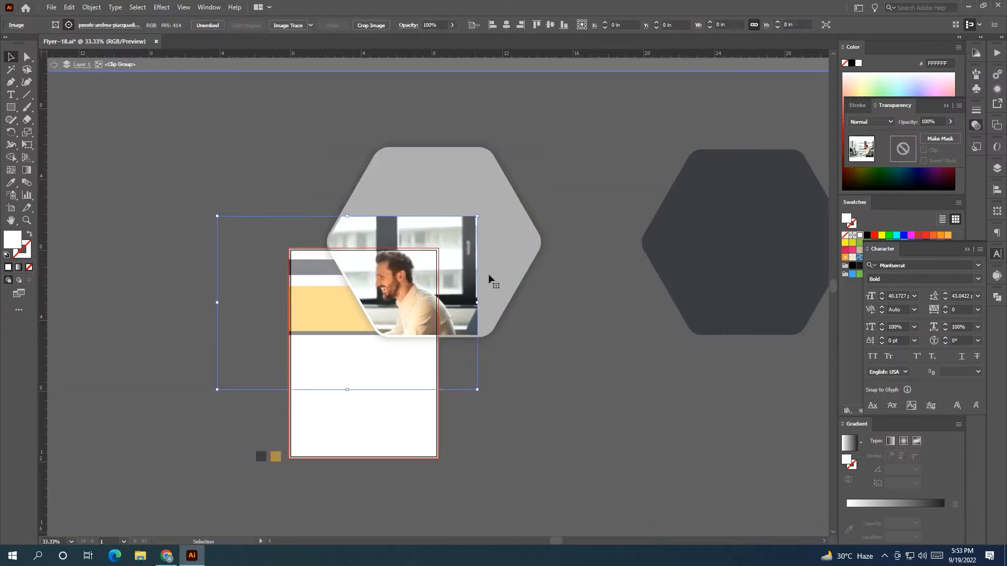
{"action": "left_click_drag", "start_coordinate": [478, 302], "coordinate": [442, 274]}
{"action": "scroll", "coordinate": [430, 307], "scroll_direction": "up", "scroll_amount": 1}
{"action": "left_click_drag", "start_coordinate": [288, 329], "coordinate": [331, 325]}
{"action": "left_click_drag", "start_coordinate": [340, 285], "coordinate": [333, 318]}
{"action": "mouse_move", "coordinate": [492, 213]}
{"action": "left_mouse_down"}
{"action": "mouse_move", "coordinate": [527, 195]}
{"action": "mouse_move", "coordinate": [485, 225]}
{"action": "left_mouse_up"}
{"action": "key", "text": "Escape"}
{"action": "left_click", "coordinate": [622, 310]}
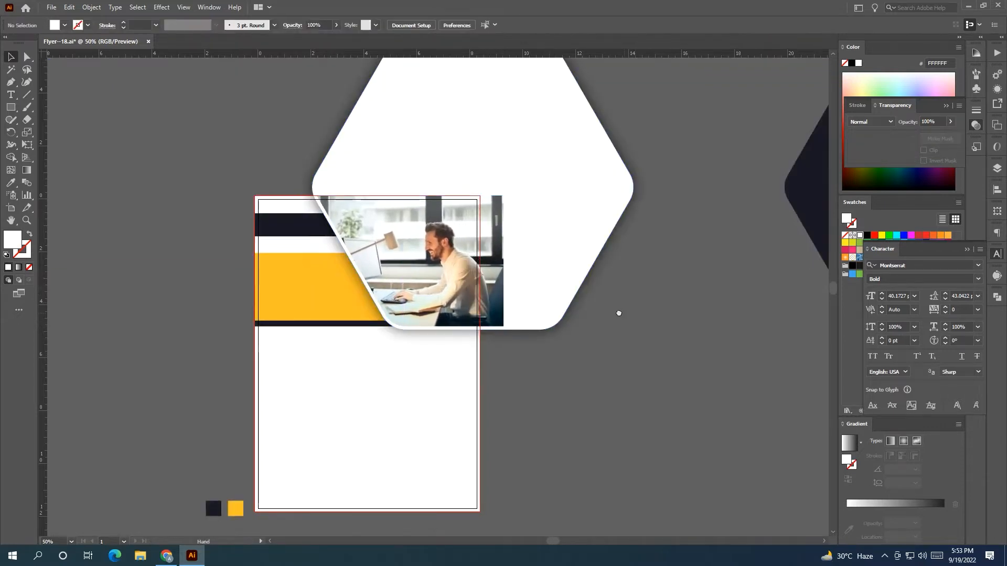
- Enlarge the office photo slightly inside its hexagonal clipping mask
{"action": "left_click_drag", "start_coordinate": [484, 283], "coordinate": [412, 274]}
{"action": "left_click", "coordinate": [411, 270]}
{"action": "double_click", "coordinate": [406, 260]}
{"action": "mouse_move", "coordinate": [432, 255]}
{"action": "left_mouse_down"}
{"action": "mouse_move", "coordinate": [440, 262]}
{"action": "mouse_move", "coordinate": [433, 257]}
{"action": "left_mouse_up"}
{"action": "key", "text": "ctrl+z"}
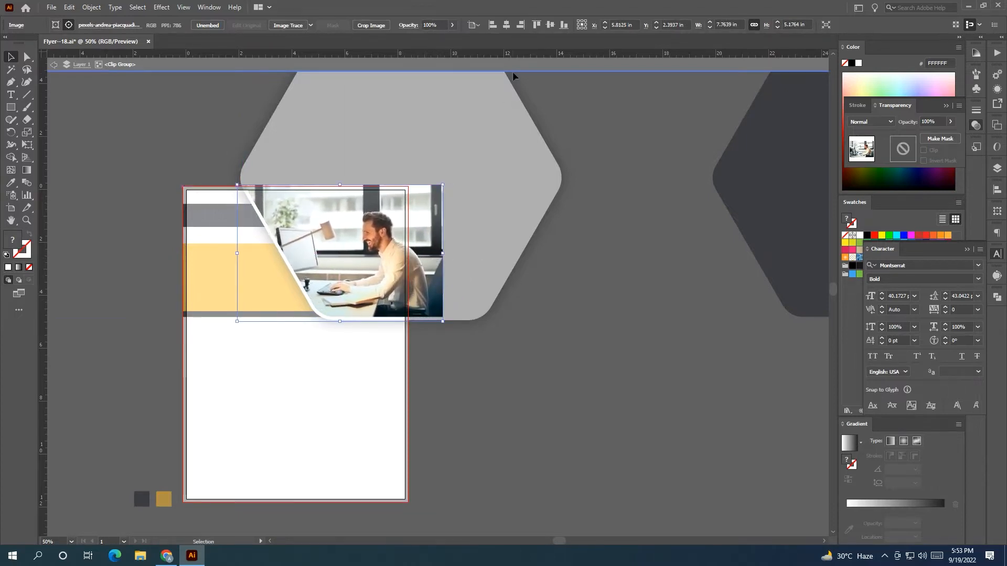
{"action": "double_click", "coordinate": [608, 135]}
- Move the navy and yellow colour sample squares from the left side of the flyer page to its right side
{"action": "left_click_drag", "start_coordinate": [592, 144], "coordinate": [568, 148]}
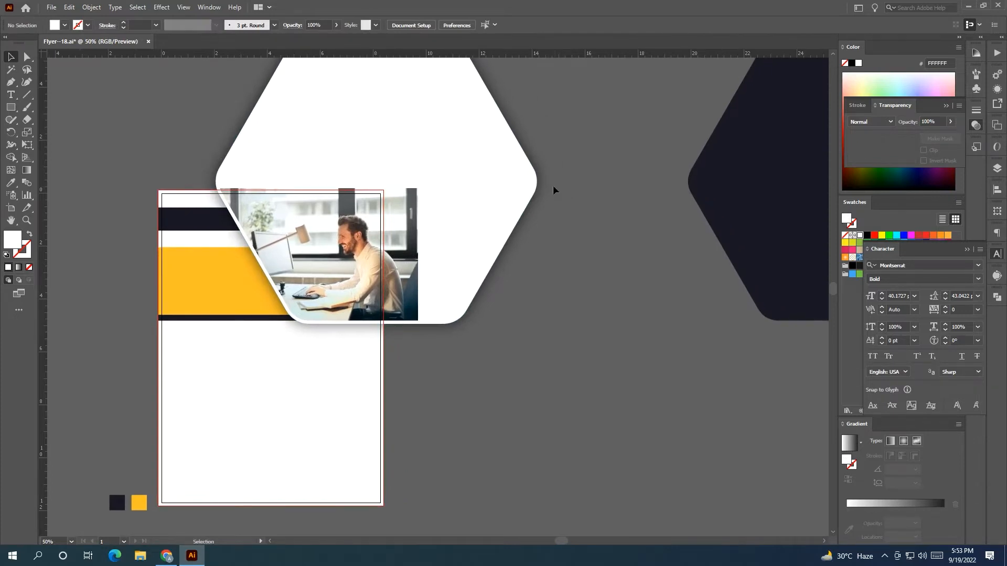
{"action": "scroll", "coordinate": [545, 184], "scroll_direction": "down", "scroll_amount": 1}
{"action": "left_click_drag", "start_coordinate": [546, 190], "coordinate": [498, 216]}
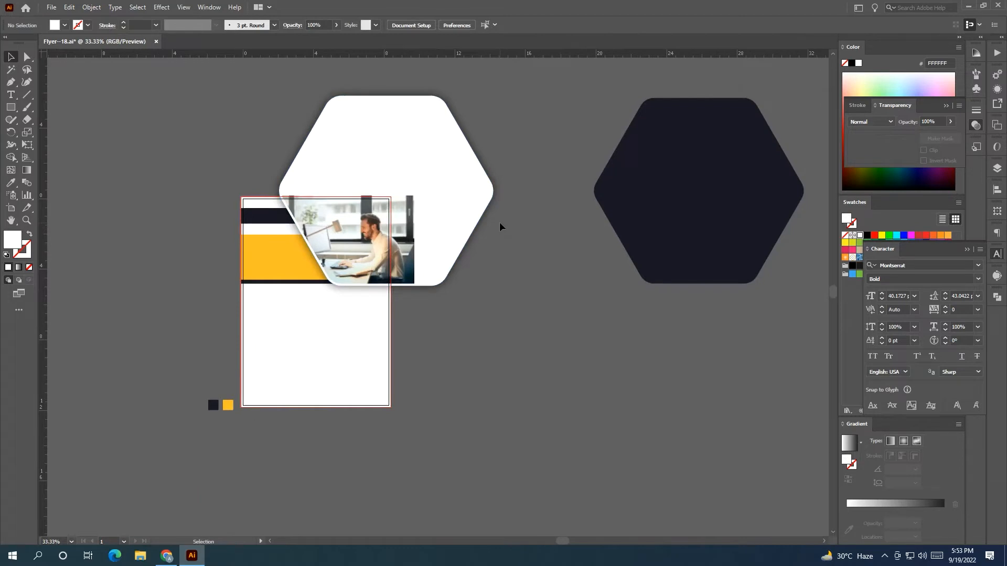
{"action": "left_click", "coordinate": [426, 159]}
{"action": "left_click", "coordinate": [439, 369]}
{"action": "left_click_drag", "start_coordinate": [415, 357], "coordinate": [427, 353]}
{"action": "scroll", "coordinate": [400, 350], "scroll_direction": "up", "scroll_amount": 1}
{"action": "mouse_move", "coordinate": [406, 353]}
{"action": "left_mouse_down"}
{"action": "mouse_move", "coordinate": [431, 364]}
{"action": "mouse_move", "coordinate": [393, 354]}
{"action": "left_mouse_up"}
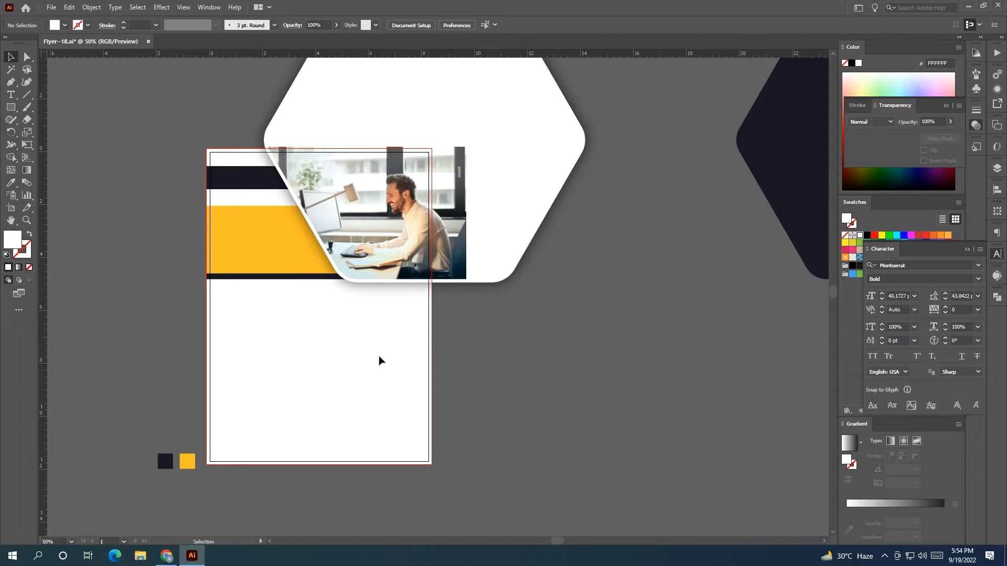
{"action": "left_click_drag", "start_coordinate": [147, 432], "coordinate": [481, 457]}
{"action": "left_click", "coordinate": [512, 449]}
- Remove the part of the white hexagon lying outside the page with the Shape Builder tool
{"action": "scroll", "coordinate": [509, 361], "scroll_direction": "down", "scroll_amount": 1}
{"action": "left_click_drag", "start_coordinate": [497, 362], "coordinate": [468, 362]}
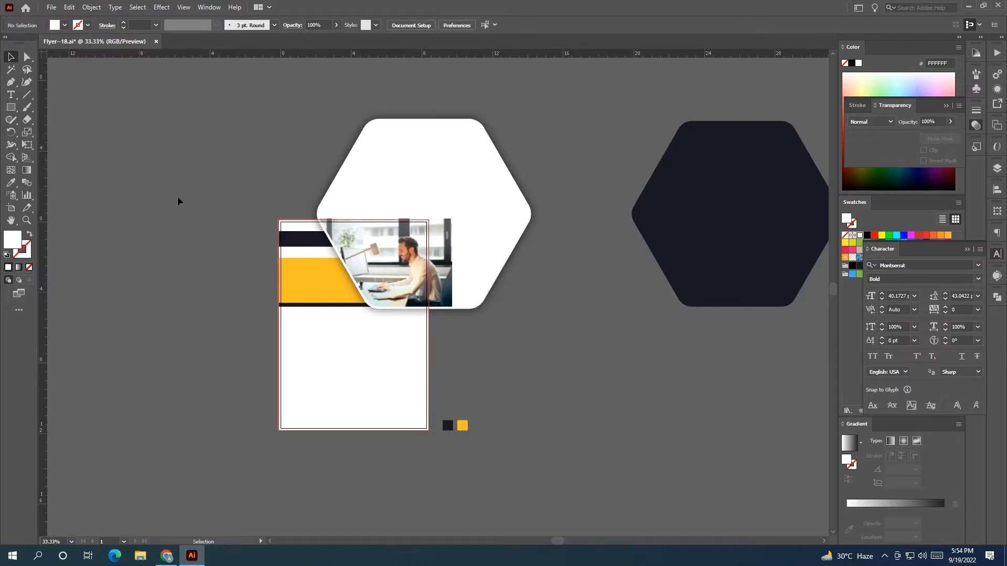
{"action": "left_click", "coordinate": [341, 353]}
{"action": "left_click", "coordinate": [451, 209], "text": "shift"}
{"action": "left_click", "coordinate": [10, 158]}
{"action": "left_click", "coordinate": [426, 153], "text": "alt"}
{"action": "left_click", "coordinate": [10, 57]}
{"action": "left_click", "coordinate": [280, 153]}
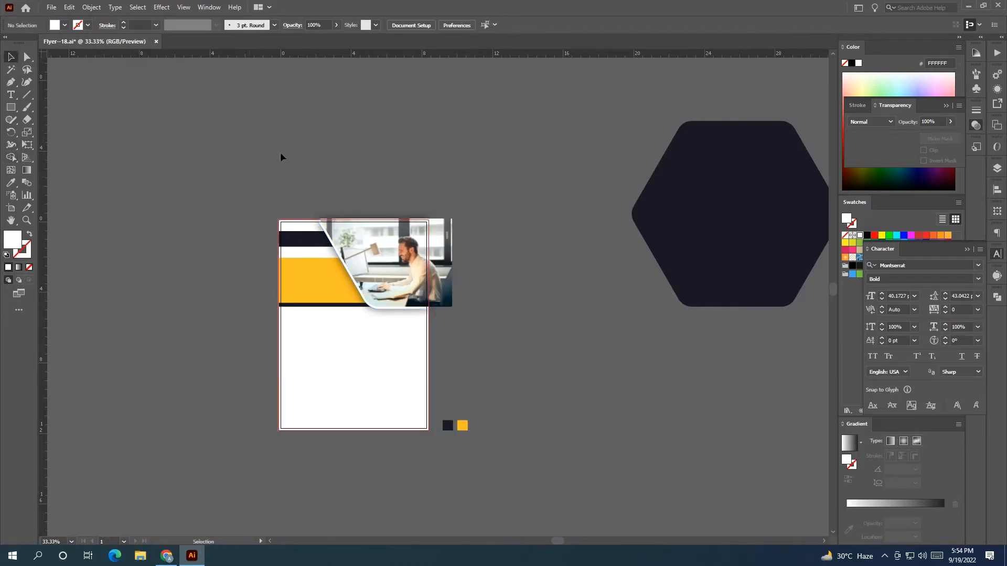
- Scale up the clipped photo and its trimmed white border together at the page's upper right corner
{"action": "scroll", "coordinate": [431, 270], "scroll_direction": "up", "scroll_amount": 1}
{"action": "left_click_drag", "start_coordinate": [431, 269], "coordinate": [437, 239]}
{"action": "left_click_drag", "start_coordinate": [524, 353], "coordinate": [490, 330]}
{"action": "scroll", "coordinate": [508, 338], "scroll_direction": "down", "scroll_amount": 1}
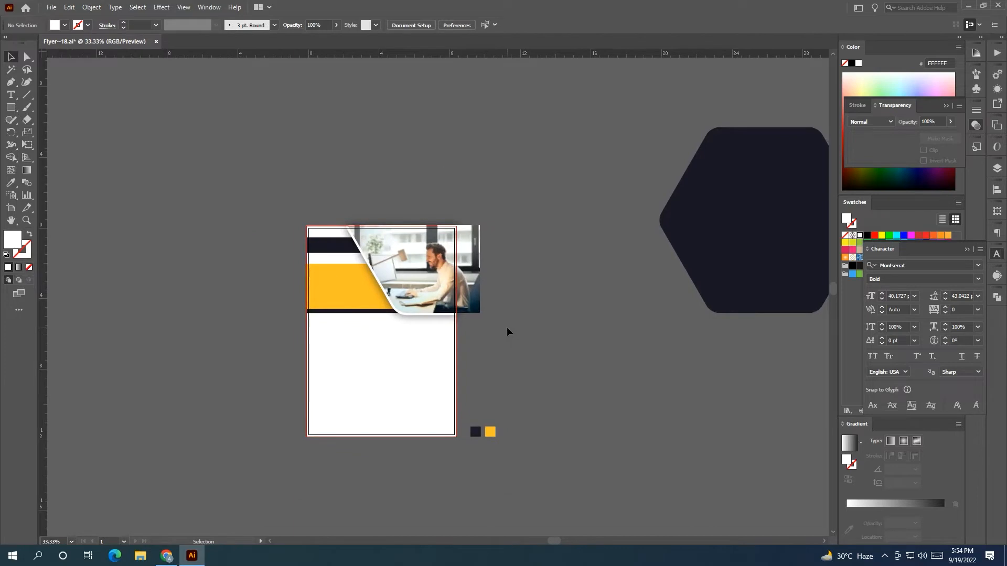
{"action": "left_click_drag", "start_coordinate": [461, 293], "coordinate": [470, 319]}
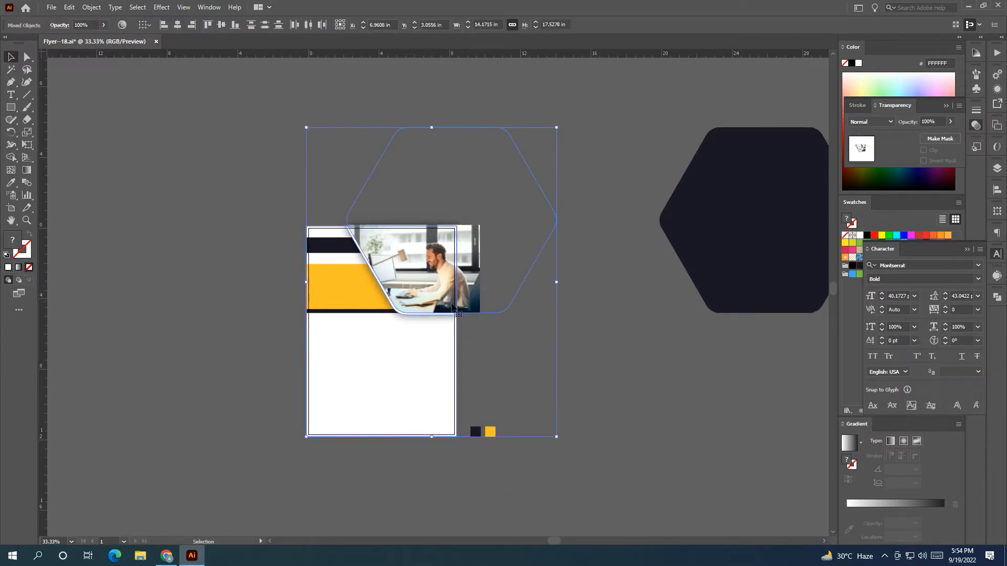
{"action": "left_click_drag", "start_coordinate": [557, 315], "coordinate": [582, 331]}
{"action": "left_click_drag", "start_coordinate": [472, 310], "coordinate": [463, 294]}
{"action": "scroll", "coordinate": [356, 247], "scroll_direction": "up", "scroll_amount": 4}
{"action": "mouse_move", "coordinate": [347, 230]}
{"action": "left_mouse_down"}
{"action": "mouse_move", "coordinate": [333, 221]}
{"action": "mouse_move", "coordinate": [363, 220]}
{"action": "left_mouse_up"}
{"action": "scroll", "coordinate": [542, 414], "scroll_direction": "down", "scroll_amount": 3}
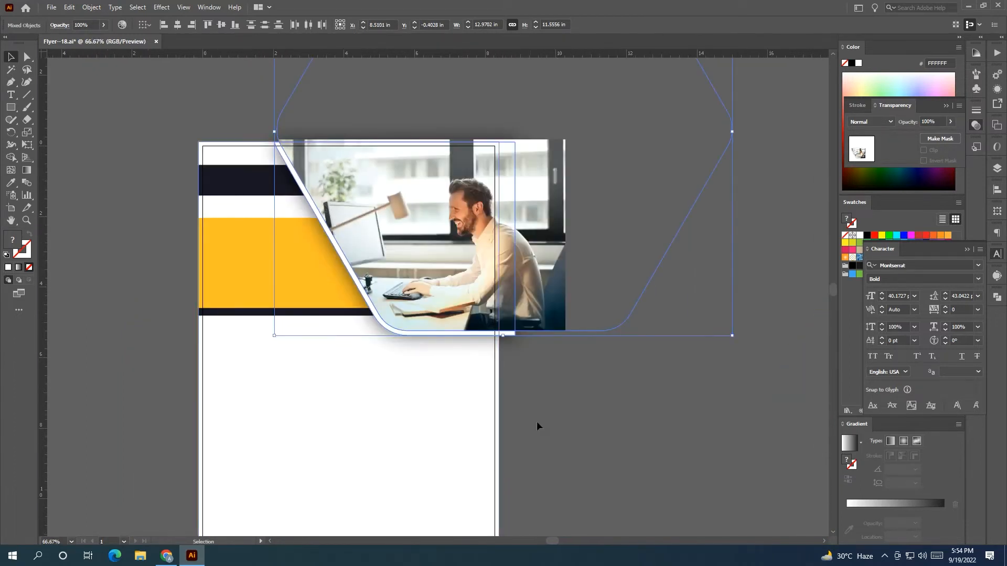
{"action": "left_click_drag", "start_coordinate": [549, 403], "coordinate": [528, 365]}
- Pull the right edge of the white photo border back to the page's right edge
{"action": "left_click_drag", "start_coordinate": [515, 291], "coordinate": [499, 294]}
{"action": "mouse_move", "coordinate": [649, 321]}
{"action": "left_mouse_down"}
{"action": "mouse_move", "coordinate": [640, 317]}
{"action": "mouse_move", "coordinate": [649, 319]}
{"action": "left_mouse_up"}
{"action": "left_click", "coordinate": [615, 375]}
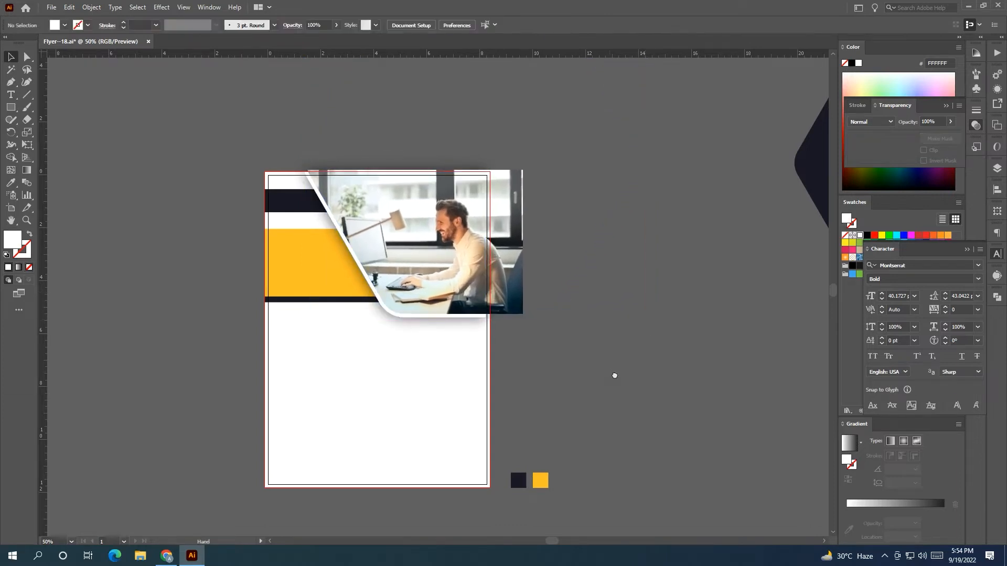
- Shift the photo slightly left inside its clipping mask
{"action": "double_click", "coordinate": [526, 280]}
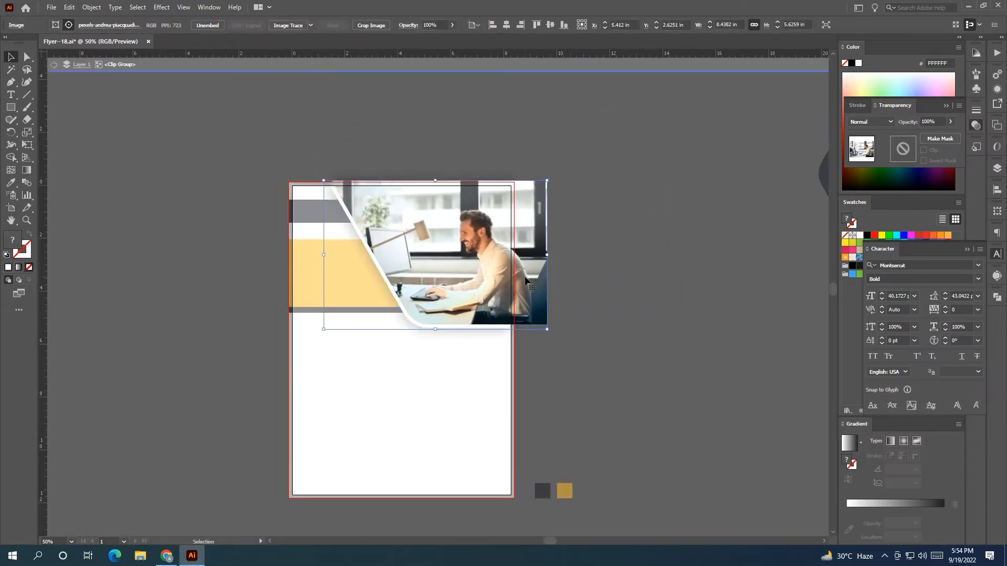
{"action": "left_click_drag", "start_coordinate": [523, 276], "coordinate": [514, 281]}
{"action": "left_click", "coordinate": [562, 71]}
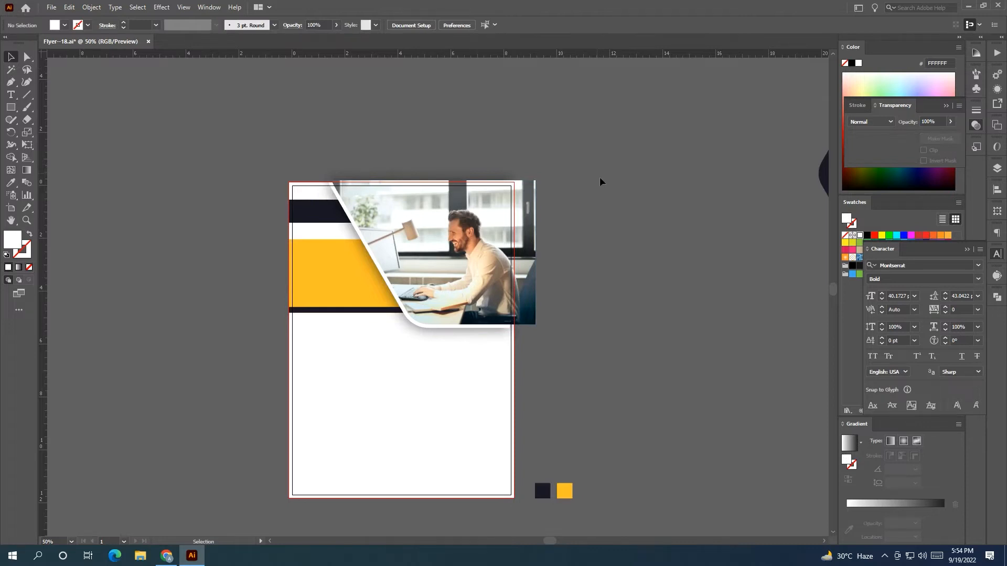
- Select all the prepared flyer texts and icons outside the page and bring them to the front
{"action": "left_click_drag", "start_coordinate": [583, 294], "coordinate": [606, 316]}
{"action": "scroll", "coordinate": [532, 358], "scroll_direction": "down", "scroll_amount": 2}
{"action": "left_click_drag", "start_coordinate": [411, 364], "coordinate": [626, 357]}
{"action": "scroll", "coordinate": [626, 357], "scroll_direction": "down", "scroll_amount": 1}
{"action": "left_click_drag", "start_coordinate": [265, 325], "coordinate": [554, 327]}
{"action": "scroll", "coordinate": [512, 372], "scroll_direction": "up", "scroll_amount": 2}
{"action": "left_click_drag", "start_coordinate": [582, 363], "coordinate": [278, 362]}
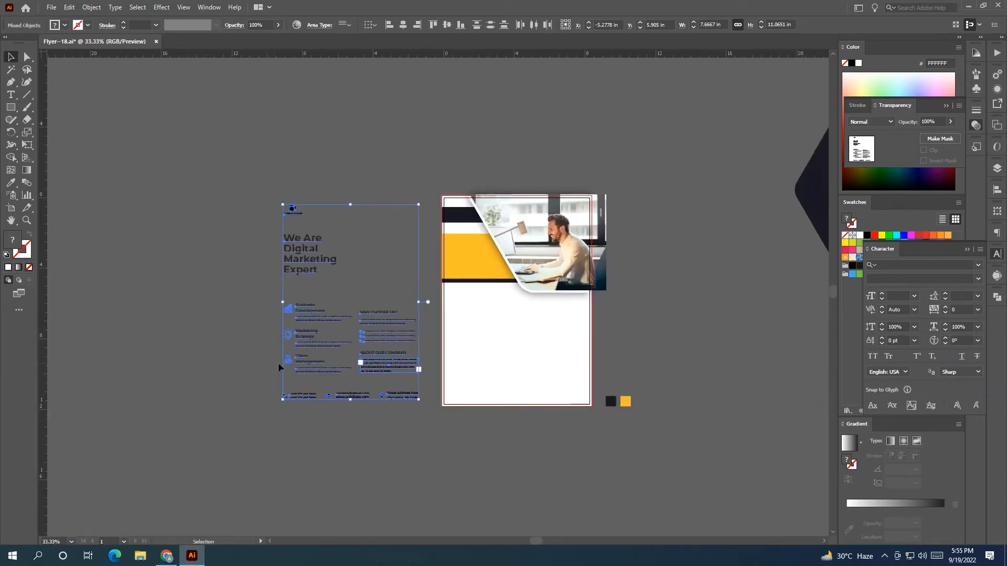
{"action": "right_click", "coordinate": [339, 355]}
{"action": "mouse_move", "coordinate": [419, 476]}
{"action": "left_click", "coordinate": [459, 474]}
- Move the selected texts and icons onto the flyer page, with the headline over the yellow band
{"action": "left_click_drag", "start_coordinate": [457, 454], "coordinate": [389, 454]}
{"action": "left_click_drag", "start_coordinate": [311, 341], "coordinate": [414, 387]}
{"action": "key", "text": "ctrl+="}
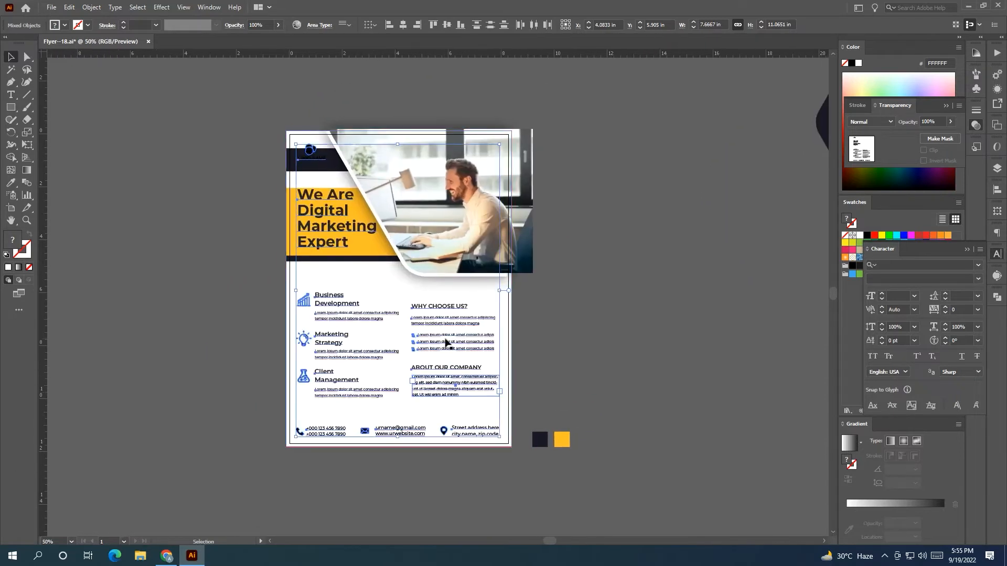
{"action": "left_click_drag", "start_coordinate": [446, 340], "coordinate": [448, 344]}
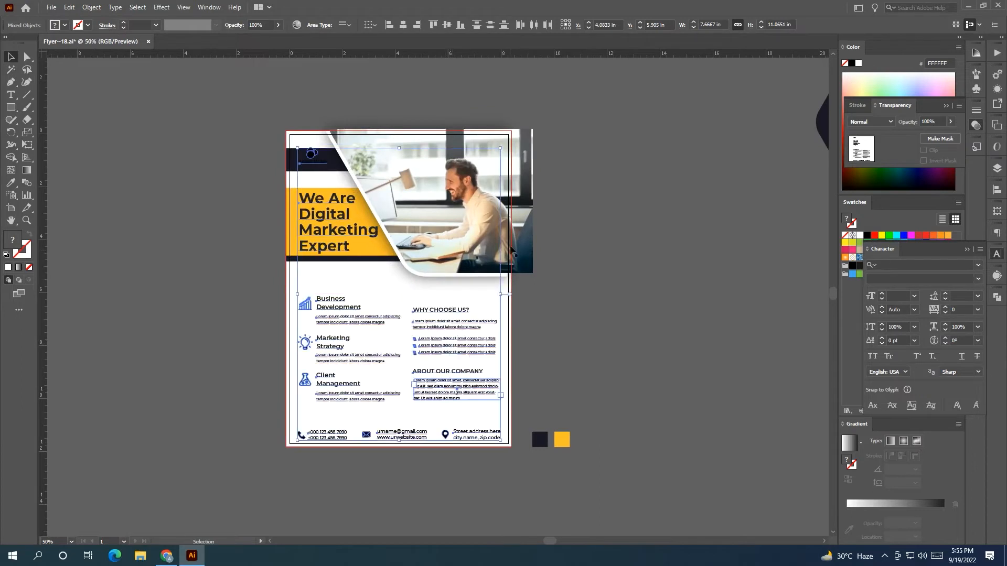
- Nudge the selected flyer content upward and slightly to the right on the page
{"action": "key", "text": "Up"}
{"action": "key", "text": "Up"}
{"action": "key", "text": "Up"}
{"action": "key", "text": "Up"}
{"action": "key", "text": "Up"}
{"action": "key", "text": "Up"}
{"action": "key", "text": "Up"}
{"action": "key", "text": "Up"}
{"action": "key", "text": "Up"}
{"action": "key", "text": "Up"}
{"action": "key", "text": "Up"}
{"action": "key", "text": "Up"}
{"action": "key", "text": "Up"}
{"action": "key", "text": "Up"}
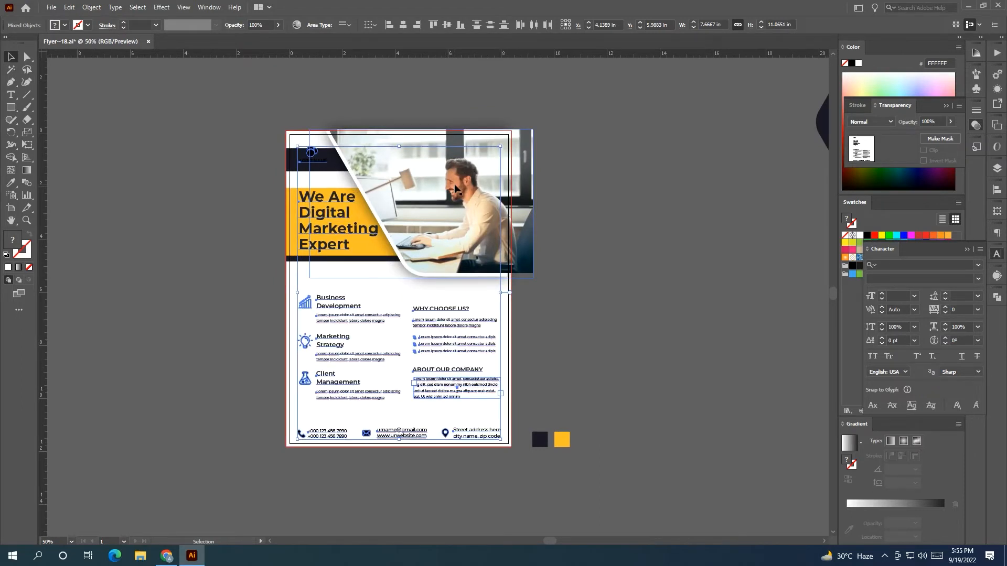
{"action": "key", "text": "Right"}
{"action": "key", "text": "Right"}
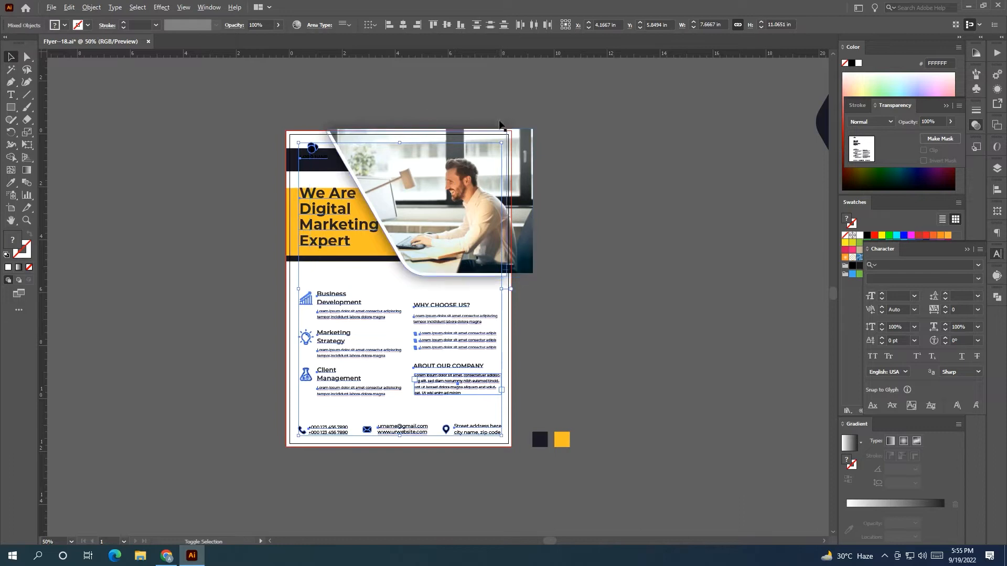
- Scale the flyer content down proportionally to 7.5 in wide and nudge it slightly right and downward within the margins
{"action": "left_click_drag", "start_coordinate": [502, 142], "coordinate": [499, 146]}
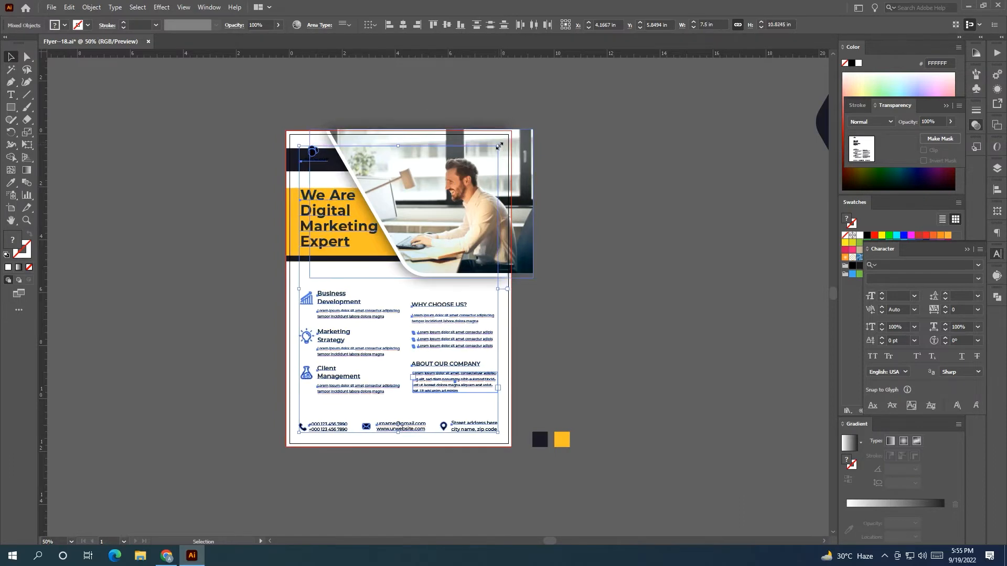
{"action": "key", "text": "Right"}
{"action": "key", "text": "Right"}
{"action": "key", "text": "Down"}
{"action": "key", "text": "Down"}
{"action": "key", "text": "Down"}
{"action": "key", "text": "Down"}
{"action": "key", "text": "Down"}
{"action": "key", "text": "Down"}
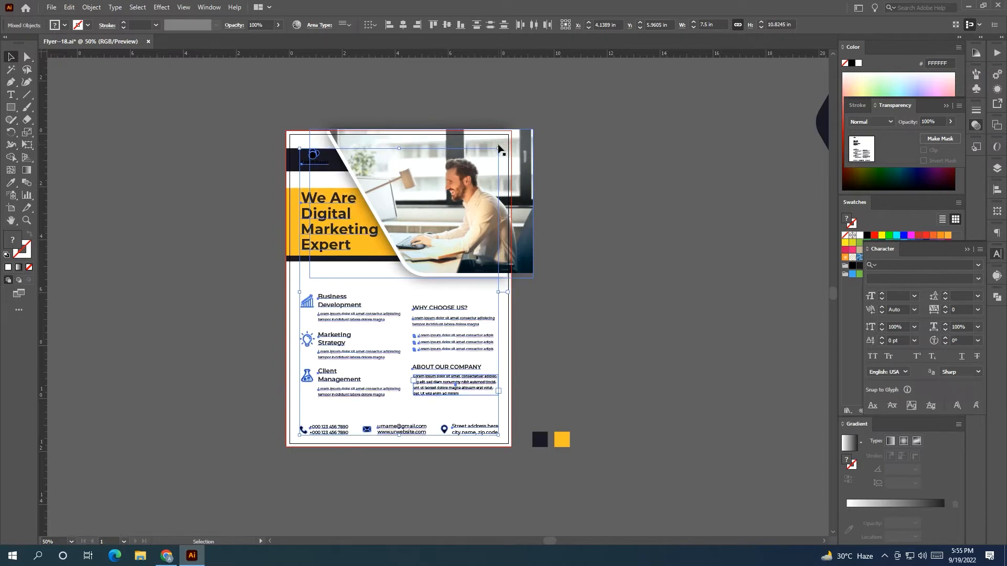
{"action": "left_click", "coordinate": [721, 257]}
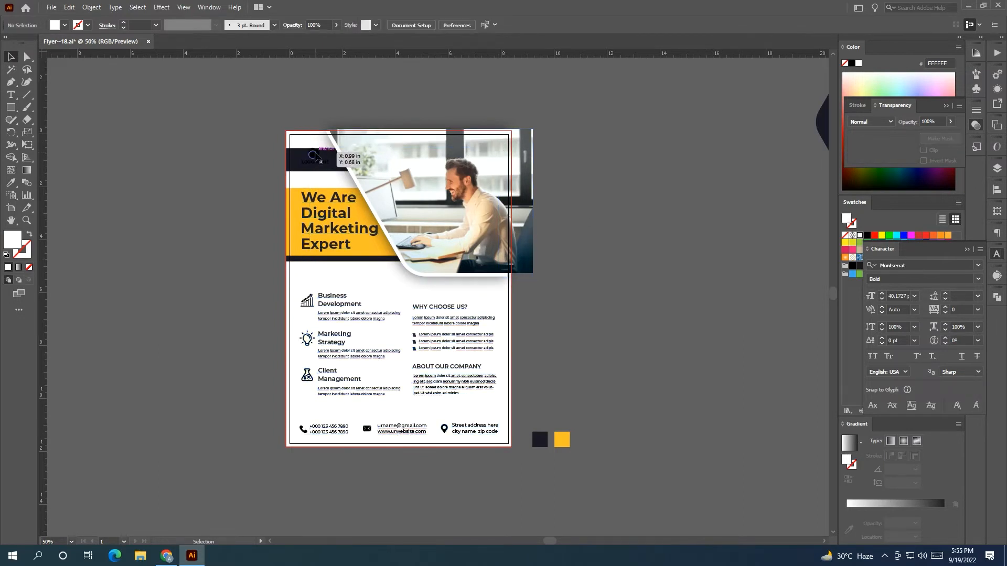
- Fill the dark logo and its name on the navy band with white
{"action": "left_click", "coordinate": [315, 157]}
{"action": "left_click", "coordinate": [859, 236]}
{"action": "left_click", "coordinate": [760, 281]}
- Recolor the logo's icon shapes with the yellow sampled from the headline band, leaving the logo name white
{"action": "left_click", "coordinate": [313, 157]}
{"action": "scroll", "coordinate": [309, 156], "scroll_direction": "up", "scroll_amount": 3}
{"action": "left_click_drag", "start_coordinate": [312, 157], "coordinate": [312, 162]}
{"action": "double_click", "coordinate": [319, 156]}
{"action": "left_click", "coordinate": [321, 155]}
{"action": "left_click", "coordinate": [321, 147], "text": "shift"}
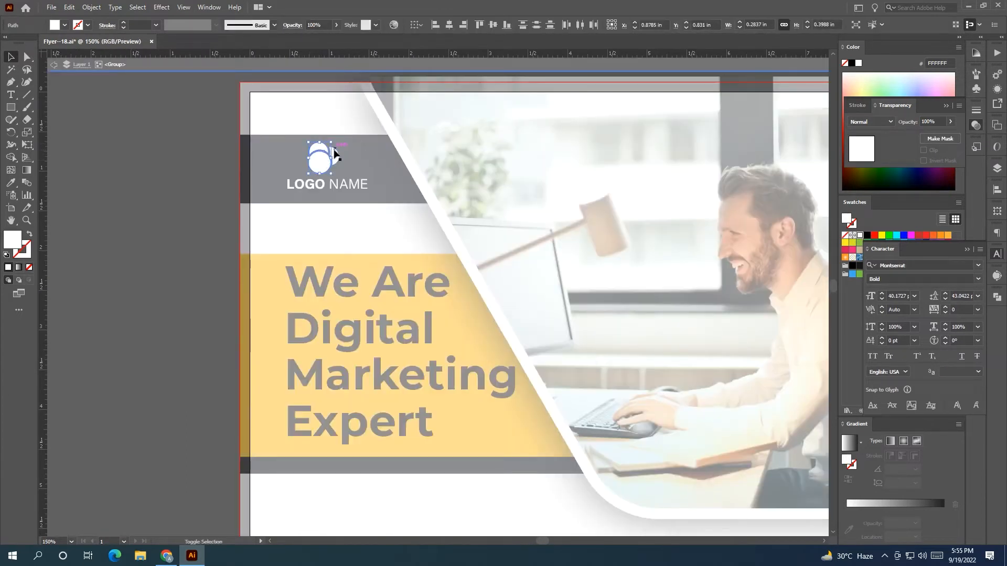
{"action": "left_click", "coordinate": [9, 183]}
{"action": "left_click", "coordinate": [271, 269]}
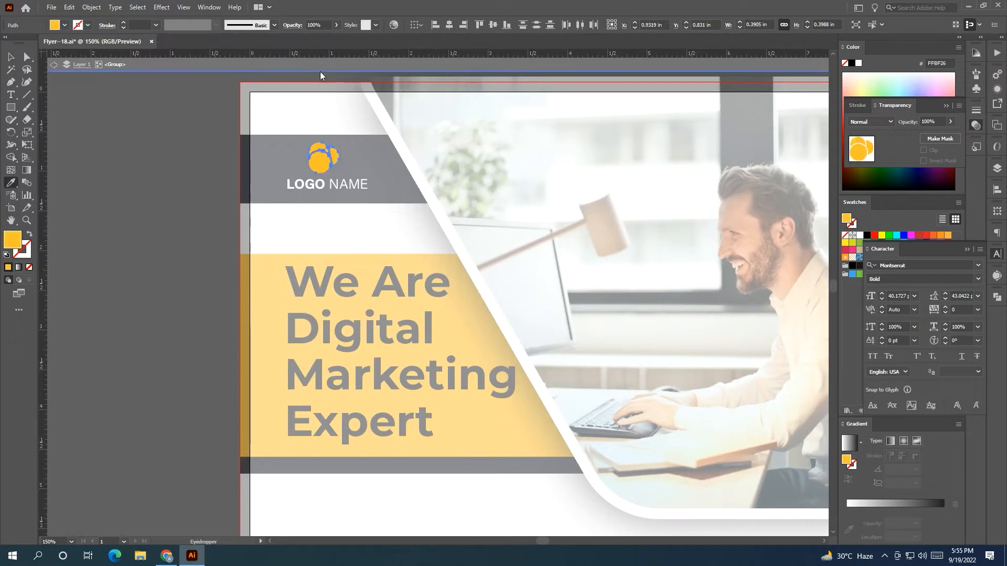
{"action": "double_click", "coordinate": [191, 152]}
{"action": "scroll", "coordinate": [195, 146], "scroll_direction": "down", "scroll_amount": 3}
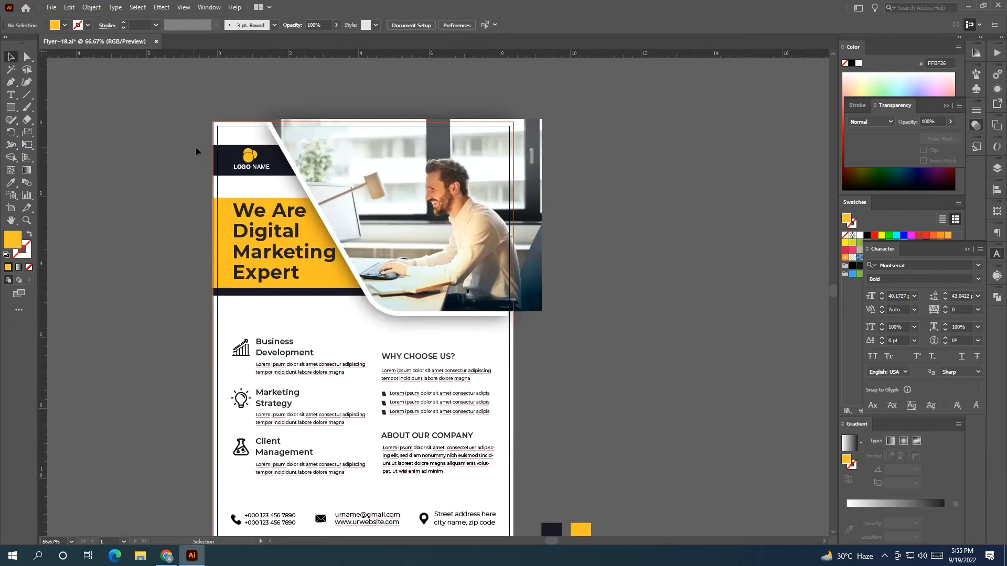
- Nudge the navy band behind the logo slightly upward
{"action": "left_click_drag", "start_coordinate": [260, 164], "coordinate": [201, 149]}
{"action": "left_click", "coordinate": [204, 152]}
{"action": "left_click", "coordinate": [121, 180]}
{"action": "scroll", "coordinate": [154, 145], "scroll_direction": "right", "scroll_amount": 1}
{"action": "scroll", "coordinate": [155, 146], "scroll_direction": "up", "scroll_amount": 1}
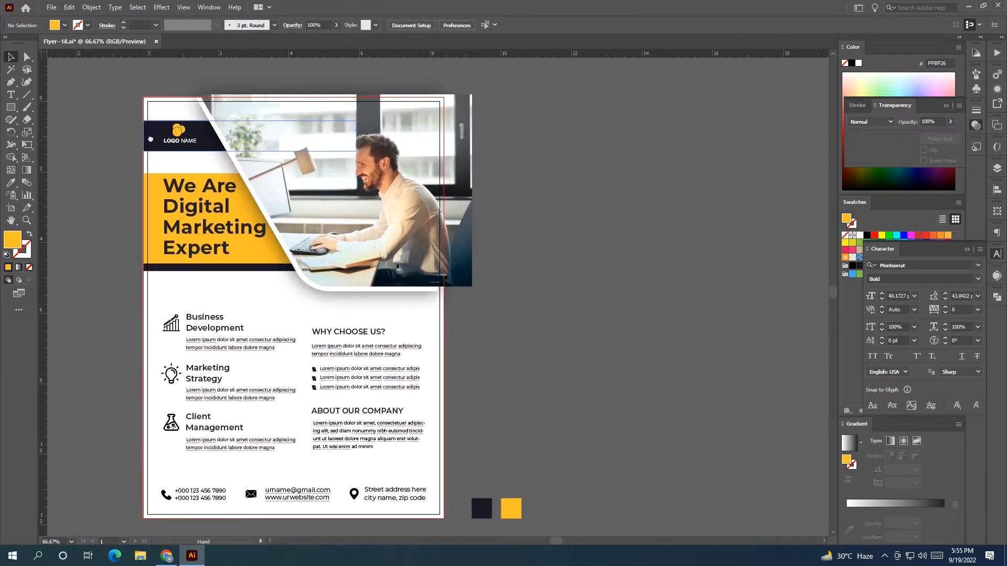
{"action": "left_click", "coordinate": [157, 135]}
{"action": "key", "text": "Up"}
{"action": "key", "text": "Up"}
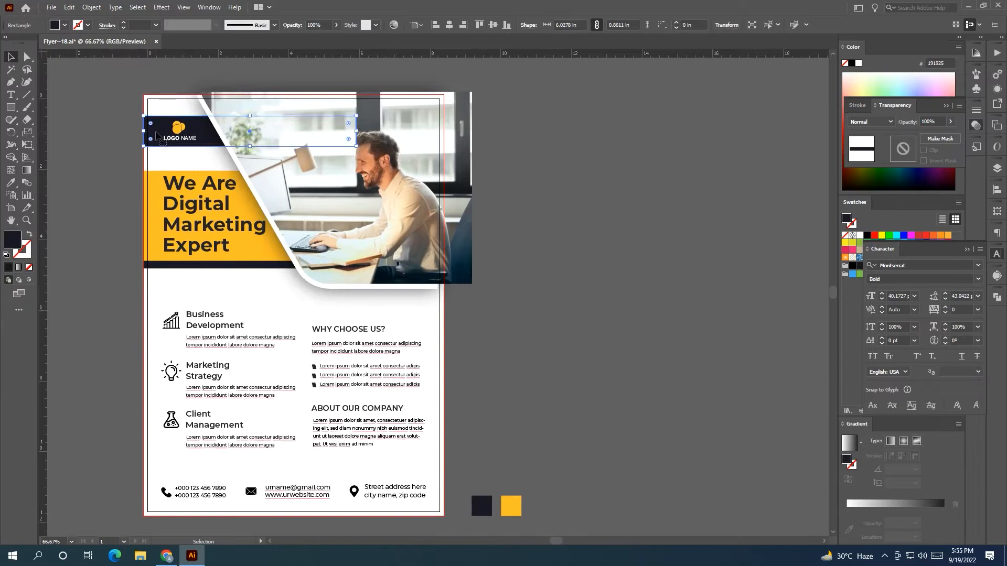
{"action": "left_click", "coordinate": [96, 155]}
{"action": "scroll", "coordinate": [121, 154], "scroll_direction": "down", "scroll_amount": 1}
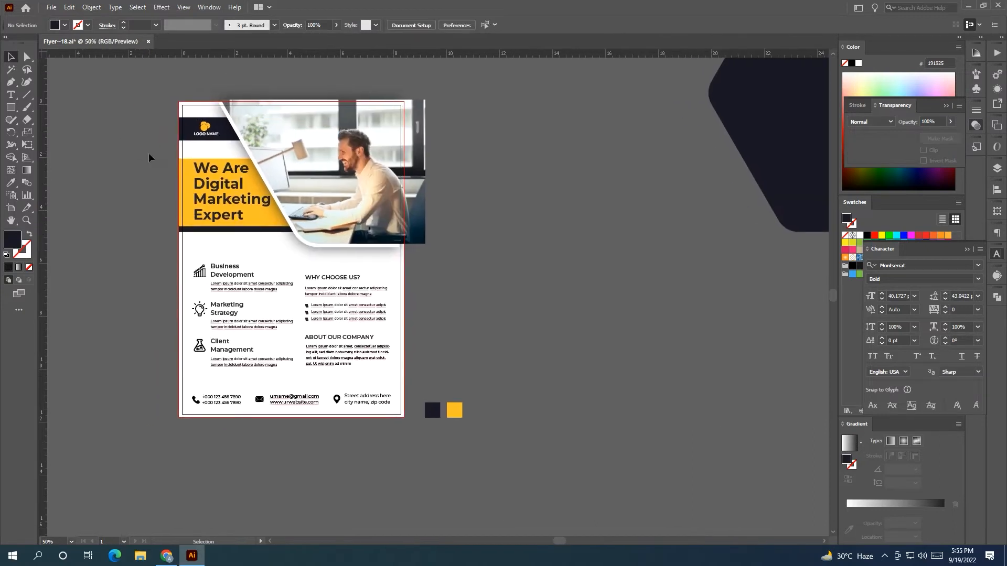
{"action": "left_click_drag", "start_coordinate": [155, 160], "coordinate": [152, 162]}
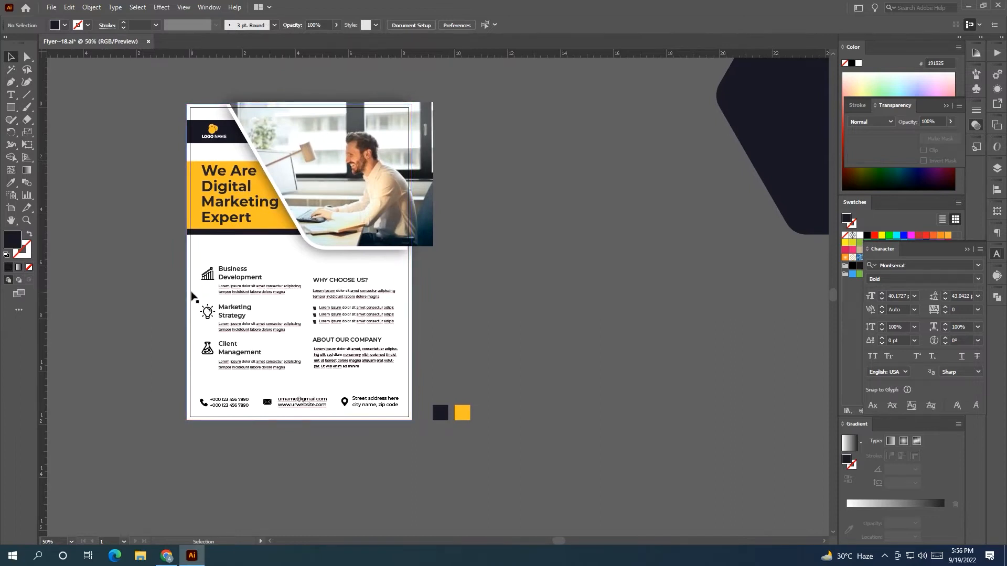
- Undo the accidental shift of the white page background rectangle and lock it in place
{"action": "left_click_drag", "start_coordinate": [196, 345], "coordinate": [162, 398]}
{"action": "scroll", "coordinate": [217, 376], "scroll_direction": "up", "scroll_amount": 1}
{"action": "left_click_drag", "start_coordinate": [432, 407], "coordinate": [382, 316]}
{"action": "key", "text": "ctrl+z"}
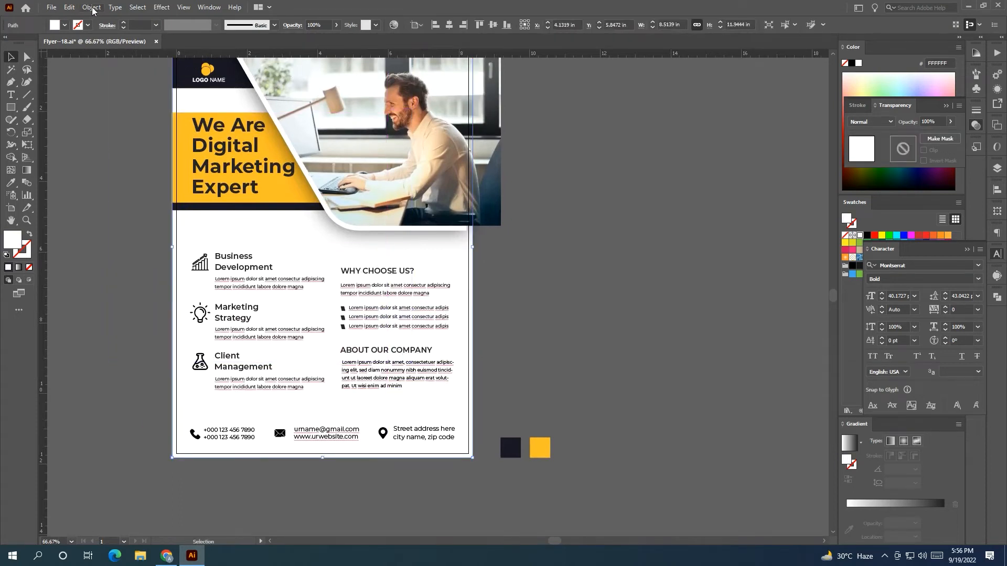
{"action": "left_click", "coordinate": [69, 7]}
{"action": "mouse_move", "coordinate": [91, 8]}
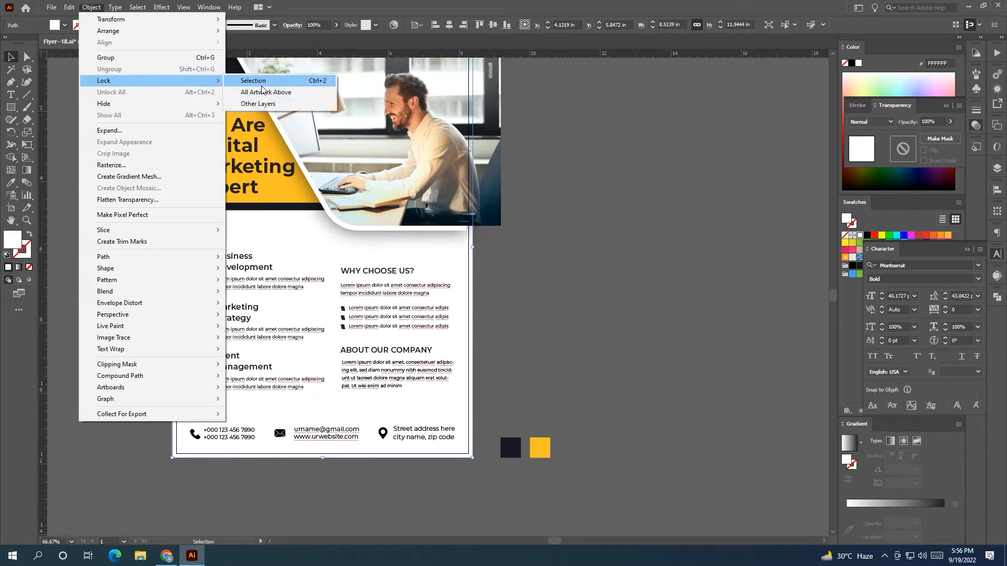
{"action": "left_click", "coordinate": [591, 233]}
{"action": "left_click_drag", "start_coordinate": [591, 234], "coordinate": [607, 270]}
{"action": "scroll", "coordinate": [589, 271], "scroll_direction": "down", "scroll_amount": 1}
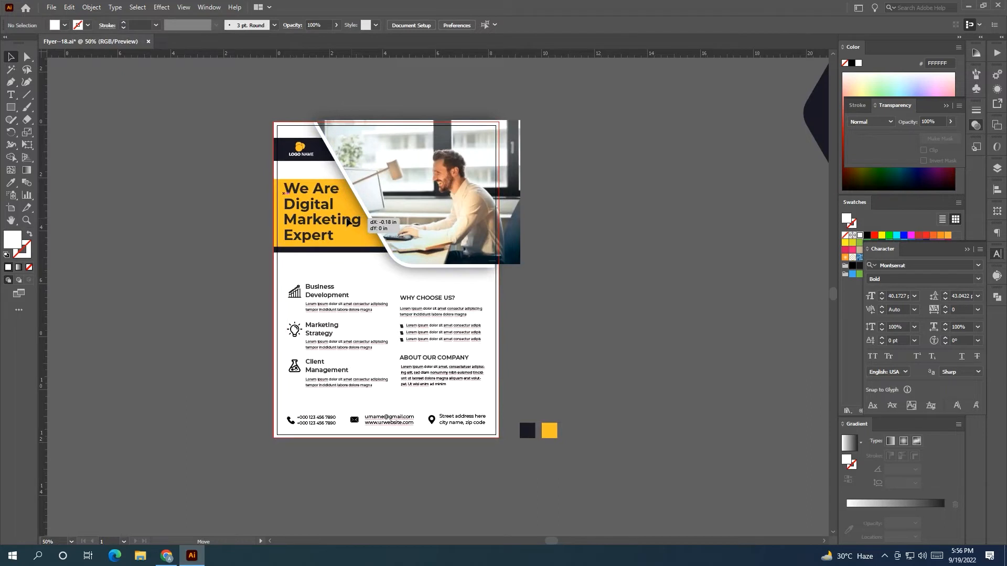
{"action": "left_click", "coordinate": [355, 223]}
{"action": "left_click", "coordinate": [232, 277]}
{"action": "left_click_drag", "start_coordinate": [206, 271], "coordinate": [148, 271]}
- Scale the office photo and its hexagonal frame down slightly together
{"action": "left_click", "coordinate": [309, 184]}
{"action": "left_click_drag", "start_coordinate": [317, 182], "coordinate": [317, 210]}
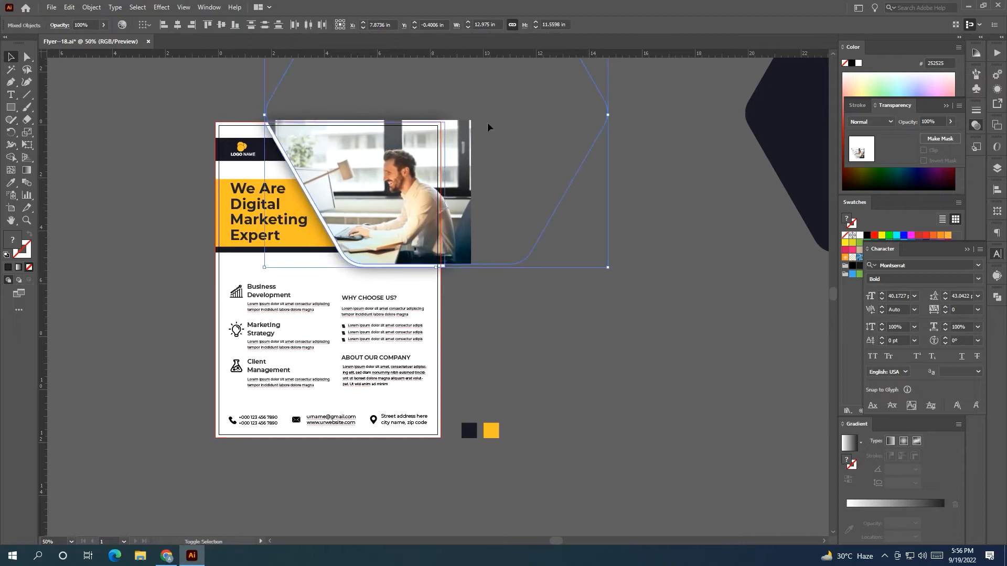
{"action": "left_click_drag", "start_coordinate": [606, 117], "coordinate": [596, 121]}
{"action": "left_click", "coordinate": [591, 308]}
{"action": "scroll", "coordinate": [592, 307], "scroll_direction": "left", "scroll_amount": 2}
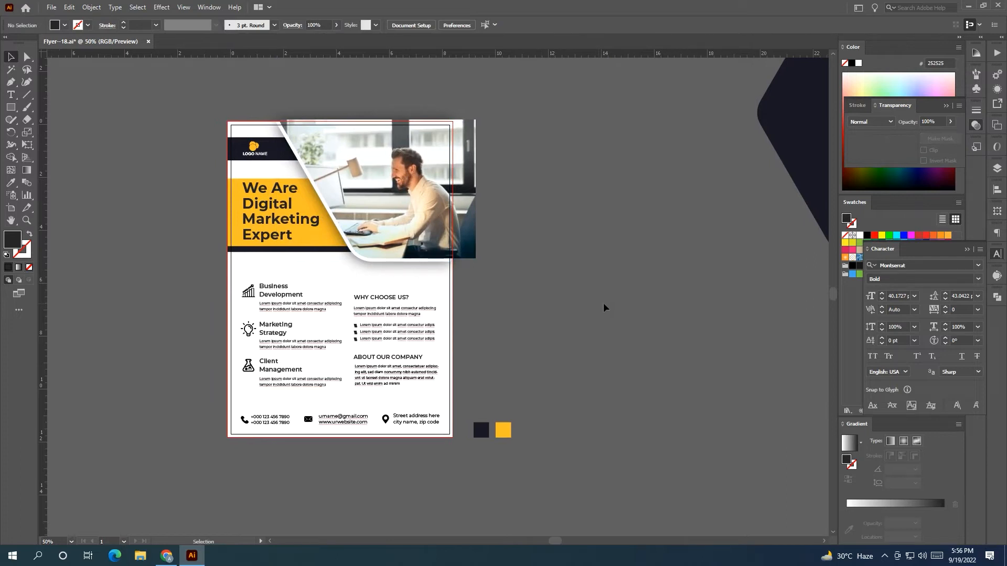
{"action": "scroll", "coordinate": [577, 275], "scroll_direction": "left", "scroll_amount": 3}
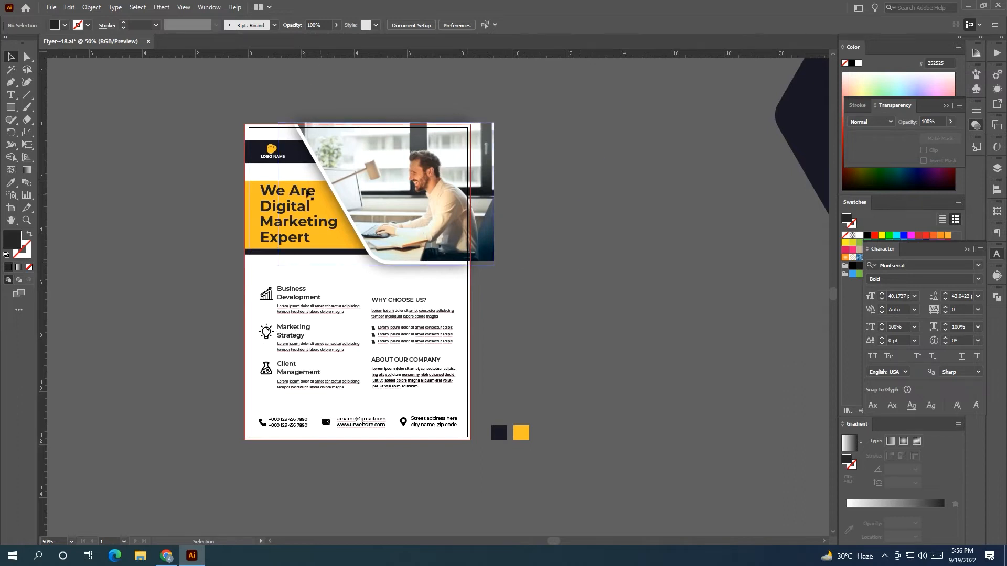
- Try a white fill on the whole headline and undo it
{"action": "left_click", "coordinate": [274, 209]}
{"action": "left_click", "coordinate": [860, 235]}
{"action": "left_click", "coordinate": [692, 280]}
{"action": "left_click_drag", "start_coordinate": [692, 280], "coordinate": [677, 280]}
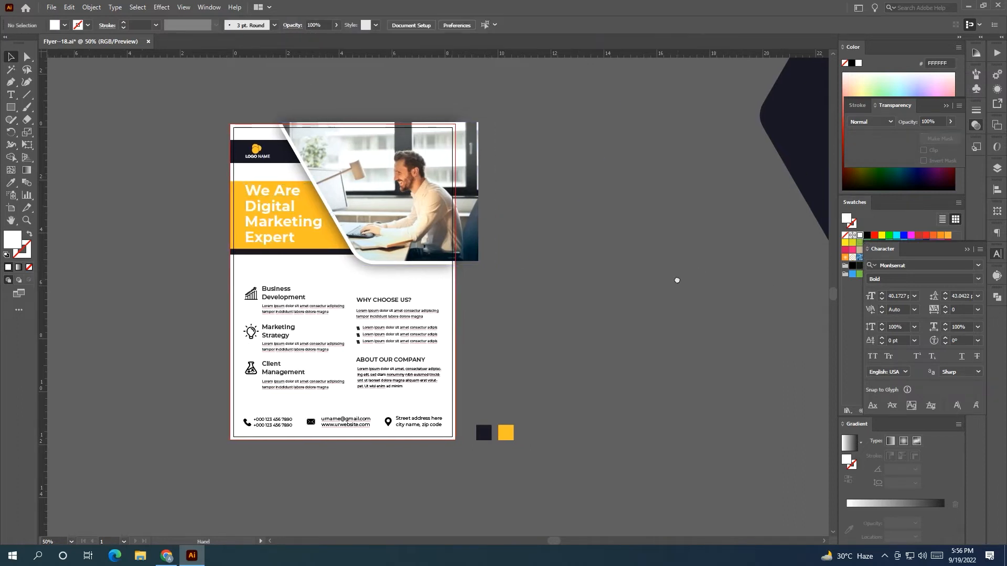
{"action": "key", "text": "ctrl+z"}
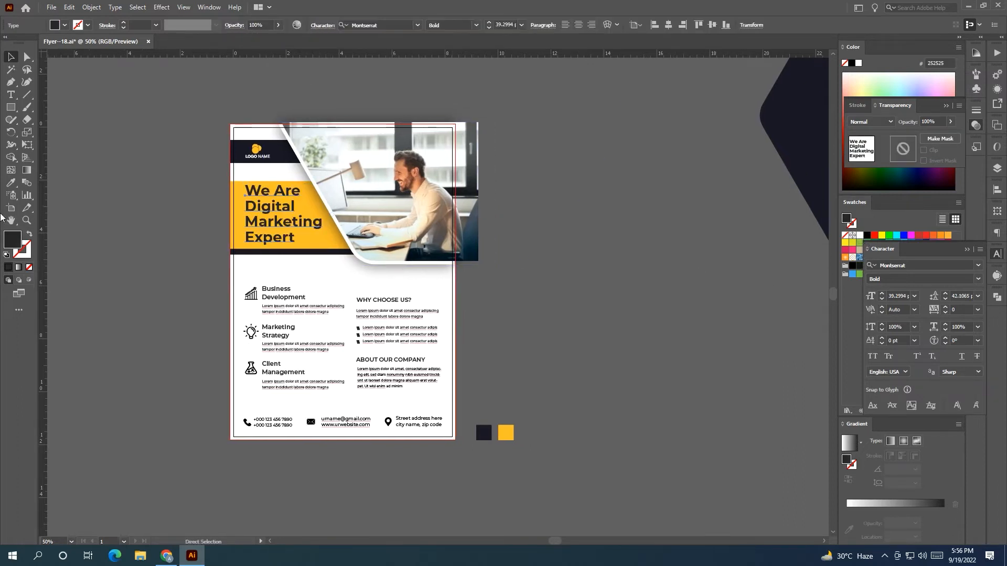
- Set the words "We Are" in the headline to the Medium weight of Montserrat
{"action": "left_click", "coordinate": [10, 94]}
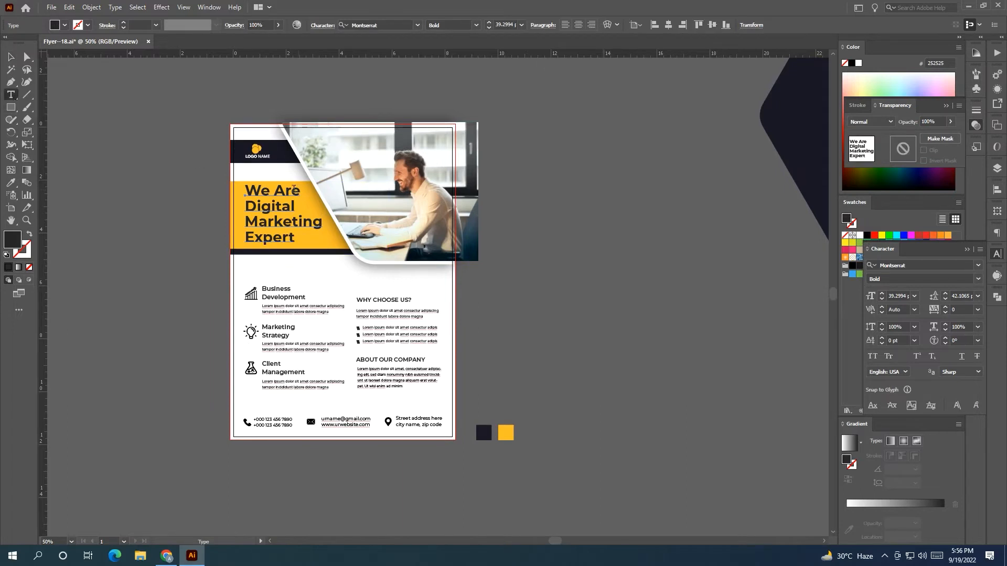
{"action": "left_click_drag", "start_coordinate": [245, 191], "coordinate": [300, 192]}
{"action": "left_click", "coordinate": [475, 25]}
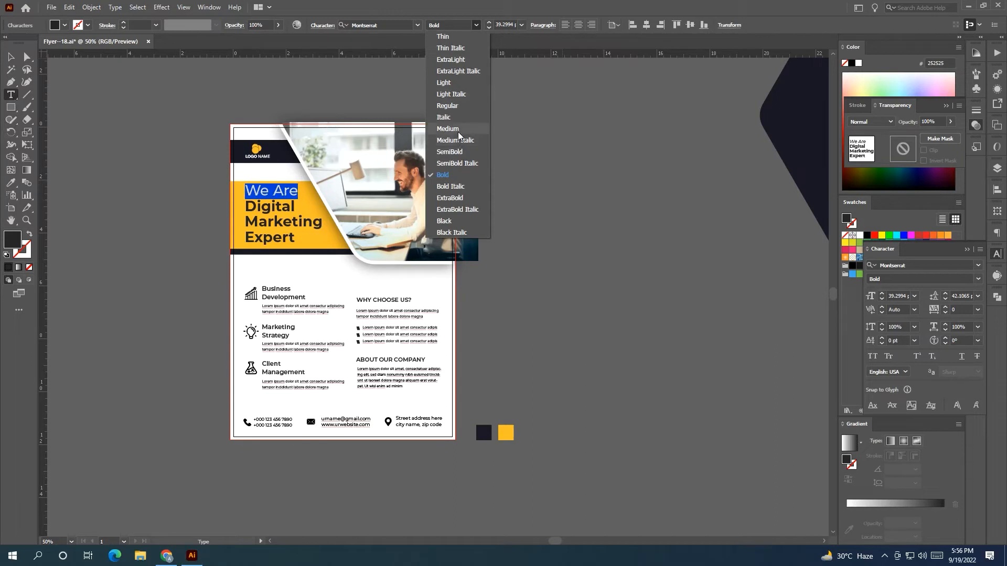
{"action": "left_click", "coordinate": [448, 128]}
{"action": "left_click", "coordinate": [14, 62]}
{"action": "left_click", "coordinate": [152, 166]}
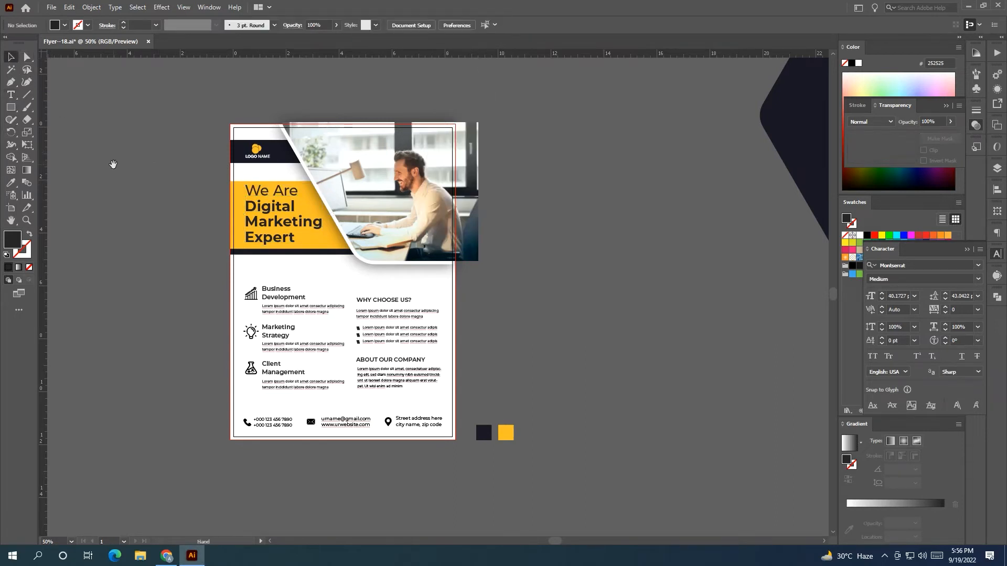
{"action": "left_click_drag", "start_coordinate": [113, 165], "coordinate": [46, 166]}
- Try a white fill on the headline's bold lines and undo it
{"action": "left_click", "coordinate": [12, 96]}
{"action": "left_click_drag", "start_coordinate": [253, 243], "coordinate": [208, 213]}
{"action": "left_click_drag", "start_coordinate": [254, 245], "coordinate": [206, 207]}
{"action": "left_click", "coordinate": [860, 235]}
{"action": "left_click", "coordinate": [11, 56]}
{"action": "left_click", "coordinate": [149, 197]}
{"action": "scroll", "coordinate": [137, 202], "scroll_direction": "right", "scroll_amount": 1}
{"action": "key", "text": "ctrl+z"}
{"action": "left_click_drag", "start_coordinate": [126, 205], "coordinate": [133, 201]}
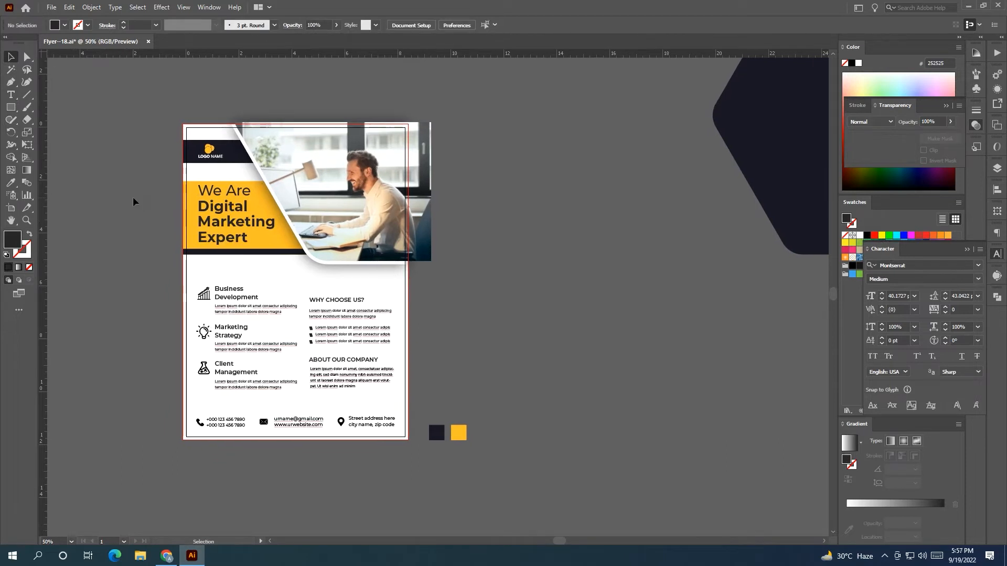
- Reduce the navy strip under the yellow band to 0.125 in high by lowering its upper edge
{"action": "left_click", "coordinate": [262, 253]}
{"action": "scroll", "coordinate": [263, 251], "scroll_direction": "up", "scroll_amount": 3}
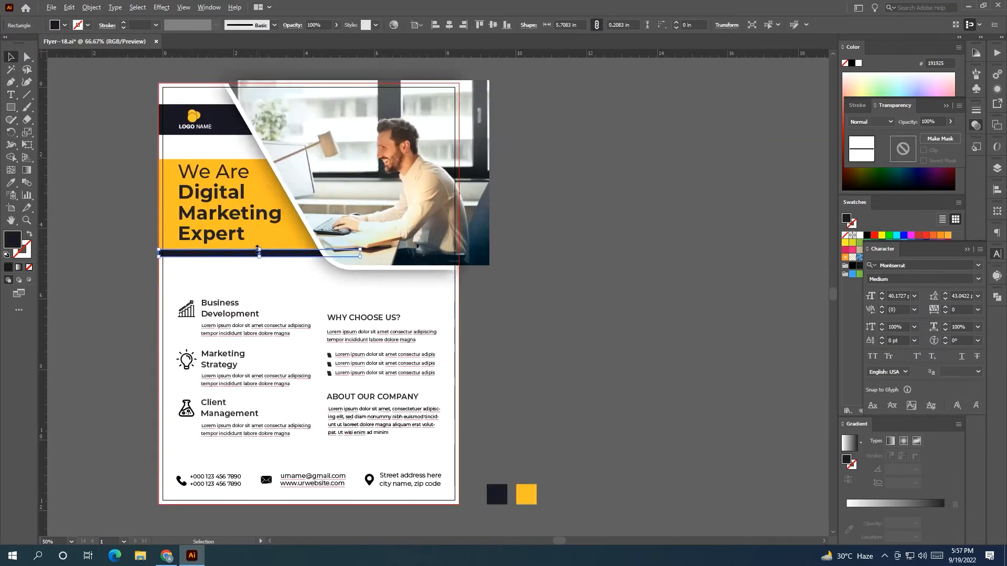
{"action": "left_click_drag", "start_coordinate": [264, 252], "coordinate": [264, 258]}
{"action": "scroll", "coordinate": [282, 257], "scroll_direction": "down", "scroll_amount": 2}
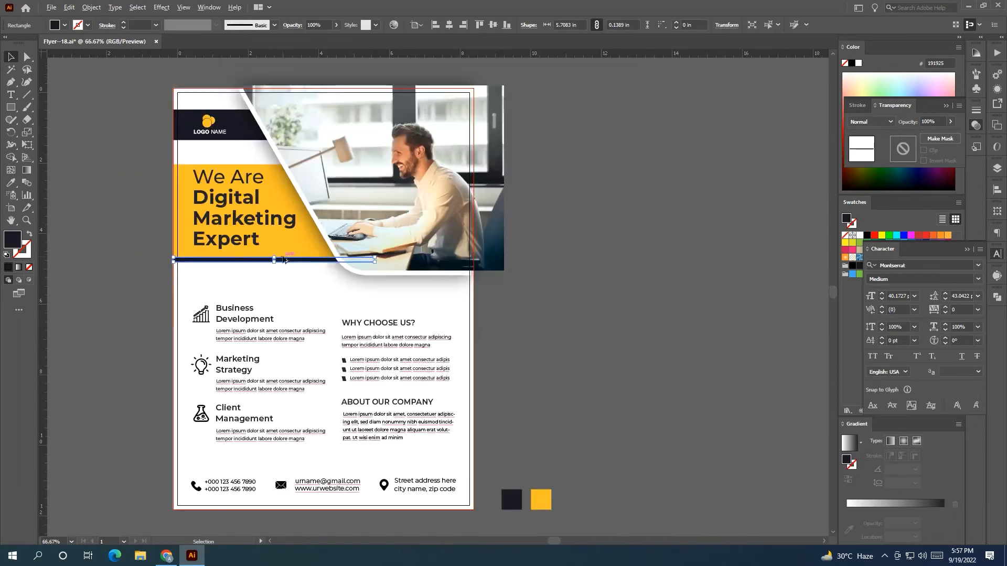
{"action": "left_click", "coordinate": [579, 383]}
{"action": "left_click_drag", "start_coordinate": [579, 383], "coordinate": [579, 369]}
{"action": "left_click", "coordinate": [279, 249]}
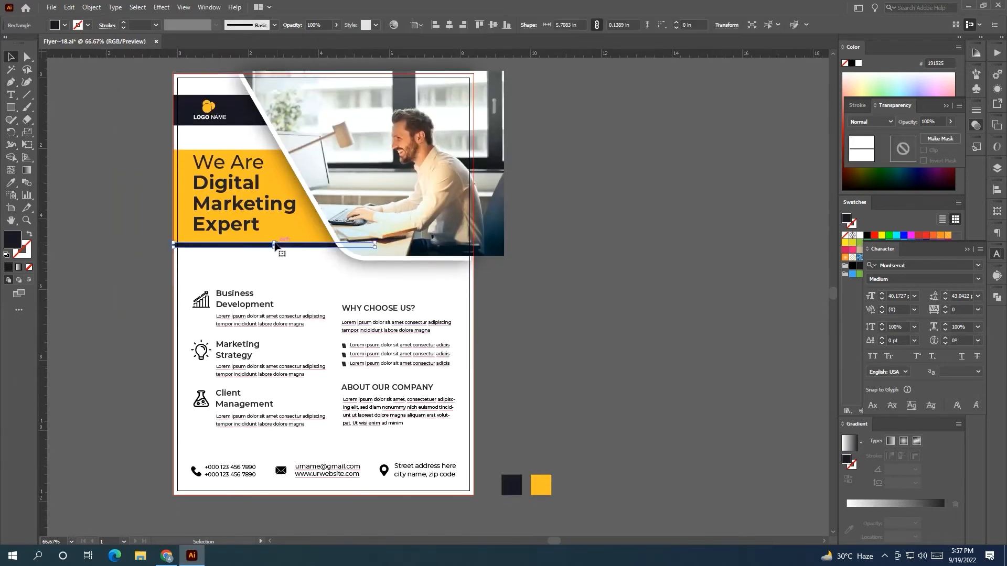
{"action": "scroll", "coordinate": [276, 247], "scroll_direction": "up", "scroll_amount": 4}
{"action": "left_click_drag", "start_coordinate": [274, 243], "coordinate": [354, 303]}
{"action": "scroll", "coordinate": [275, 248], "scroll_direction": "down", "scroll_amount": 3}
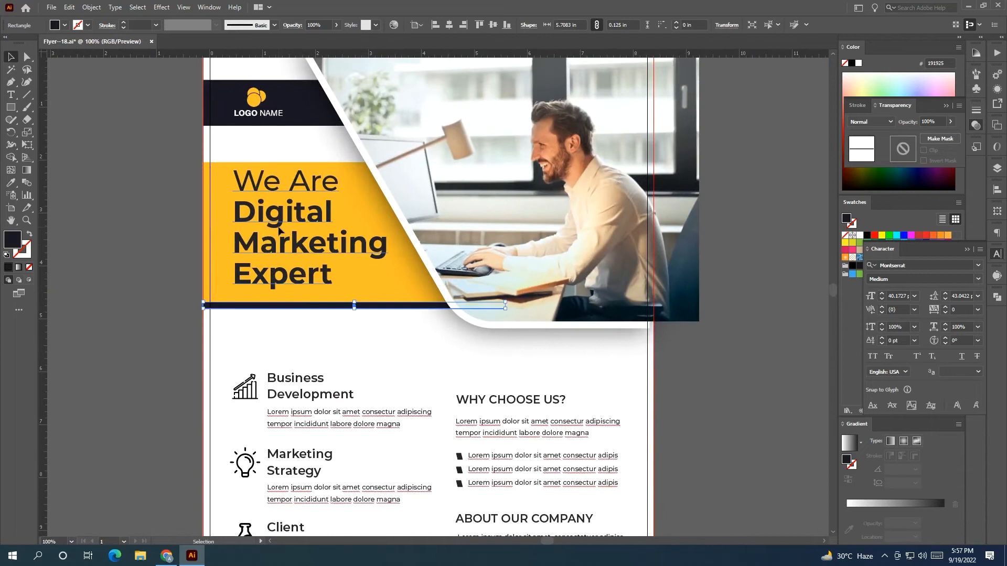
- Center the headline vertically on the yellow band, using the band as the key object
{"action": "left_click", "coordinate": [264, 242]}
{"action": "left_click", "coordinate": [224, 228], "text": "shift"}
{"action": "left_click", "coordinate": [224, 230]}
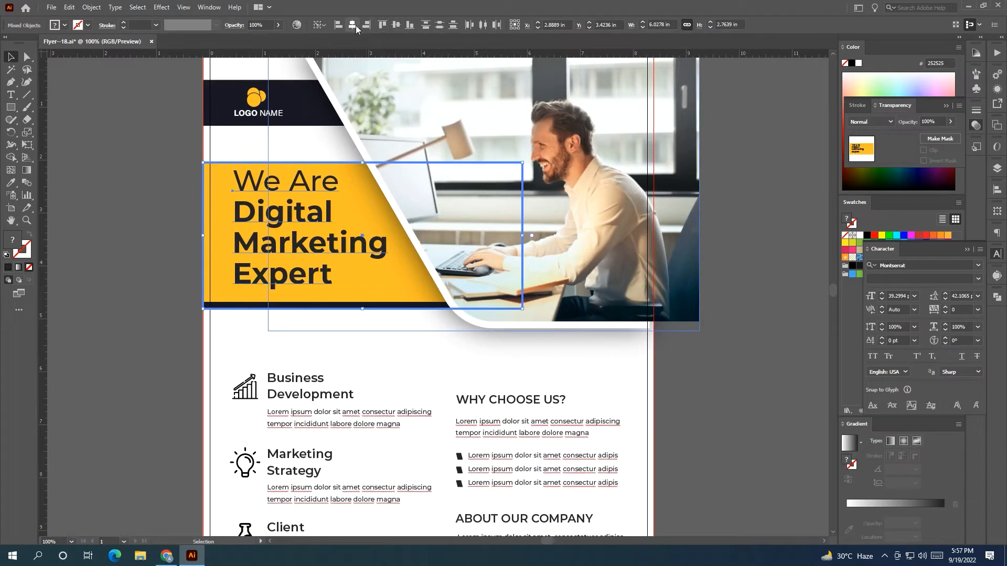
{"action": "left_click", "coordinate": [396, 24]}
{"action": "left_click", "coordinate": [133, 226]}
{"action": "scroll", "coordinate": [143, 240], "scroll_direction": "down", "scroll_amount": 1}
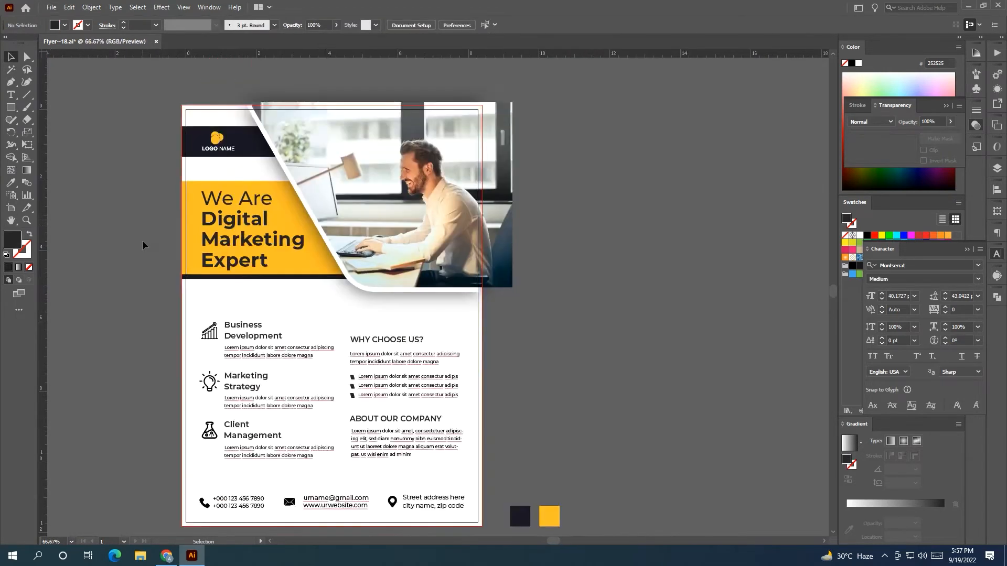
- Scale the WHY CHOOSE US and ABOUT OUR COMPANY texts down slightly and enlarge the services list with its icons to about 4 in wide
{"action": "left_click_drag", "start_coordinate": [146, 258], "coordinate": [153, 183]}
{"action": "left_click_drag", "start_coordinate": [150, 220], "coordinate": [134, 219]}
{"action": "left_click_drag", "start_coordinate": [144, 239], "coordinate": [306, 381]}
{"action": "left_click_drag", "start_coordinate": [318, 255], "coordinate": [436, 389]}
{"action": "left_click_drag", "start_coordinate": [317, 257], "coordinate": [319, 258]}
{"action": "left_click_drag", "start_coordinate": [148, 221], "coordinate": [301, 385]}
{"action": "left_click_drag", "start_coordinate": [299, 242], "coordinate": [309, 235]}
{"action": "left_click", "coordinate": [574, 307]}
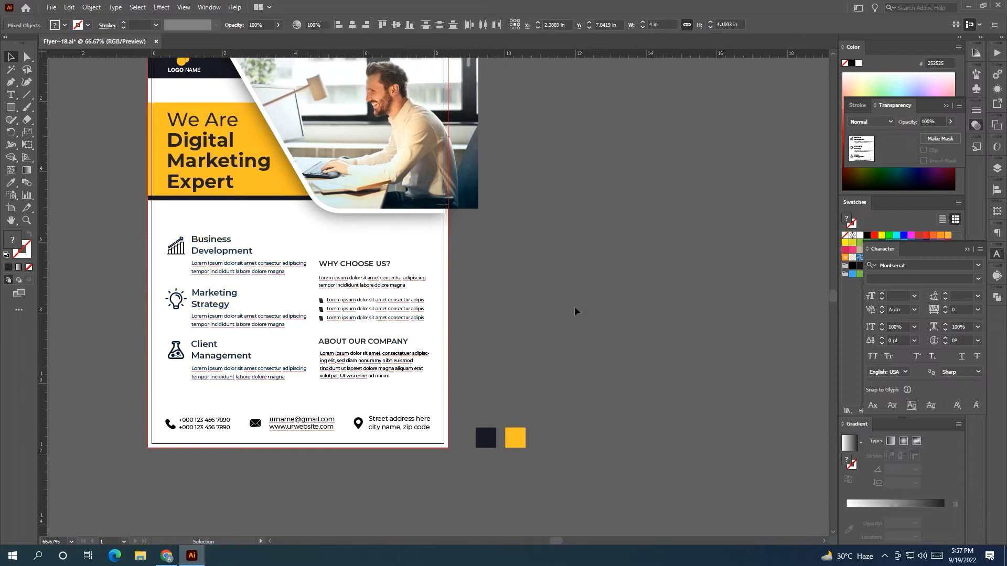
{"action": "left_click_drag", "start_coordinate": [575, 306], "coordinate": [549, 303]}
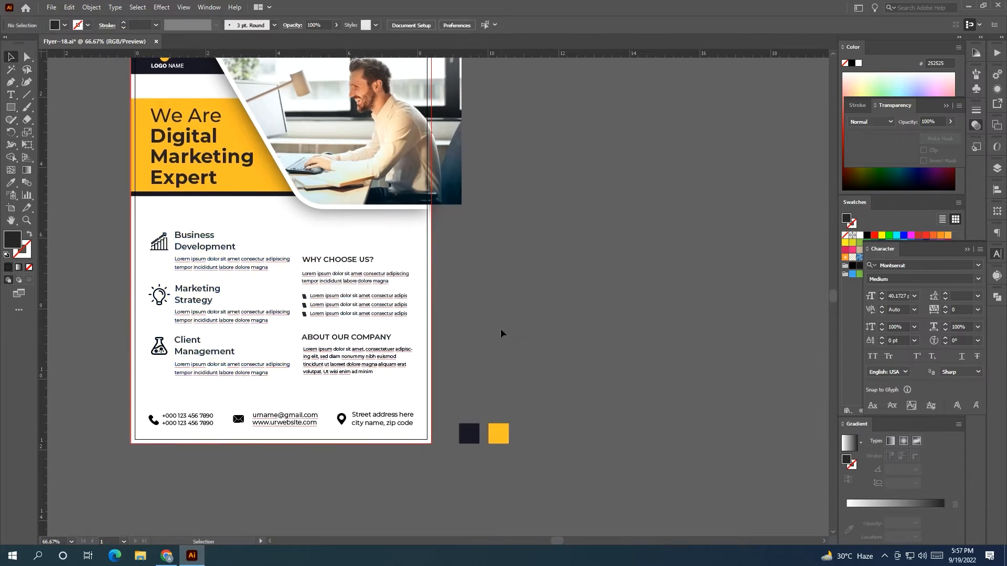
- Draw a dark rectangle about 8.51 by 0.94 in across the page's bottom edge, over the contact details
{"action": "left_click_drag", "start_coordinate": [284, 387], "coordinate": [325, 397]}
{"action": "left_click", "coordinate": [10, 107]}
{"action": "left_click_drag", "start_coordinate": [171, 420], "coordinate": [472, 454]}
{"action": "key", "text": "v"}
- Bring the contact texts and icons in front of the dark footer bar
{"action": "left_click", "coordinate": [165, 411]}
{"action": "left_click_drag", "start_coordinate": [166, 410], "coordinate": [479, 434]}
{"action": "right_click", "coordinate": [421, 447]}
{"action": "mouse_move", "coordinate": [463, 396]}
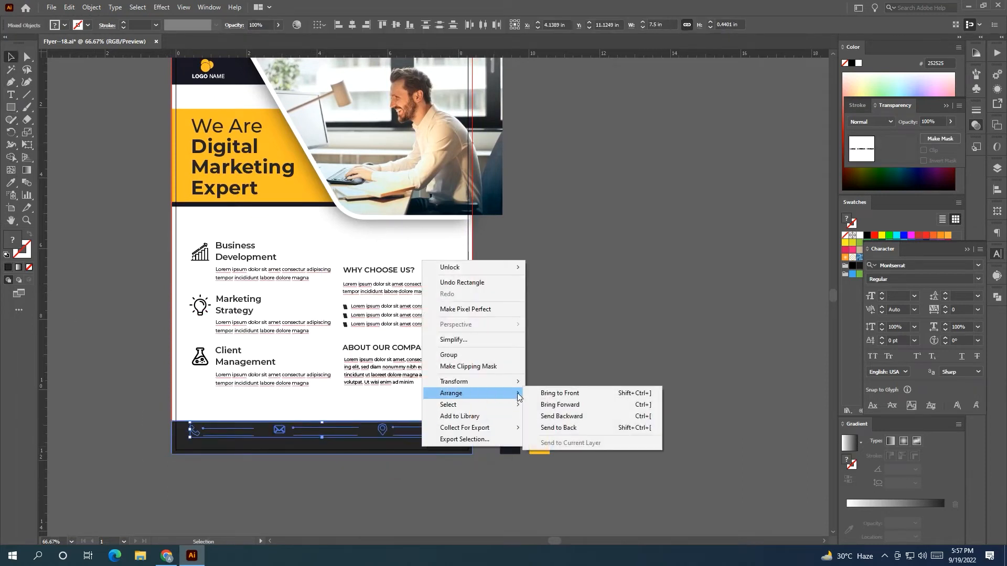
{"action": "left_click", "coordinate": [547, 392]}
{"action": "left_click", "coordinate": [539, 395]}
{"action": "left_click", "coordinate": [436, 433]}
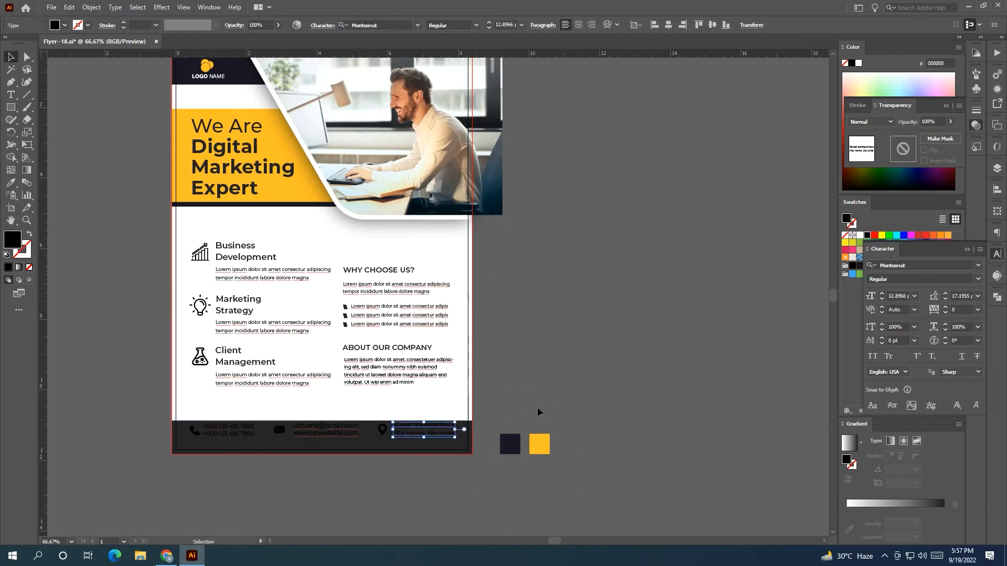
- Fill the contact texts and icons on the footer bar with white
{"action": "left_click_drag", "start_coordinate": [161, 416], "coordinate": [479, 434]}
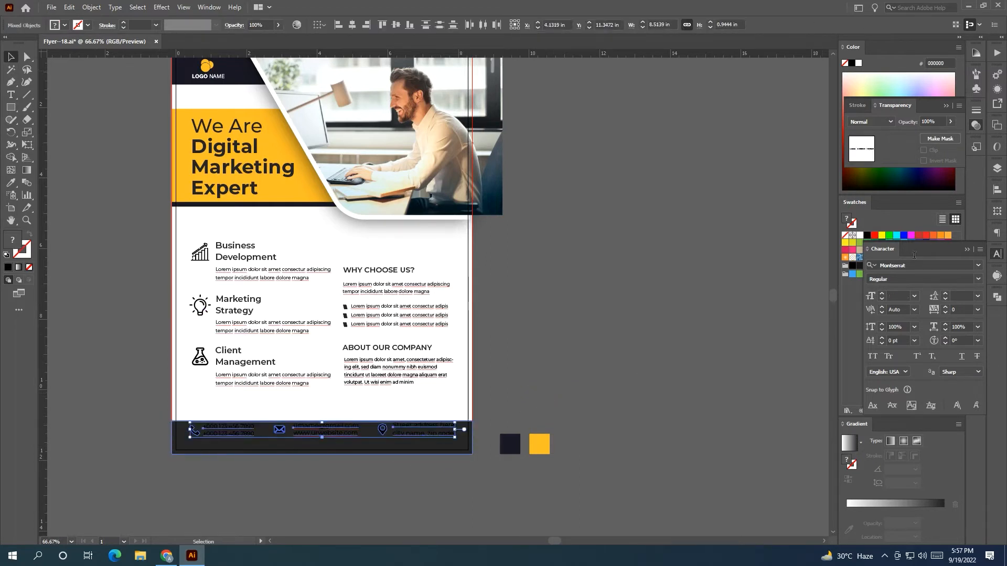
{"action": "left_click", "coordinate": [858, 236]}
{"action": "left_click", "coordinate": [614, 371]}
{"action": "scroll", "coordinate": [608, 371], "scroll_direction": "up", "scroll_amount": 1}
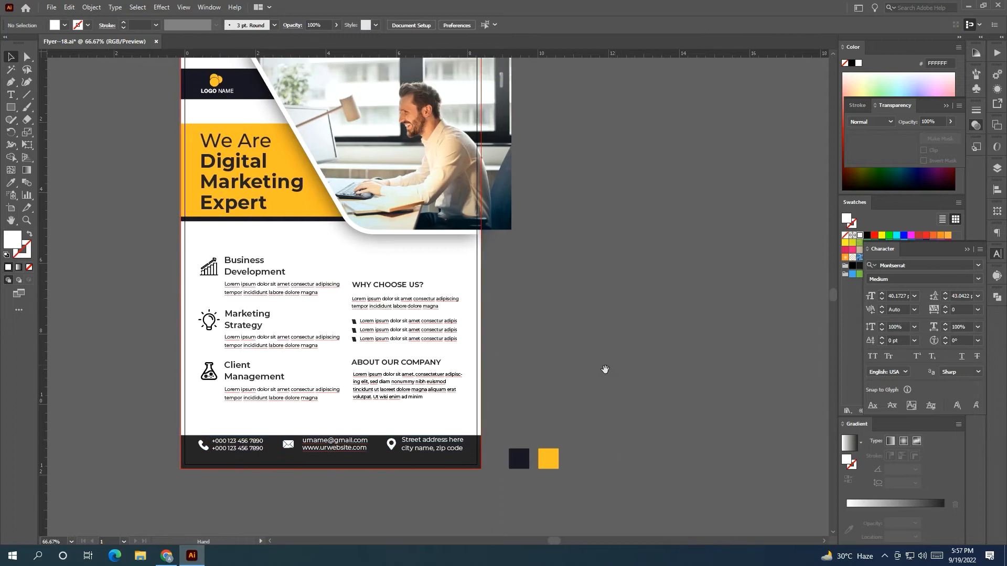
- Nudge the white contact texts and icons slightly down within the footer bar, without moving the bar
{"action": "left_click_drag", "start_coordinate": [334, 448], "coordinate": [331, 460]}
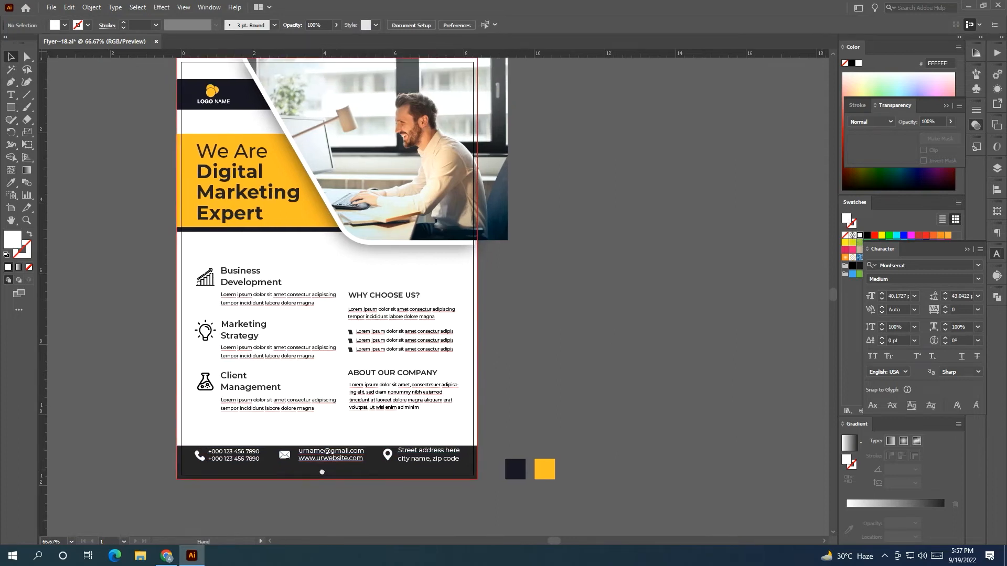
{"action": "left_click", "coordinate": [331, 459]}
{"action": "left_click_drag", "start_coordinate": [474, 509], "coordinate": [183, 441]}
{"action": "left_click", "coordinate": [240, 472], "text": "shift"}
{"action": "key", "text": "Down"}
{"action": "key", "text": "Down"}
{"action": "key", "text": "Down"}
{"action": "key", "text": "Down"}
{"action": "key", "text": "Down"}
{"action": "key", "text": "Down"}
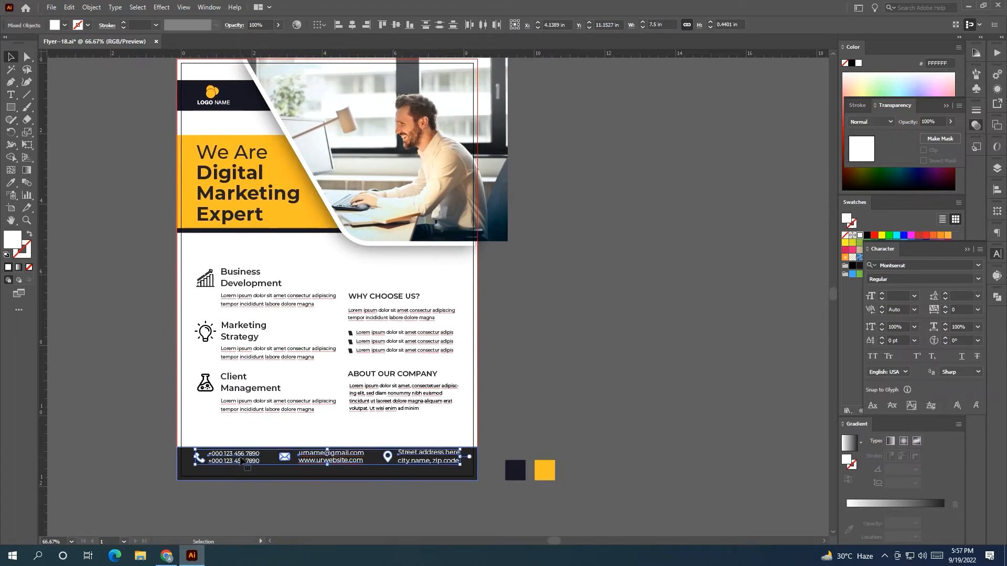
- Extend the footer bar's upper edge upward to a height of about 1.03 in
{"action": "left_click", "coordinate": [354, 478]}
{"action": "left_click_drag", "start_coordinate": [327, 447], "coordinate": [327, 444]}
{"action": "left_click", "coordinate": [393, 488]}
{"action": "mouse_move", "coordinate": [394, 489]}
{"action": "left_mouse_down"}
{"action": "mouse_move", "coordinate": [365, 493]}
{"action": "mouse_move", "coordinate": [380, 488]}
{"action": "left_mouse_up"}
- Recolor the footer bar with the yellow sampled from the color square beside the page
{"action": "left_click", "coordinate": [353, 482]}
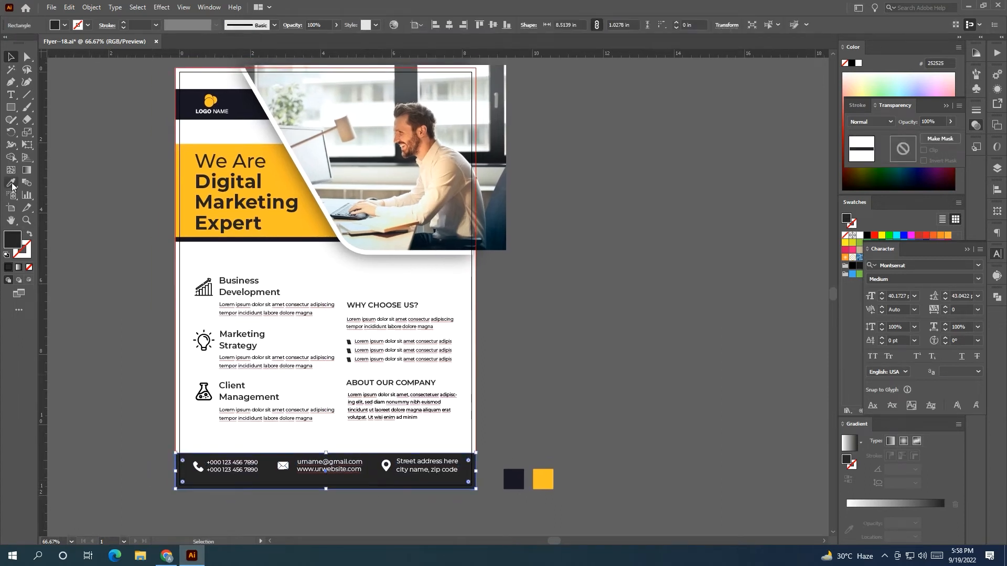
{"action": "left_click", "coordinate": [11, 184]}
{"action": "left_click", "coordinate": [542, 479]}
{"action": "key", "text": "v"}
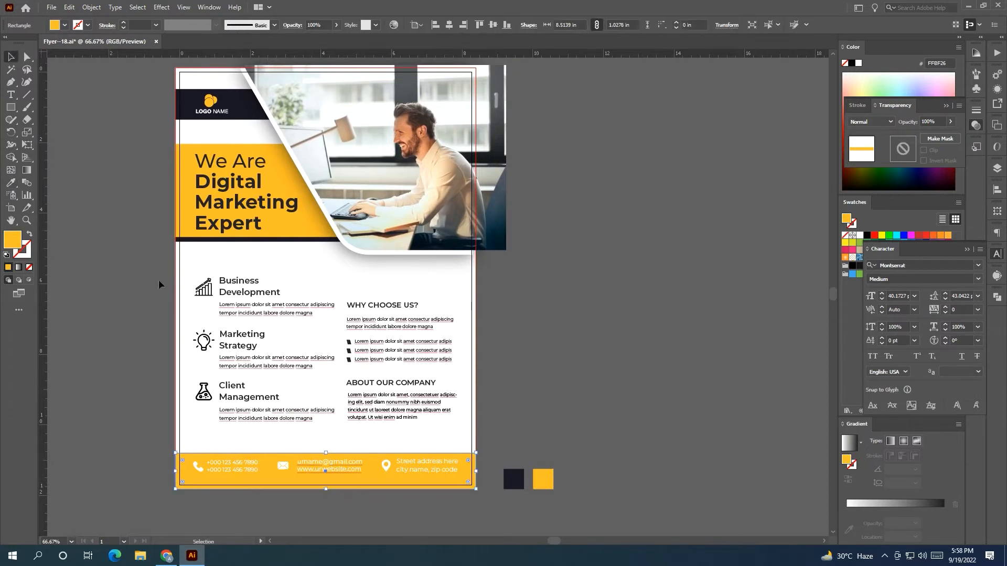
- Recolor the three bullet shapes of the Why Choose Us list with the yellow sampled from the color square beside the page
{"action": "left_click", "coordinate": [159, 284]}
{"action": "scroll", "coordinate": [169, 310], "scroll_direction": "down", "scroll_amount": 1}
{"action": "mouse_move", "coordinate": [168, 309]}
{"action": "left_mouse_down"}
{"action": "mouse_move", "coordinate": [194, 342]}
{"action": "mouse_move", "coordinate": [157, 303]}
{"action": "left_mouse_up"}
{"action": "scroll", "coordinate": [195, 347], "scroll_direction": "up", "scroll_amount": 1}
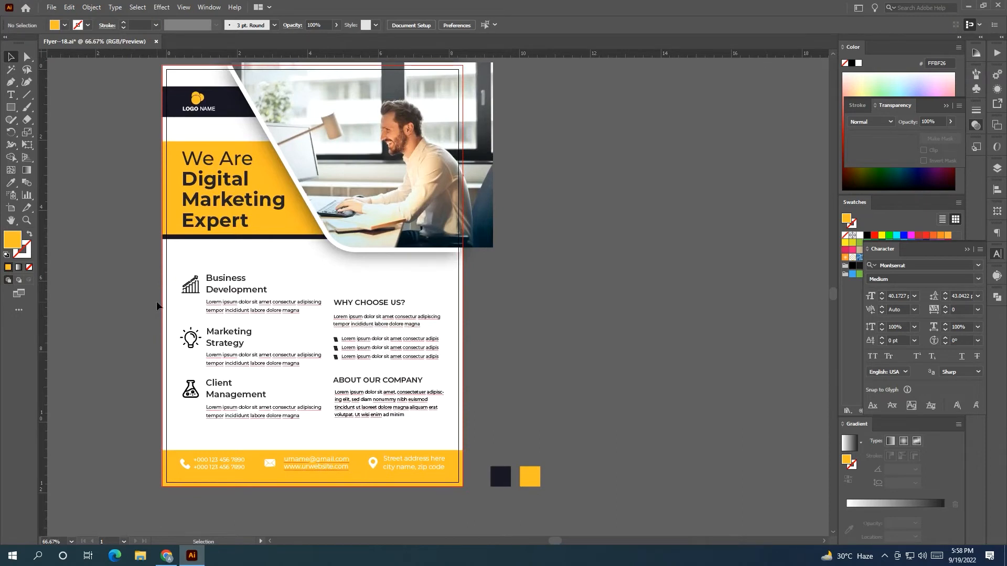
{"action": "left_click_drag", "start_coordinate": [157, 305], "coordinate": [182, 313]}
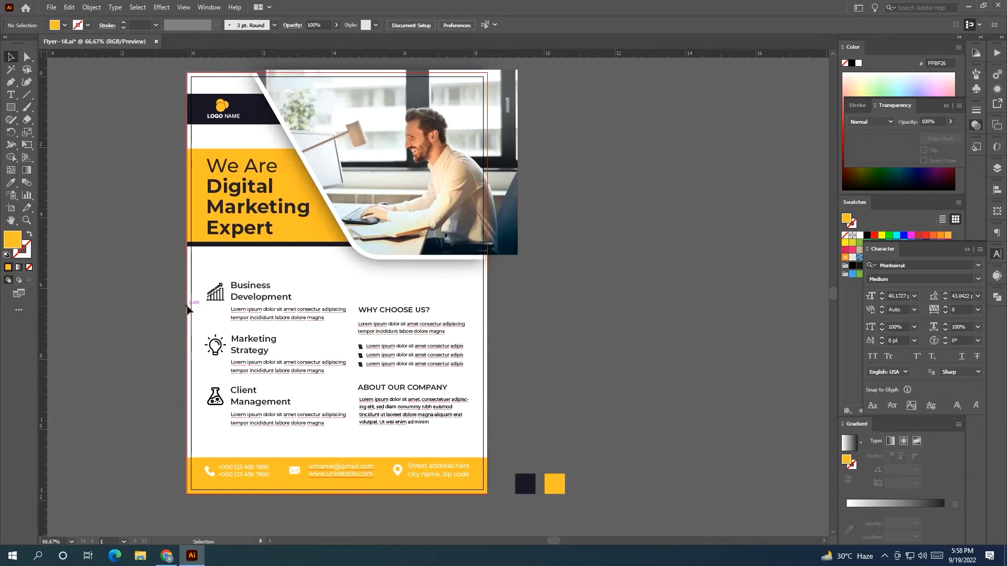
{"action": "left_click", "coordinate": [360, 347]}
{"action": "left_click", "coordinate": [359, 355], "text": "shift"}
{"action": "left_click", "coordinate": [360, 365], "text": "shift"}
{"action": "left_click", "coordinate": [11, 184]}
{"action": "left_click", "coordinate": [554, 483]}
{"action": "key", "text": "v"}
{"action": "left_click", "coordinate": [131, 263]}
- Slightly reduce the services block, enlarge the Why Choose Us and About Our Company column, and reposition both within the page margins
{"action": "left_click_drag", "start_coordinate": [131, 264], "coordinate": [120, 275]}
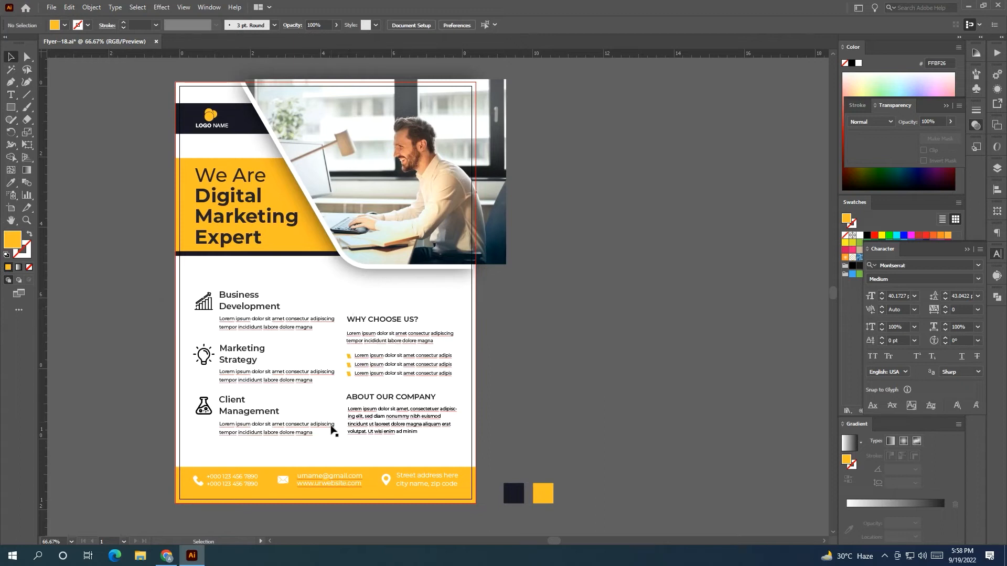
{"action": "left_click_drag", "start_coordinate": [333, 439], "coordinate": [190, 283]}
{"action": "left_click_drag", "start_coordinate": [334, 292], "coordinate": [464, 447]}
{"action": "left_click_drag", "start_coordinate": [346, 315], "coordinate": [340, 307]}
{"action": "left_click", "coordinate": [557, 378]}
{"action": "left_click_drag", "start_coordinate": [558, 377], "coordinate": [612, 380]}
{"action": "mouse_move", "coordinate": [498, 443]}
{"action": "left_mouse_down"}
{"action": "mouse_move", "coordinate": [399, 287]}
{"action": "mouse_move", "coordinate": [413, 322]}
{"action": "left_mouse_up"}
{"action": "left_click_drag", "start_coordinate": [381, 444], "coordinate": [245, 301]}
{"action": "left_click_drag", "start_coordinate": [287, 326], "coordinate": [290, 311]}
{"action": "left_click_drag", "start_coordinate": [276, 362], "coordinate": [249, 357]}
{"action": "left_click", "coordinate": [165, 347]}
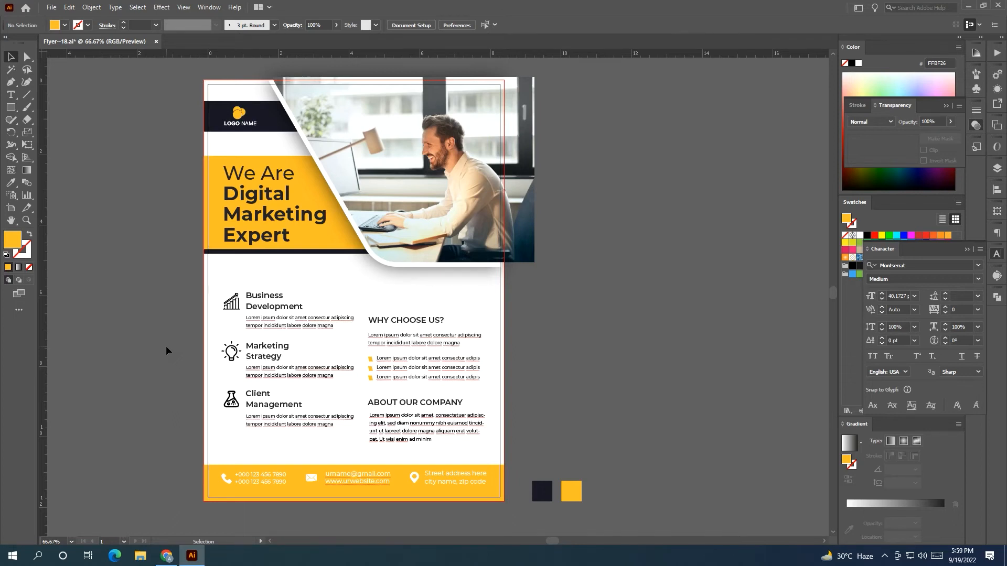
- Draw a yellow rectangle about 0.67 by 0.56 in behind the Business Development chart icon, with the icon arranged in front
{"action": "left_click_drag", "start_coordinate": [172, 343], "coordinate": [200, 338]}
{"action": "key", "text": "m"}
{"action": "left_click_drag", "start_coordinate": [247, 288], "coordinate": [272, 308]}
{"action": "left_click", "coordinate": [10, 58]}
{"action": "left_click", "coordinate": [175, 293]}
{"action": "left_click_drag", "start_coordinate": [175, 292], "coordinate": [200, 299]}
{"action": "right_click", "coordinate": [280, 310]}
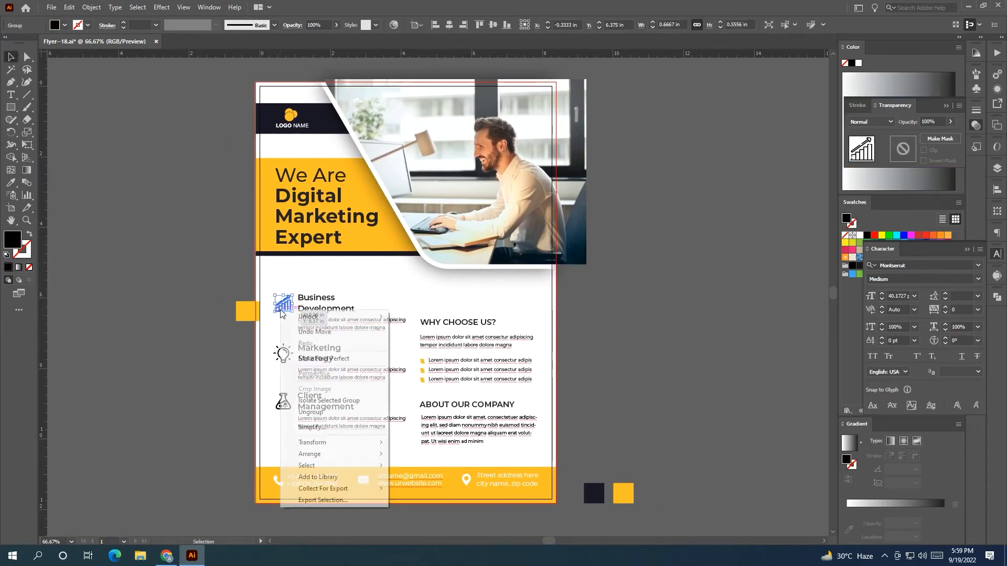
{"action": "mouse_move", "coordinate": [353, 453]}
{"action": "left_click", "coordinate": [420, 454]}
{"action": "left_click", "coordinate": [202, 402]}
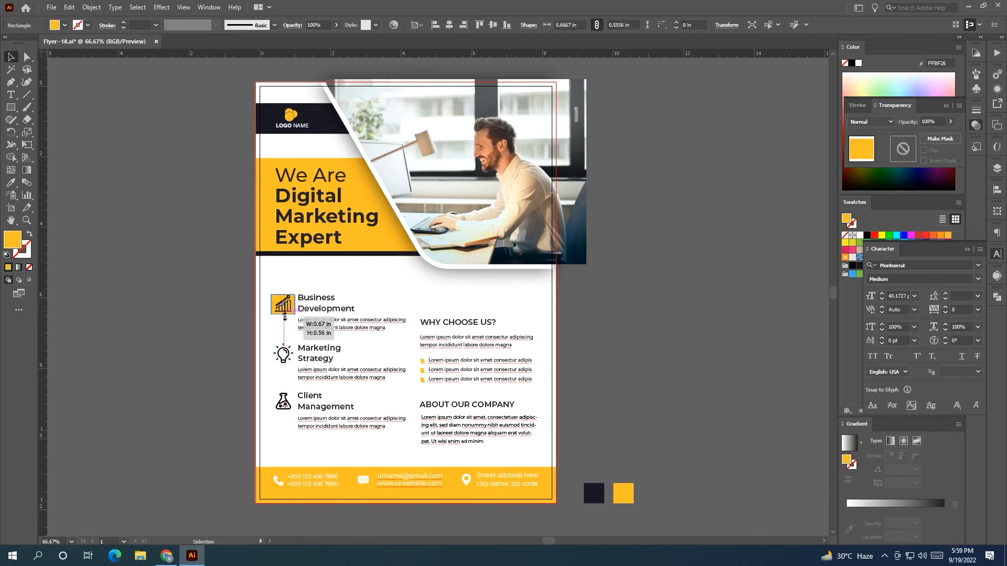
{"action": "scroll", "coordinate": [284, 315], "scroll_direction": "up", "scroll_amount": 3}
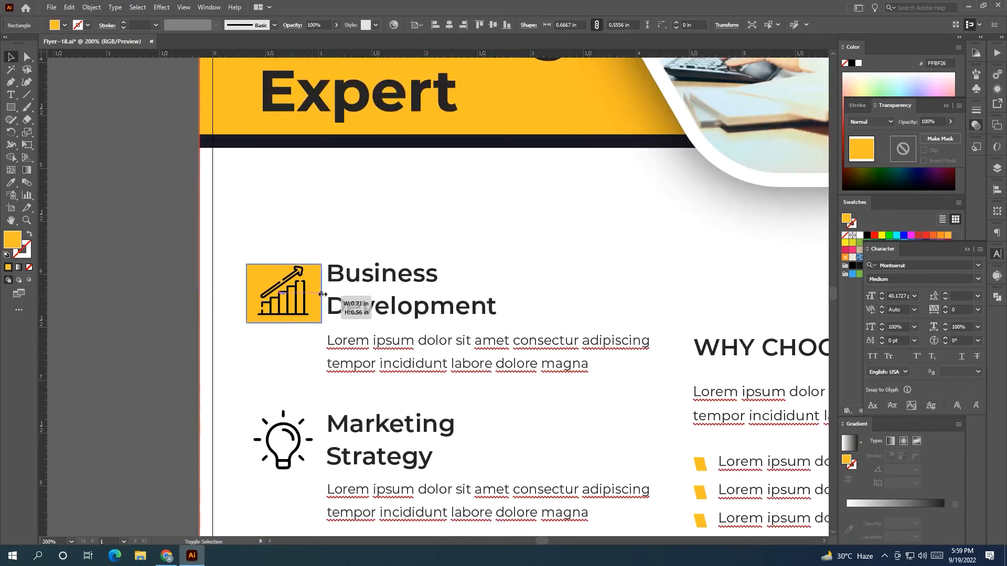
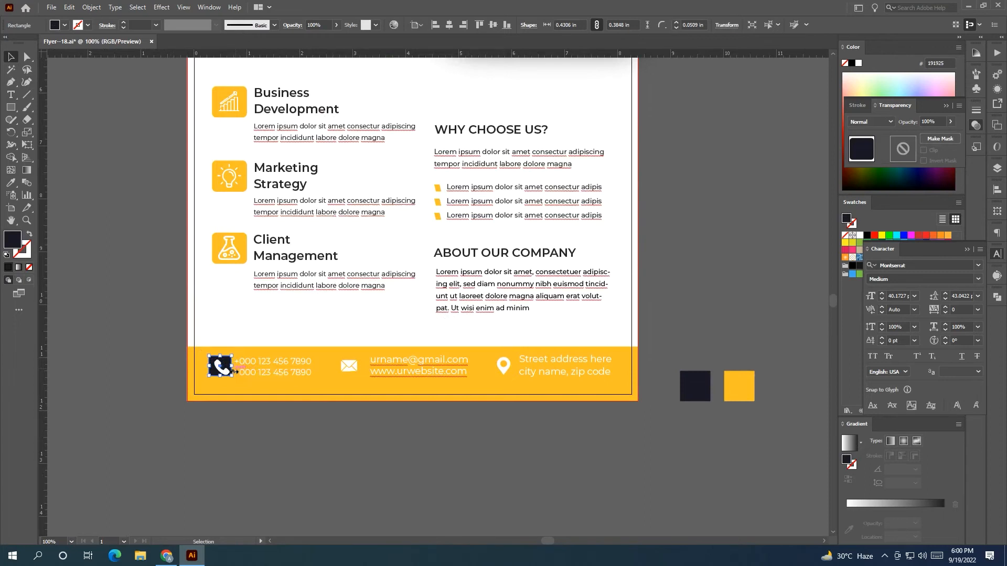
- Center the white phone icon horizontally with its navy tile in the footer
{"action": "left_click", "coordinate": [112, 365]}
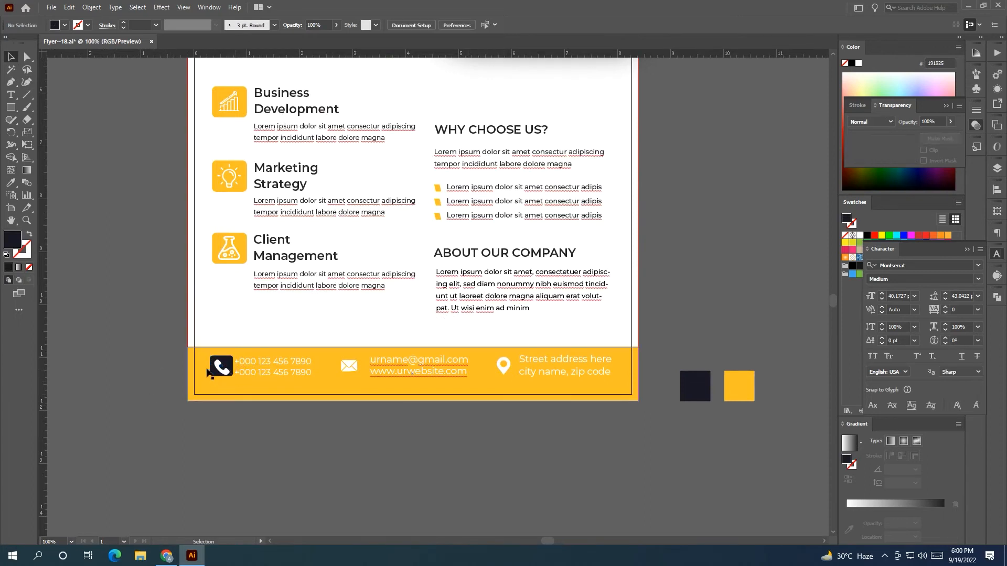
{"action": "scroll", "coordinate": [206, 368], "scroll_direction": "up", "scroll_amount": 3}
{"action": "left_click", "coordinate": [244, 390]}
{"action": "left_click_drag", "start_coordinate": [280, 368], "coordinate": [280, 373]}
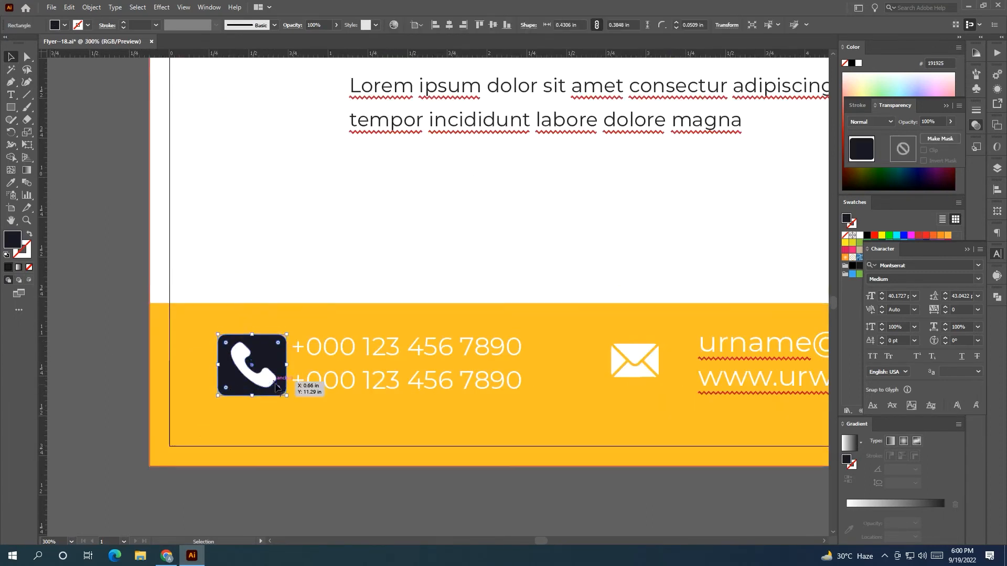
{"action": "left_click", "coordinate": [269, 384], "text": "shift"}
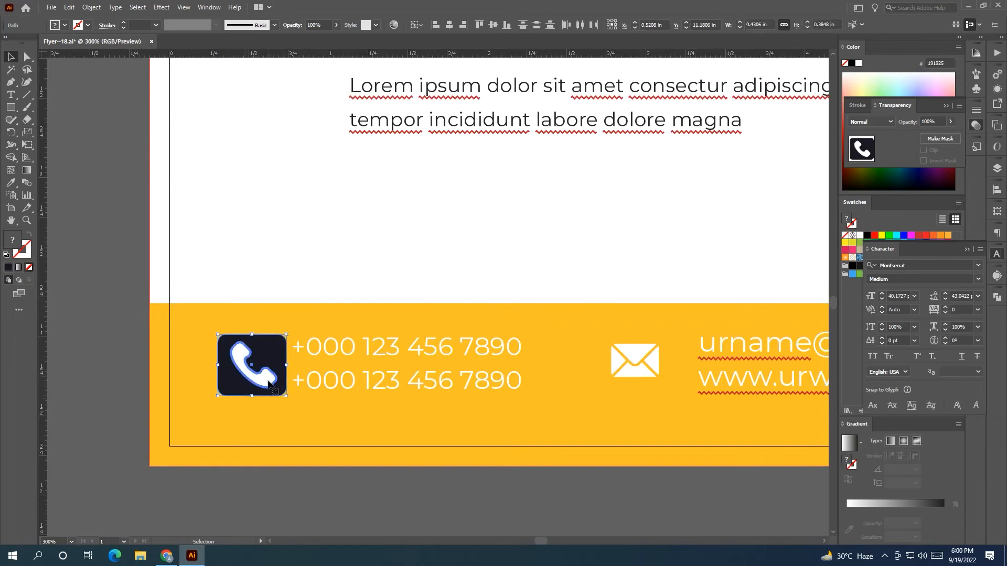
{"action": "left_click", "coordinate": [448, 25]}
{"action": "left_click", "coordinate": [103, 332]}
{"action": "scroll", "coordinate": [104, 335], "scroll_direction": "down", "scroll_amount": 1}
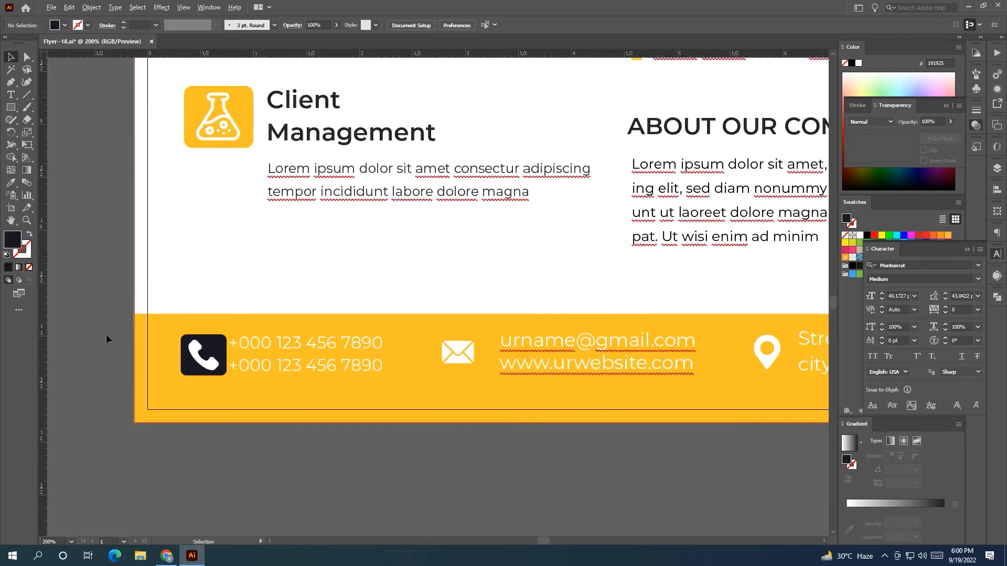
- Shift the phone numbers slightly away from the navy tile and shrink the phone icon a little
{"action": "left_click_drag", "start_coordinate": [287, 364], "coordinate": [296, 364]}
{"action": "scroll", "coordinate": [295, 364], "scroll_direction": "down", "scroll_amount": 1}
{"action": "left_click_drag", "start_coordinate": [297, 436], "coordinate": [210, 461]}
{"action": "left_click", "coordinate": [135, 387]}
{"action": "left_click_drag", "start_coordinate": [150, 392], "coordinate": [148, 385]}
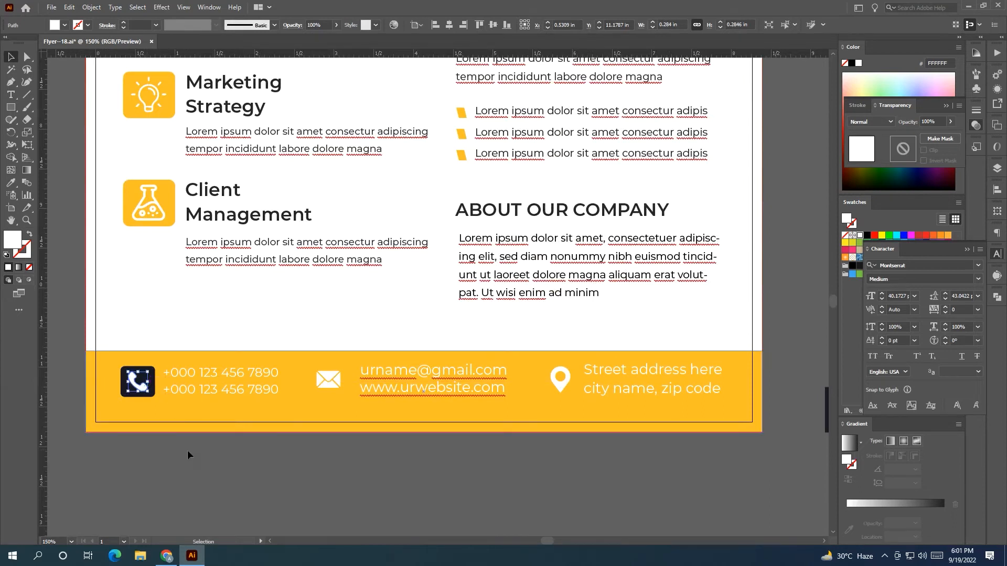
{"action": "left_click", "coordinate": [187, 450]}
{"action": "left_click_drag", "start_coordinate": [220, 447], "coordinate": [202, 443]}
- Duplicate the phone's navy tile onto the envelope icon and bring the envelope in front of it
{"action": "left_click_drag", "start_coordinate": [131, 402], "coordinate": [323, 402]}
{"action": "left_click_drag", "start_coordinate": [283, 347], "coordinate": [285, 349]}
{"action": "left_click", "coordinate": [294, 360], "text": "shift"}
{"action": "right_click", "coordinate": [320, 400]}
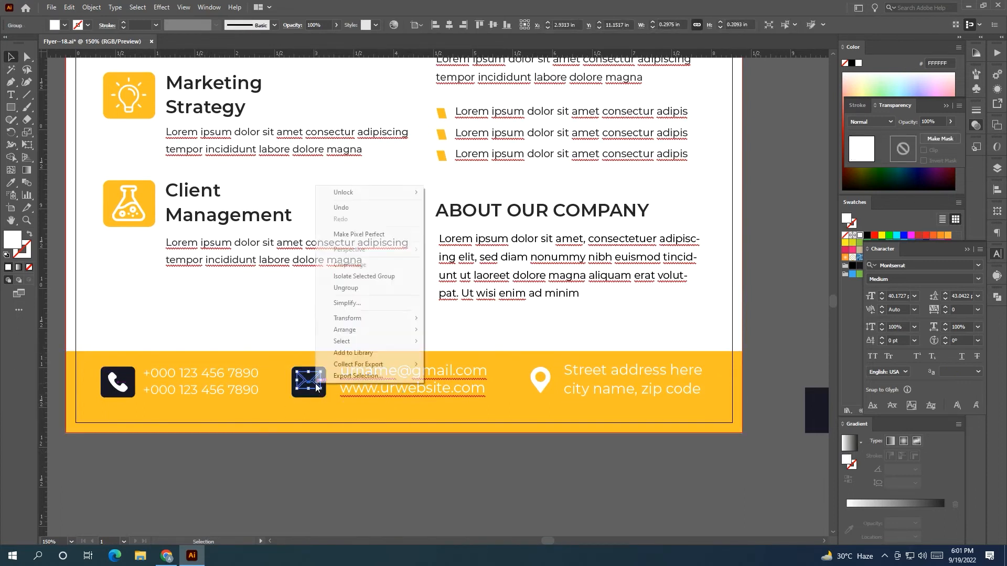
{"action": "left_click", "coordinate": [457, 329]}
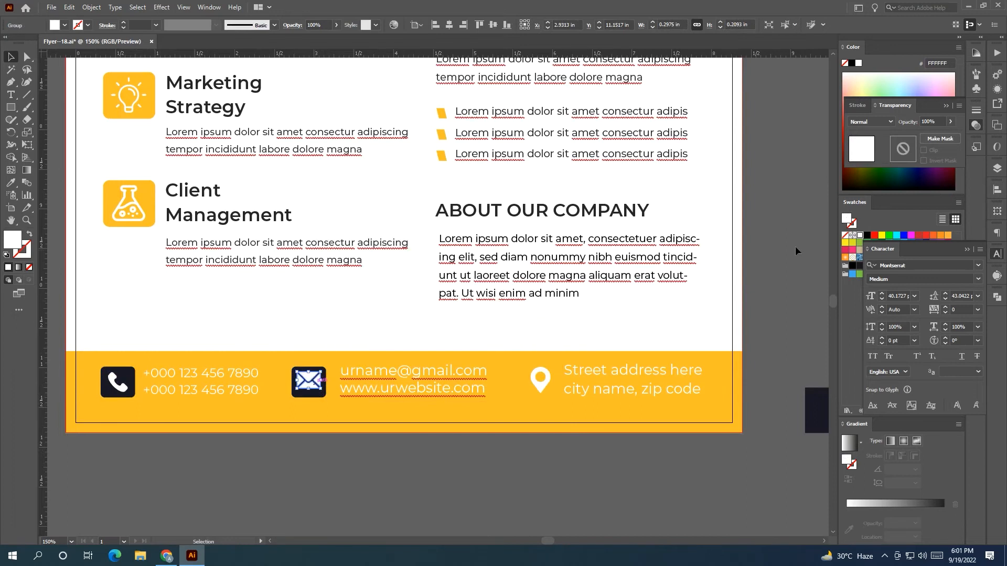
{"action": "left_click", "coordinate": [582, 439]}
- Duplicate the navy tile onto the location pin icon and bring the pin in front of it
{"action": "left_click", "coordinate": [302, 400]}
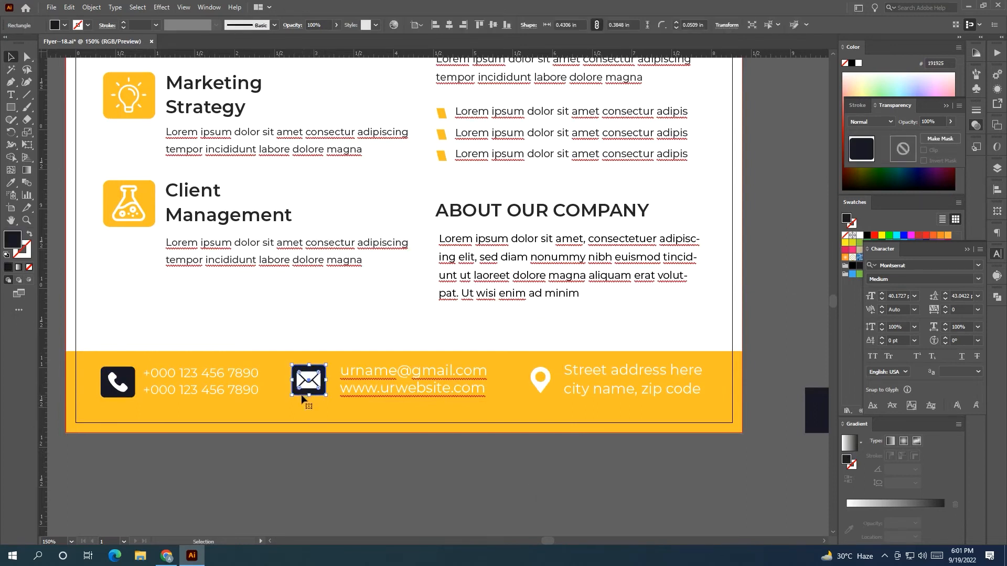
{"action": "left_click", "coordinate": [285, 433]}
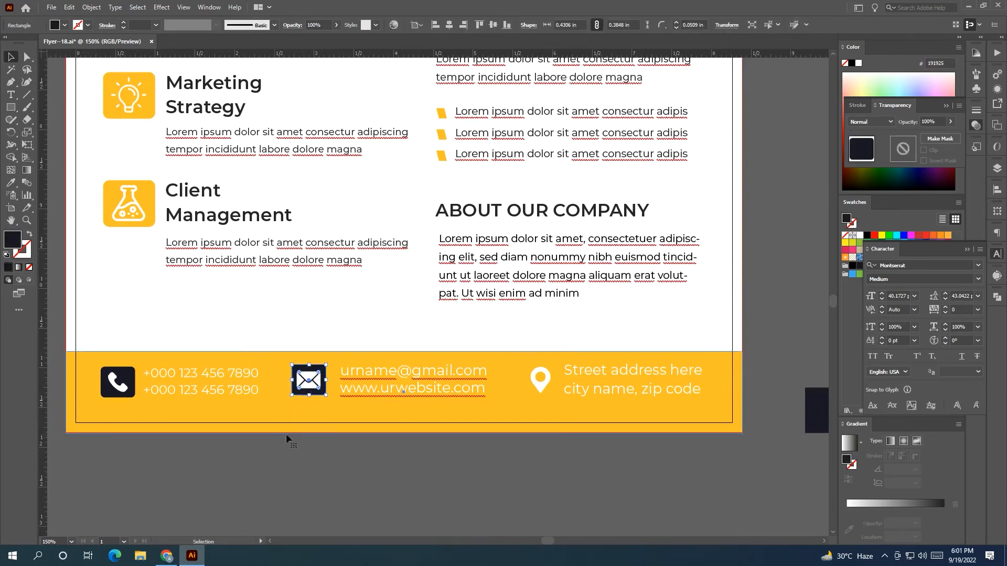
{"action": "left_click_drag", "start_coordinate": [285, 433], "coordinate": [244, 445]}
{"action": "left_click_drag", "start_coordinate": [273, 401], "coordinate": [496, 414]}
{"action": "key", "text": "ctrl+z"}
{"action": "left_click_drag", "start_coordinate": [498, 455], "coordinate": [477, 349]}
{"action": "left_click", "coordinate": [458, 386], "text": "shift"}
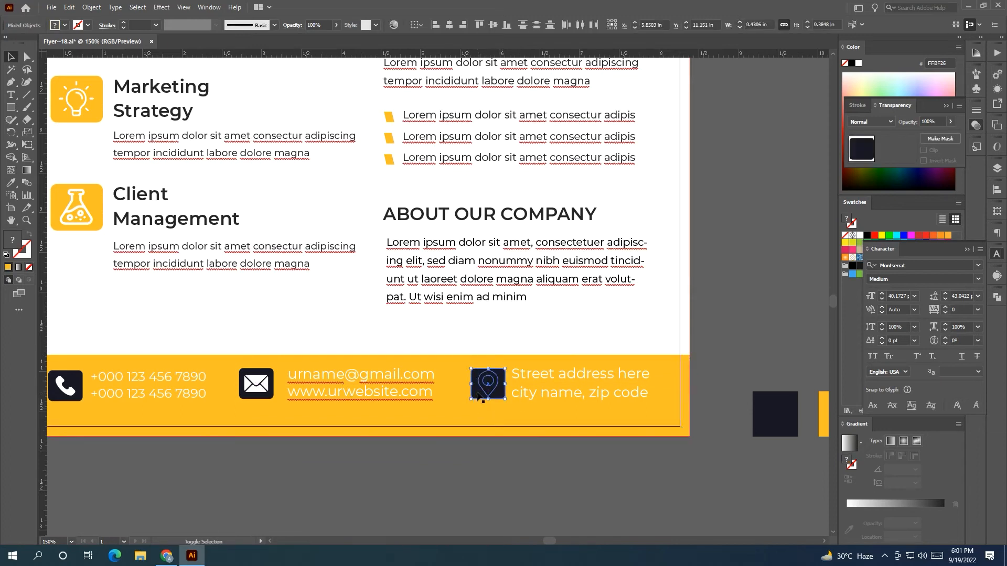
{"action": "right_click", "coordinate": [477, 401]}
{"action": "mouse_move", "coordinate": [568, 345]}
{"action": "left_click", "coordinate": [648, 339]}
- Shrink the location pin slightly so it sits inside its navy tile
{"action": "left_click", "coordinate": [605, 493]}
{"action": "left_click", "coordinate": [497, 384]}
{"action": "left_click_drag", "start_coordinate": [498, 384], "coordinate": [496, 386]}
- Recolor the three footer contact texts with the navy sampled from the color square, and delete both color squares beside the page
{"action": "left_click", "coordinate": [568, 391]}
{"action": "left_click", "coordinate": [388, 397], "text": "shift"}
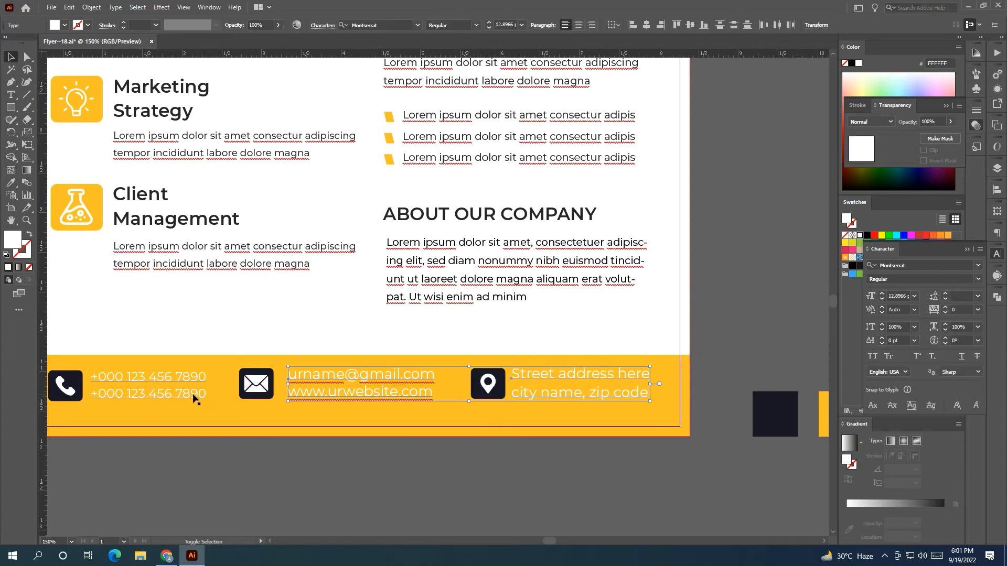
{"action": "left_click", "coordinate": [193, 396], "text": "shift"}
{"action": "scroll", "coordinate": [200, 395], "scroll_direction": "down", "scroll_amount": 2}
{"action": "key", "text": "i"}
{"action": "left_click", "coordinate": [456, 402]}
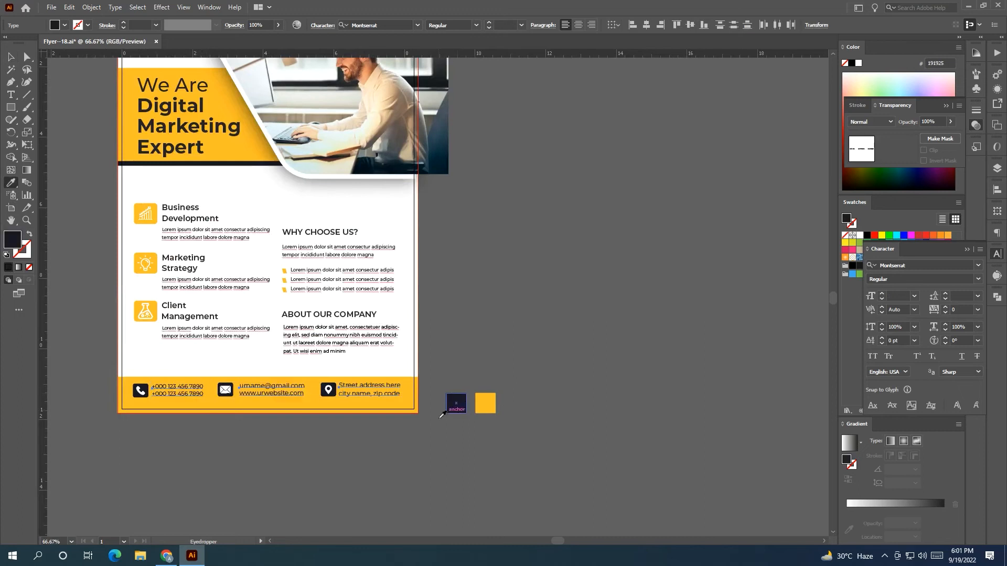
{"action": "left_click", "coordinate": [10, 56]}
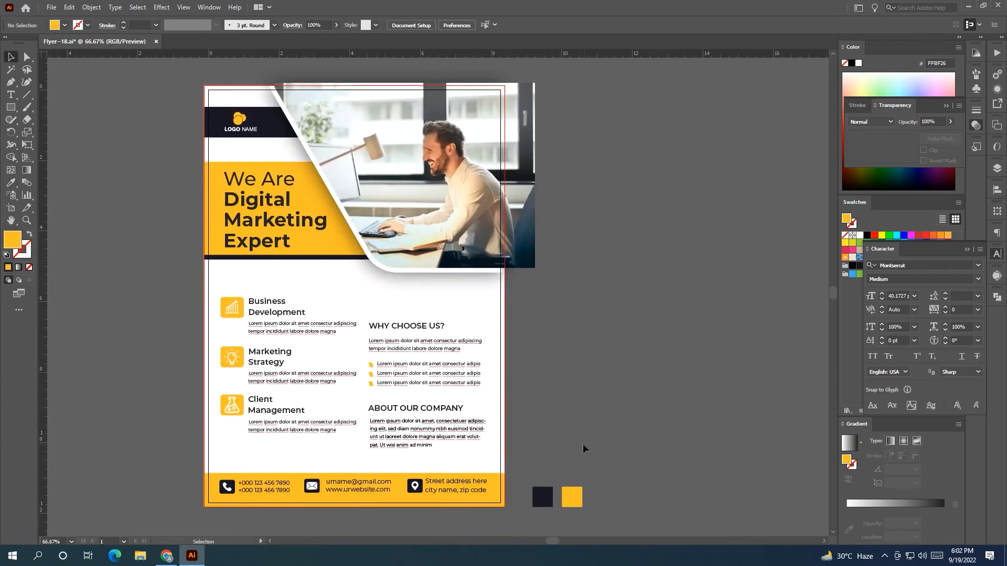
{"action": "key", "text": "Delete"}
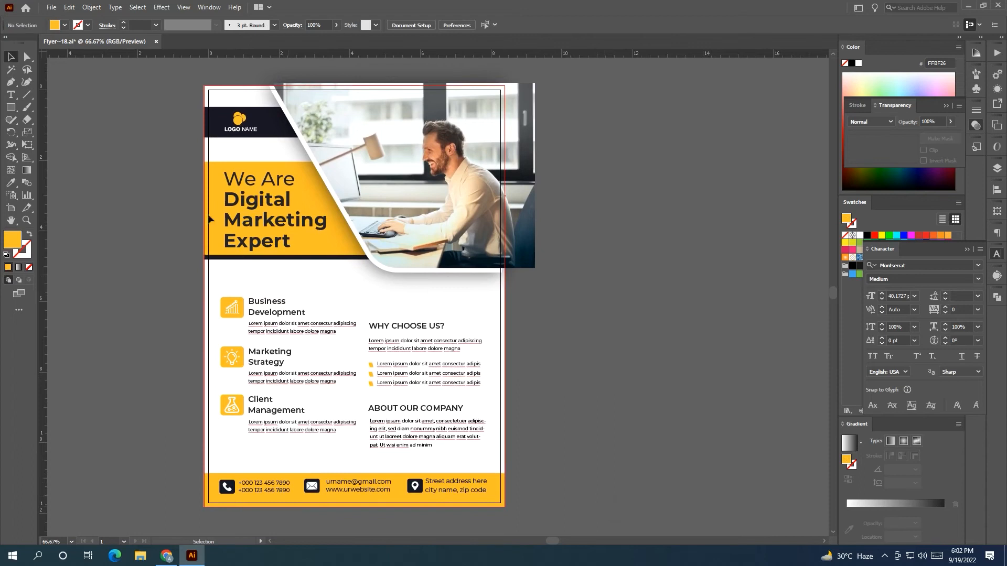
- Add the heading text "OUR SERIVICES" between the navy strip and the Business Development entry
{"action": "left_click", "coordinate": [11, 95]}
{"action": "scroll", "coordinate": [225, 314], "scroll_direction": "up", "scroll_amount": 1}
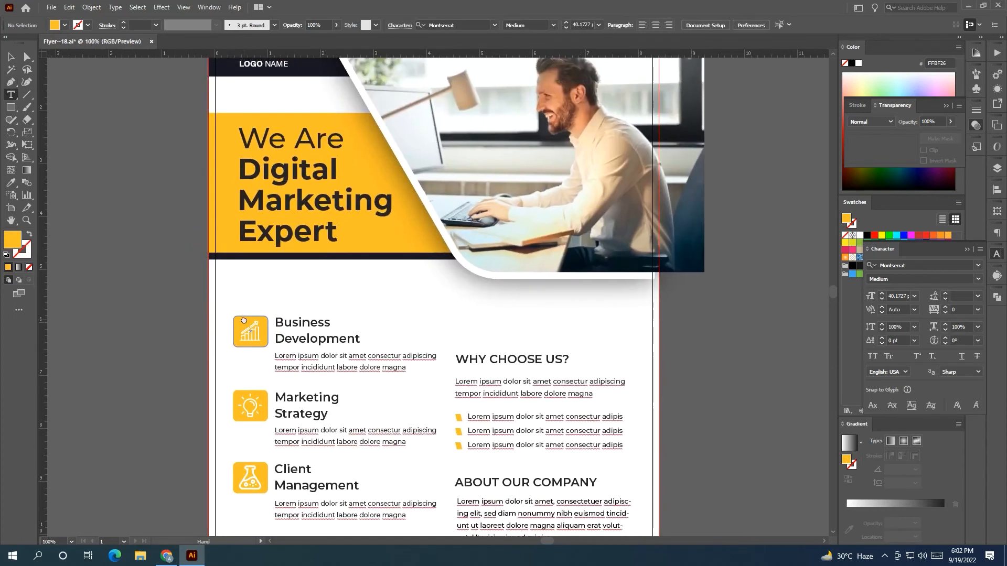
{"action": "left_click", "coordinate": [231, 291]}
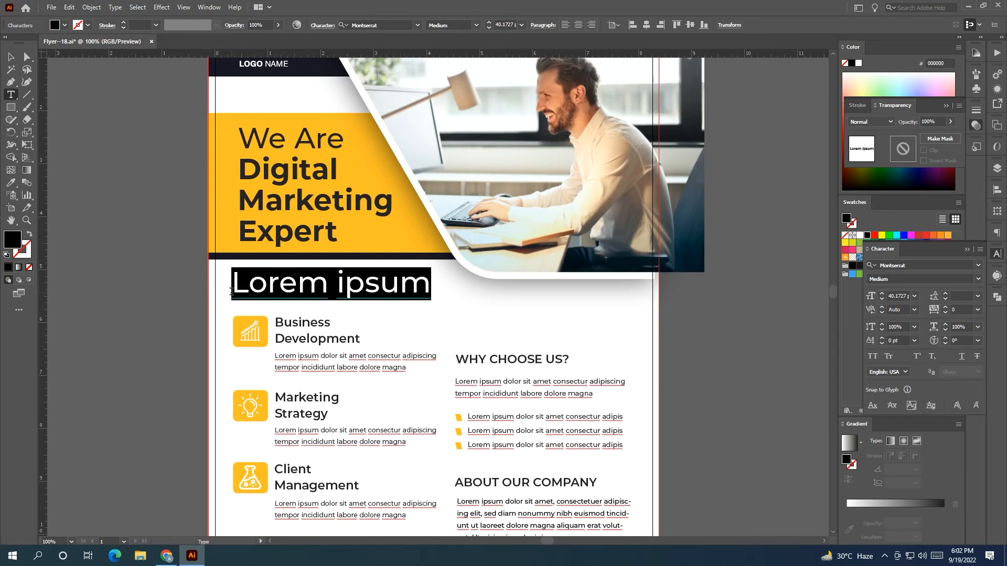
{"action": "type", "text": "O"}
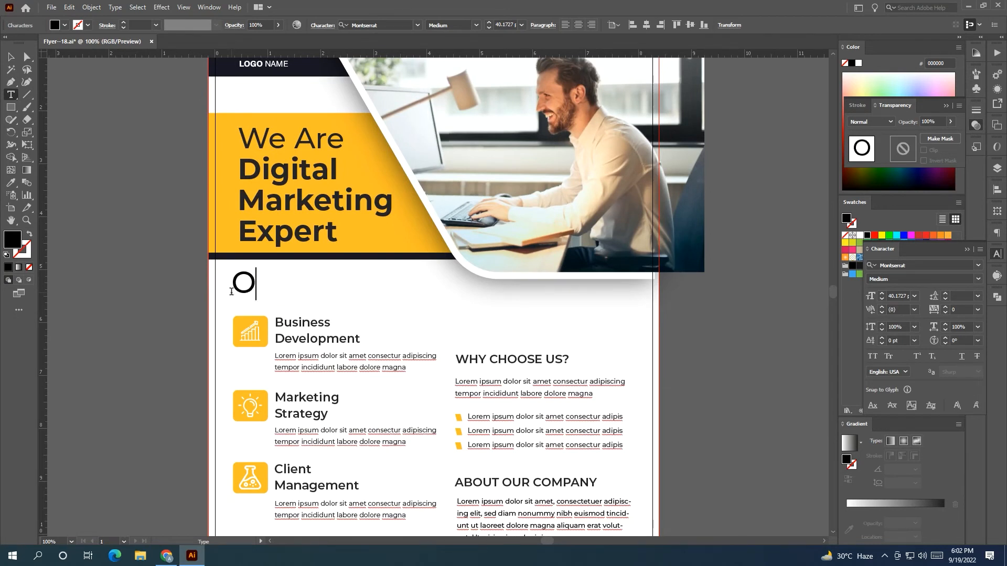
{"action": "type", "text": "UR"}
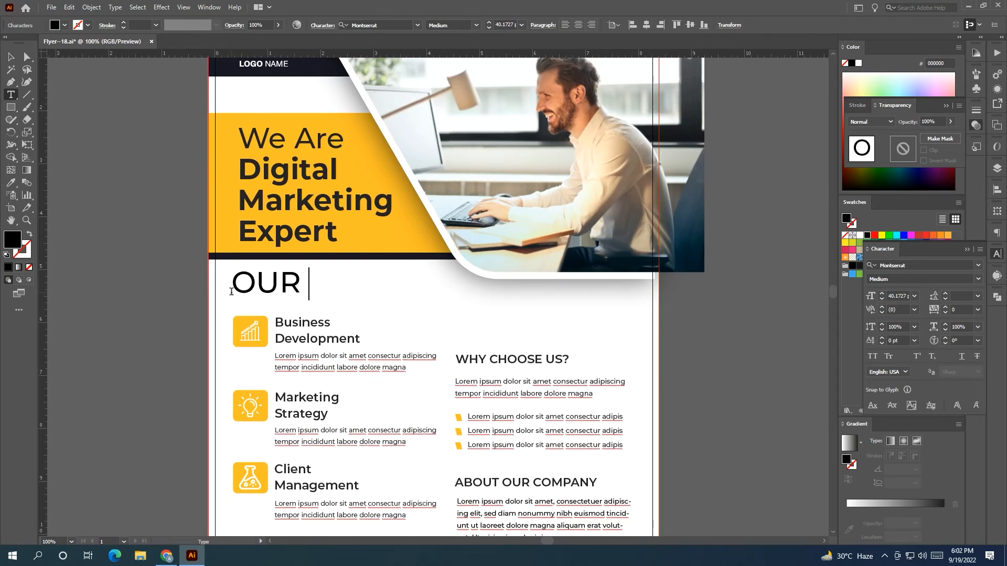
{"action": "type", "text": " SERIVICES"}
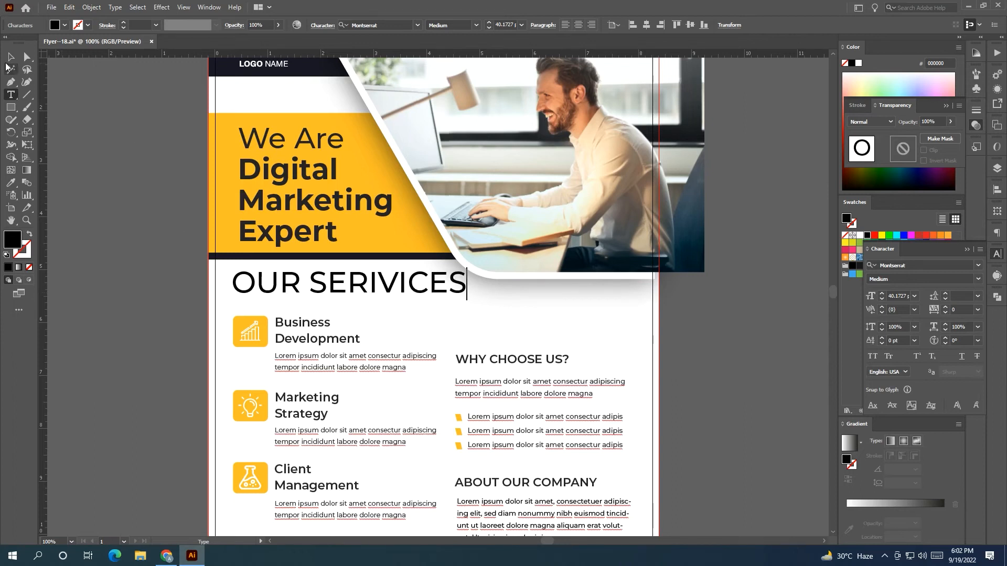
{"action": "left_click", "coordinate": [12, 58]}
- Apply the headline's bold dark text style to the services heading by sampling the word "Marketing"
{"action": "left_click", "coordinate": [10, 183]}
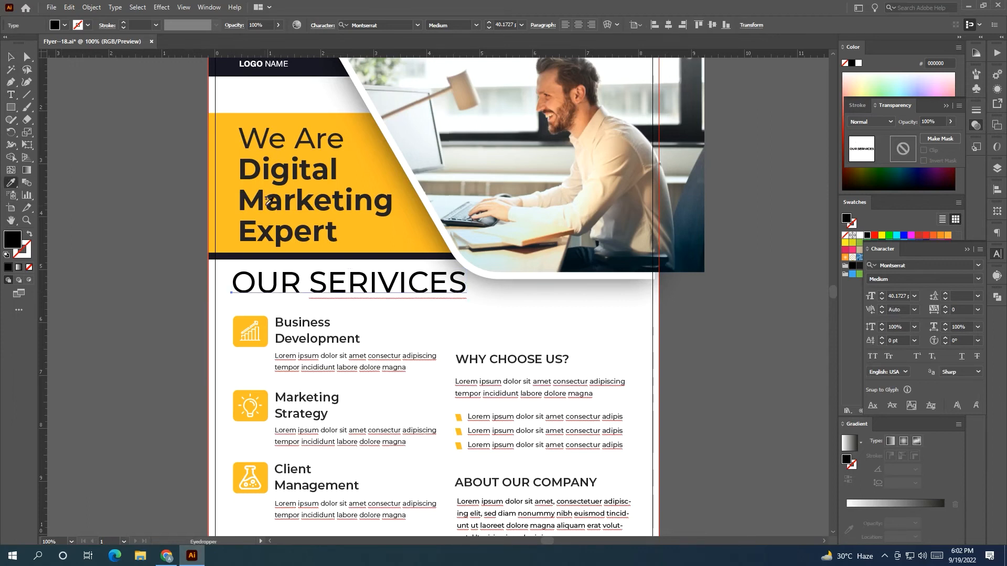
{"action": "left_click", "coordinate": [296, 207]}
{"action": "left_click", "coordinate": [11, 57]}
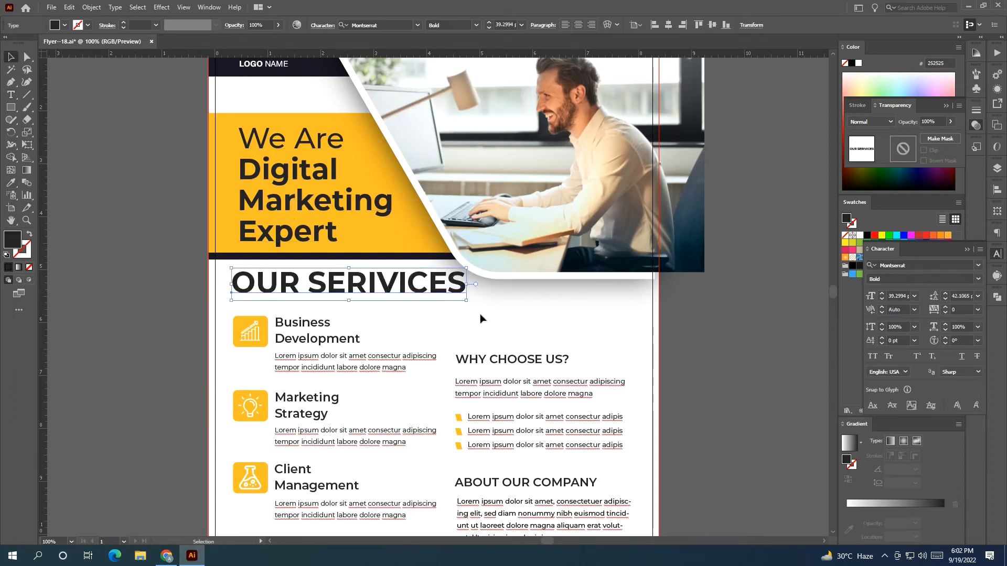
- Scale the services heading down to about 28 pt above the services list
{"action": "left_click_drag", "start_coordinate": [467, 284], "coordinate": [356, 300]}
{"action": "key", "text": "ctrl+minus"}
{"action": "mouse_move", "coordinate": [354, 263]}
{"action": "left_mouse_down"}
{"action": "mouse_move", "coordinate": [386, 263]}
{"action": "mouse_move", "coordinate": [370, 263]}
{"action": "left_mouse_up"}
{"action": "left_click", "coordinate": [176, 332]}
- Move the three service entries with their icons down, and lower the services heading slightly to space it from the navy strip
{"action": "left_click_drag", "start_coordinate": [342, 383], "coordinate": [399, 414]}
{"action": "left_click", "coordinate": [317, 318]}
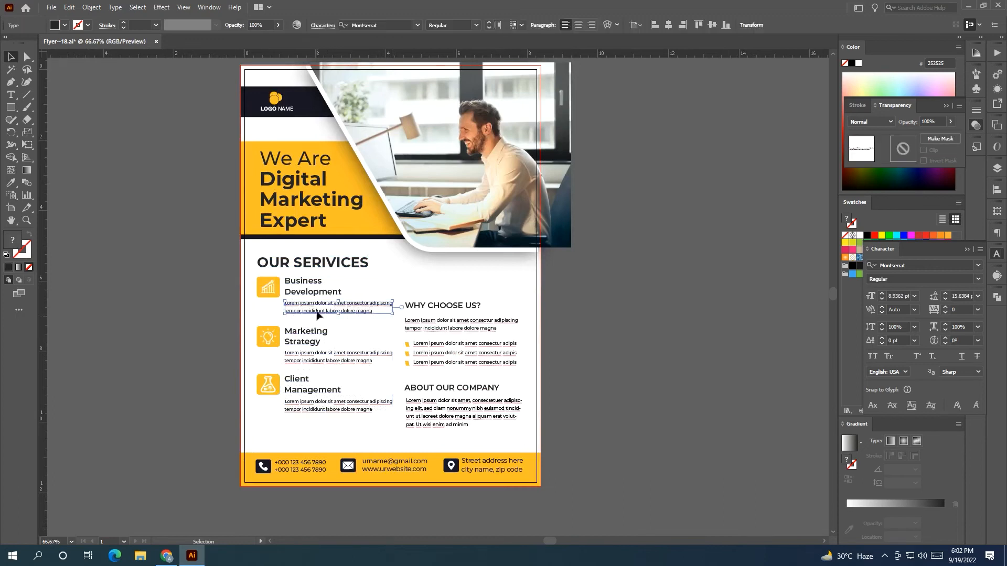
{"action": "left_click_drag", "start_coordinate": [241, 276], "coordinate": [397, 417]}
{"action": "left_click_drag", "start_coordinate": [275, 288], "coordinate": [276, 302]}
{"action": "left_click_drag", "start_coordinate": [314, 263], "coordinate": [313, 270]}
- Recolor the services heading with the yellow sampled from the headline band
{"action": "left_click", "coordinate": [13, 183]}
{"action": "left_click_drag", "start_coordinate": [275, 232], "coordinate": [214, 260]}
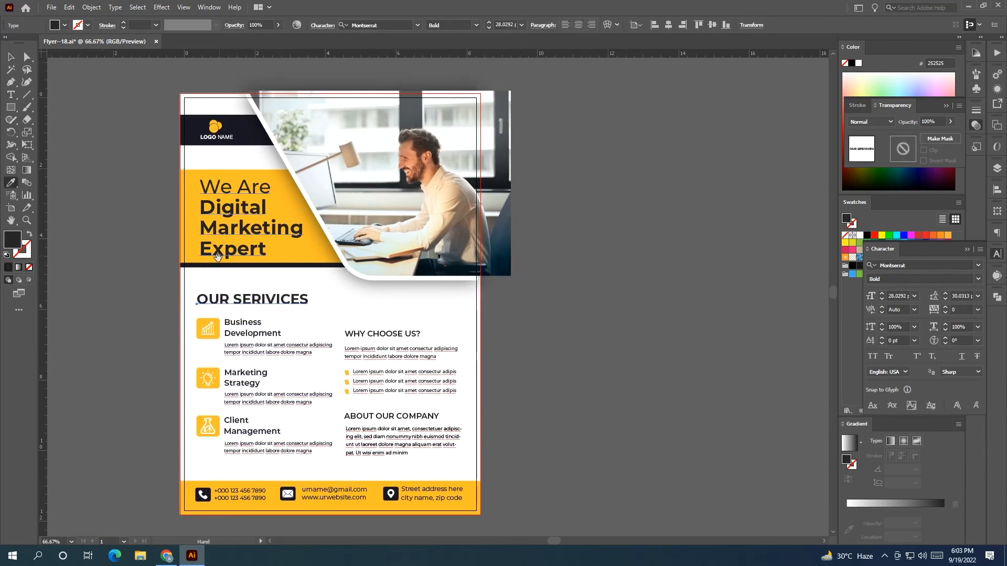
{"action": "left_click", "coordinate": [305, 254]}
{"action": "left_click", "coordinate": [10, 56]}
{"action": "left_click", "coordinate": [129, 243]}
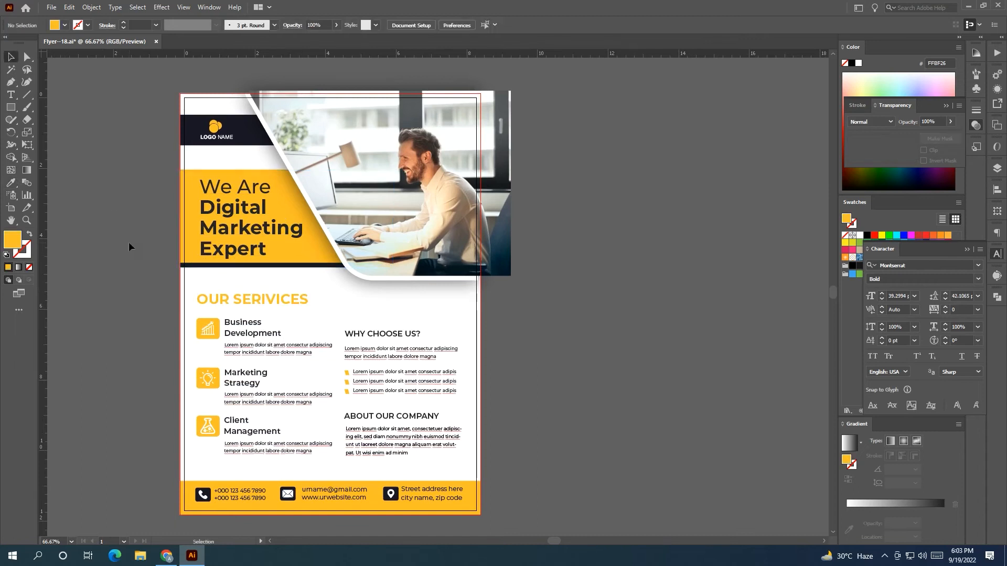
- Shrink the white phone icon inside its dark footer tile to about 0.22 in wide, keeping it centred
{"action": "scroll", "coordinate": [130, 239], "scroll_direction": "down", "scroll_amount": 1}
{"action": "left_click_drag", "start_coordinate": [130, 236], "coordinate": [135, 255]}
{"action": "left_click_drag", "start_coordinate": [176, 370], "coordinate": [153, 332]}
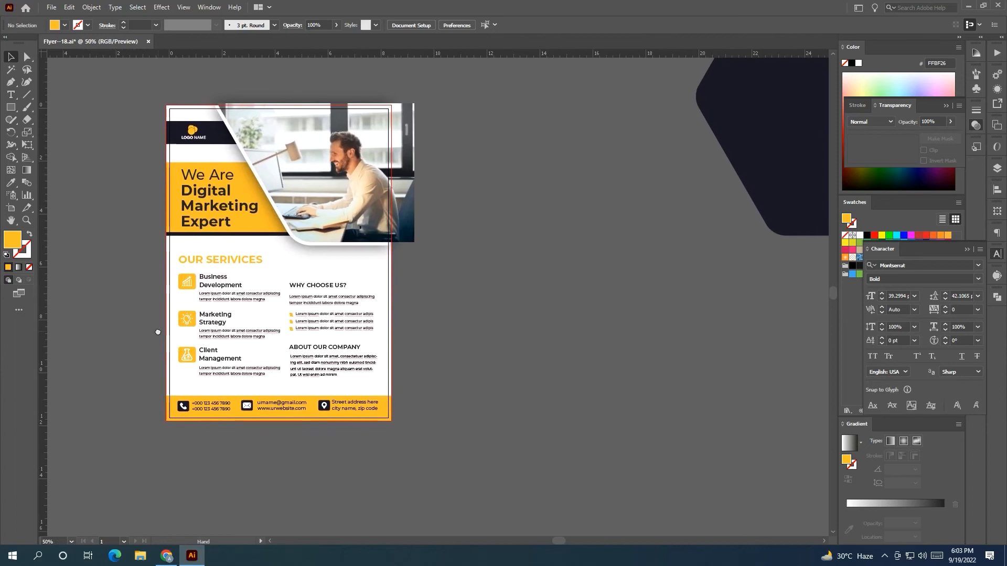
{"action": "scroll", "coordinate": [193, 449], "scroll_direction": "up", "scroll_amount": 2}
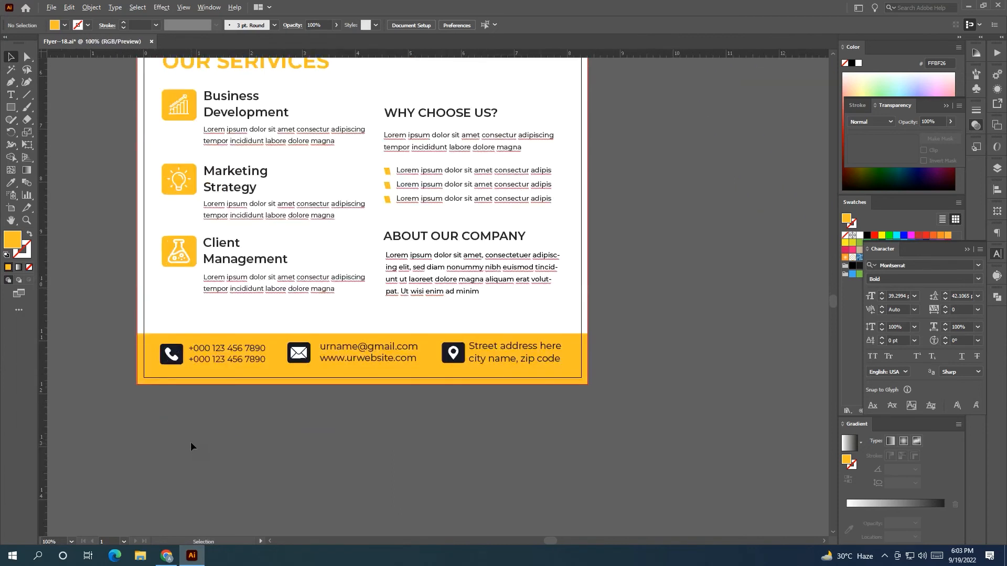
{"action": "left_click", "coordinate": [171, 356]}
{"action": "scroll", "coordinate": [171, 356], "scroll_direction": "up", "scroll_amount": 5}
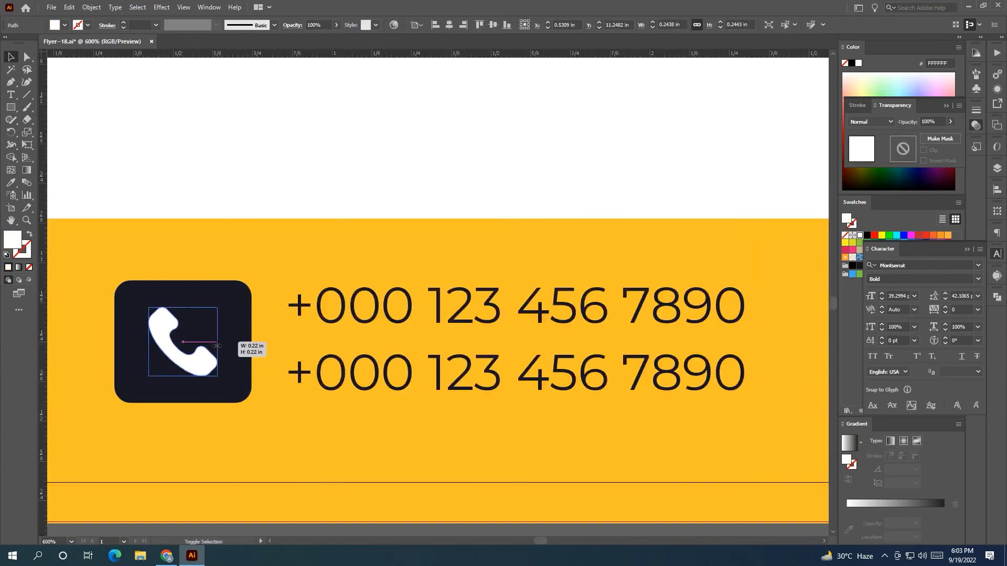
{"action": "left_click", "coordinate": [247, 341]}
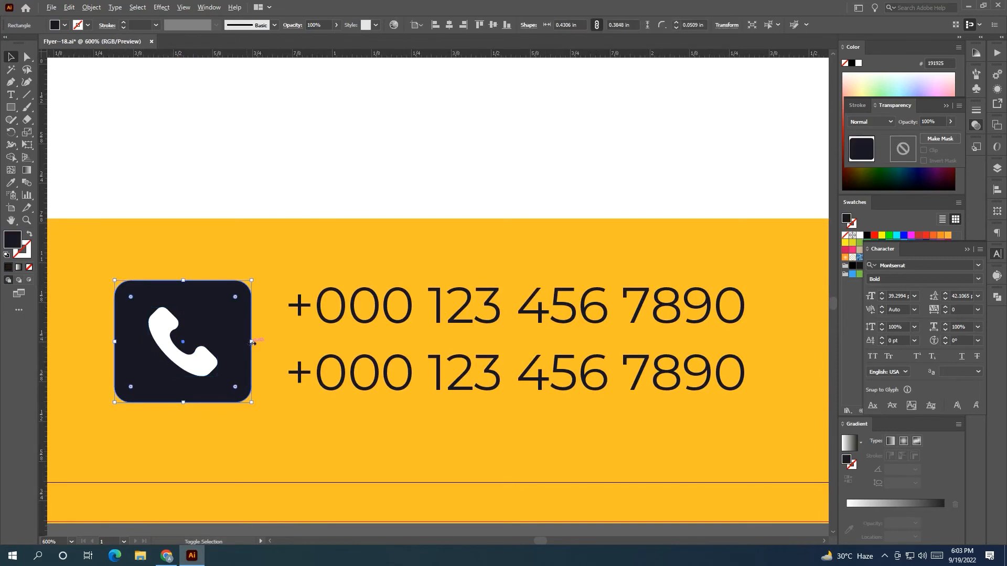
{"action": "left_click_drag", "start_coordinate": [263, 289], "coordinate": [273, 285]}
{"action": "scroll", "coordinate": [301, 303], "scroll_direction": "down", "scroll_amount": 4}
{"action": "left_click", "coordinate": [329, 417]}
{"action": "key", "text": "ctrl+z"}
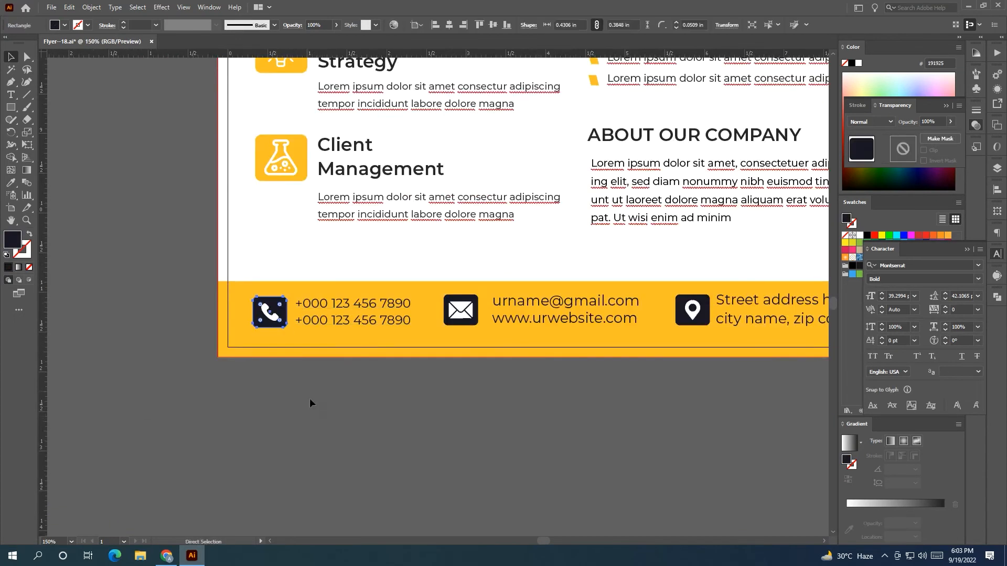
{"action": "left_click", "coordinate": [309, 398]}
- Shrink the white envelope icon inside its dark footer tile to about 0.25 in wide, keeping it centred
{"action": "left_click_drag", "start_coordinate": [382, 404], "coordinate": [232, 403]}
{"action": "left_click", "coordinate": [317, 311]}
{"action": "scroll", "coordinate": [319, 313], "scroll_direction": "up", "scroll_amount": 4}
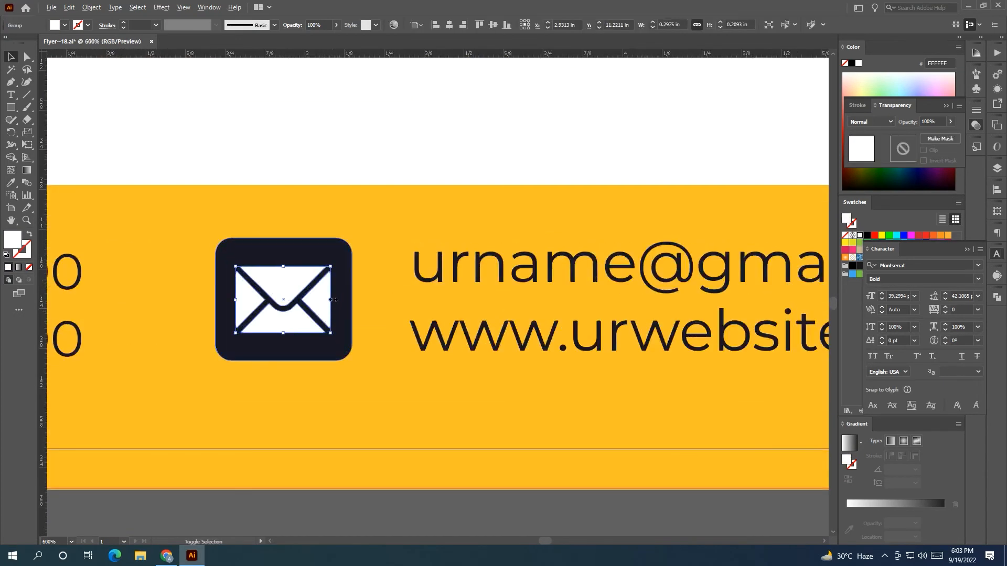
{"action": "left_click_drag", "start_coordinate": [325, 303], "coordinate": [327, 303]}
- Set the footer's phone, e-mail/website and address texts to the Montserrat Medium weight
{"action": "scroll", "coordinate": [367, 326], "scroll_direction": "down", "scroll_amount": 4}
{"action": "left_click_drag", "start_coordinate": [585, 415], "coordinate": [394, 424]}
{"action": "left_click", "coordinate": [395, 424]}
{"action": "scroll", "coordinate": [384, 346], "scroll_direction": "up", "scroll_amount": 3}
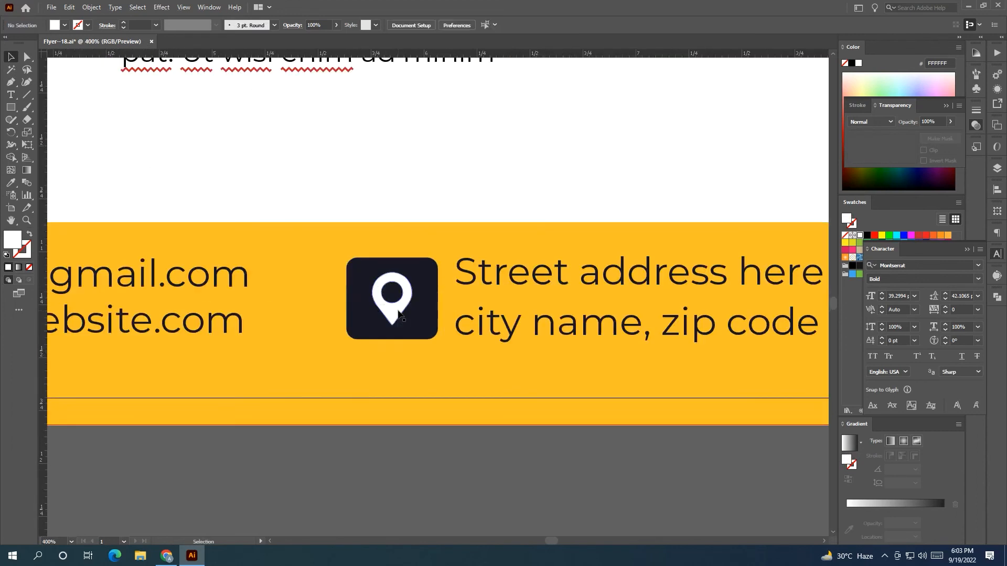
{"action": "scroll", "coordinate": [418, 339], "scroll_direction": "down", "scroll_amount": 3}
{"action": "left_click", "coordinate": [439, 337]}
{"action": "left_click", "coordinate": [306, 336], "text": "shift"}
{"action": "left_click", "coordinate": [118, 338], "text": "shift"}
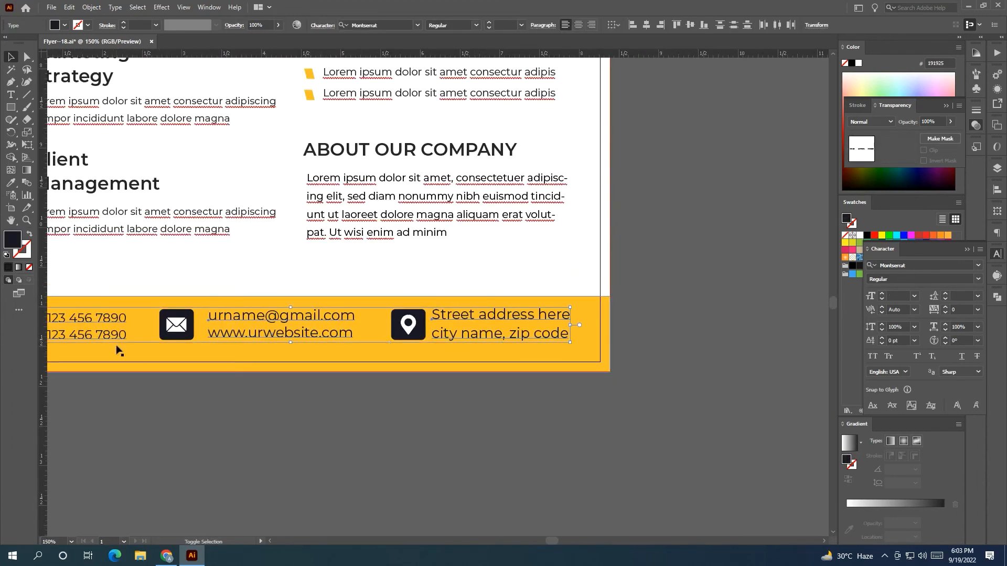
{"action": "left_click", "coordinate": [418, 26]}
{"action": "left_click", "coordinate": [475, 27]}
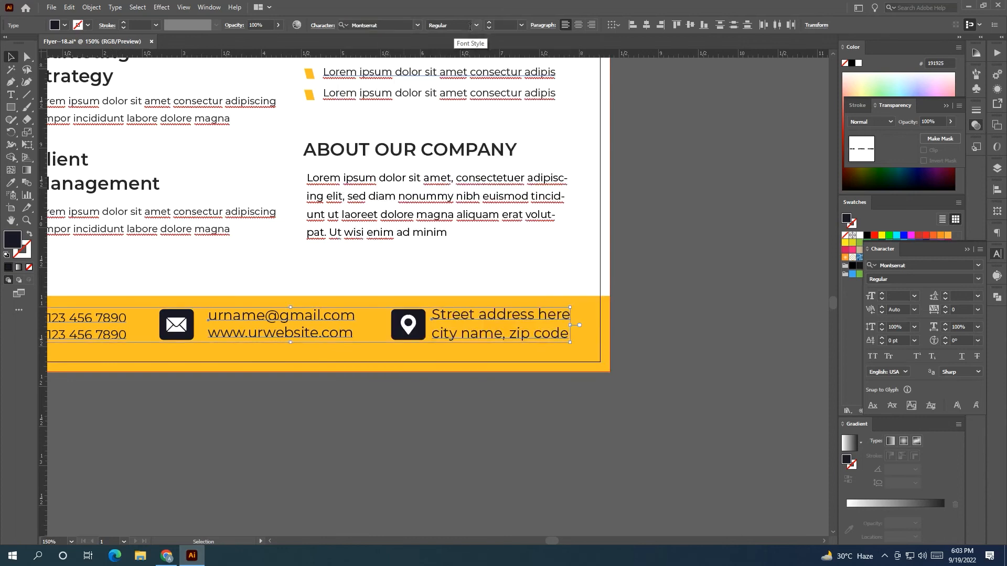
{"action": "left_click", "coordinate": [476, 27]}
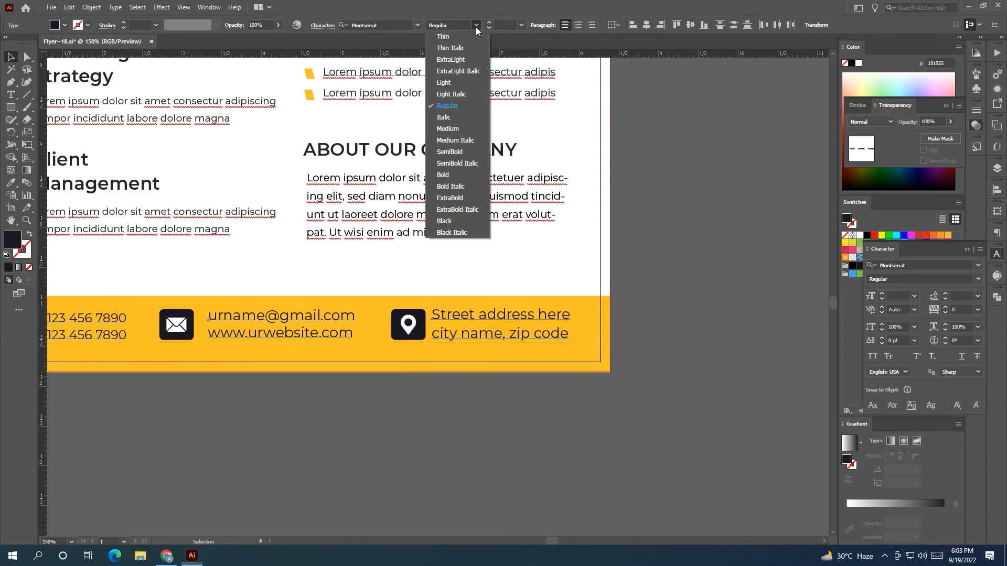
{"action": "left_click", "coordinate": [450, 129]}
{"action": "key", "text": "ctrl+1"}
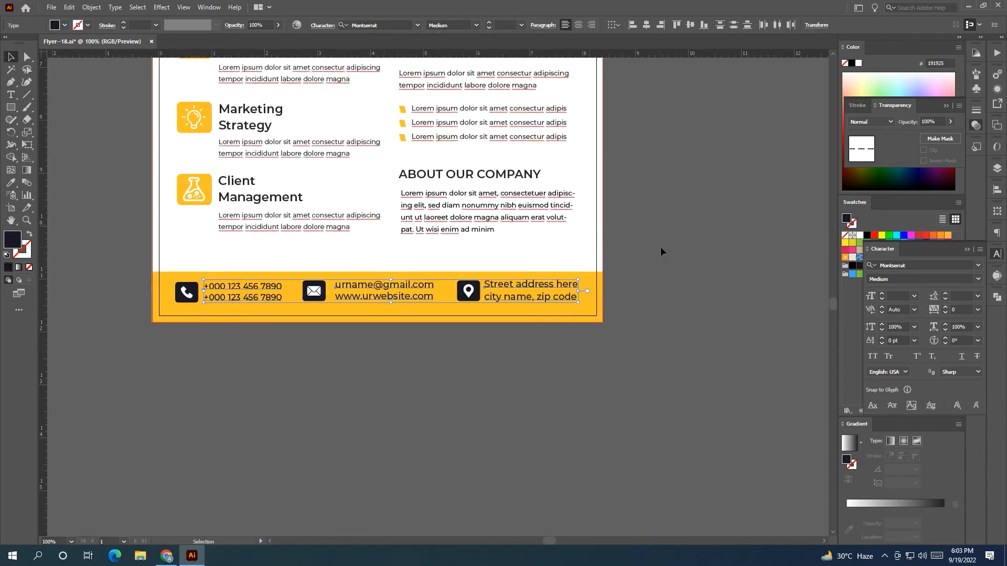
{"action": "left_click", "coordinate": [659, 246]}
- Try to recolor the three white footer icons with the yellow sampled from the footer band, and undo it
{"action": "left_click", "coordinate": [304, 340]}
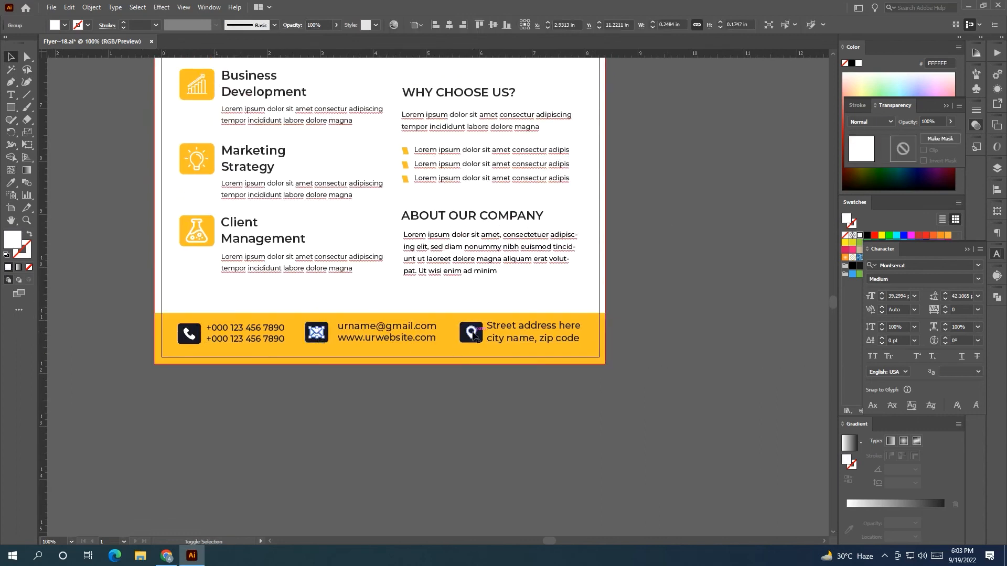
{"action": "left_click", "coordinate": [11, 184]}
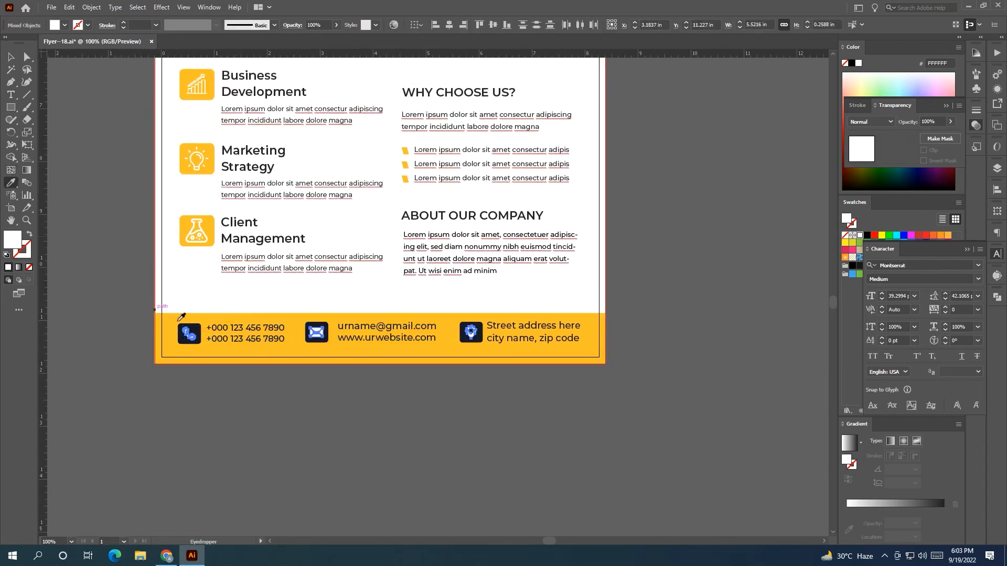
{"action": "left_click", "coordinate": [178, 320]}
{"action": "left_click", "coordinate": [10, 57]}
{"action": "left_click", "coordinate": [106, 171]}
{"action": "scroll", "coordinate": [106, 171], "scroll_direction": "down", "scroll_amount": 2}
{"action": "left_click_drag", "start_coordinate": [106, 171], "coordinate": [162, 333]}
{"action": "key", "text": "ctrl+z"}
{"action": "left_click", "coordinate": [166, 334]}
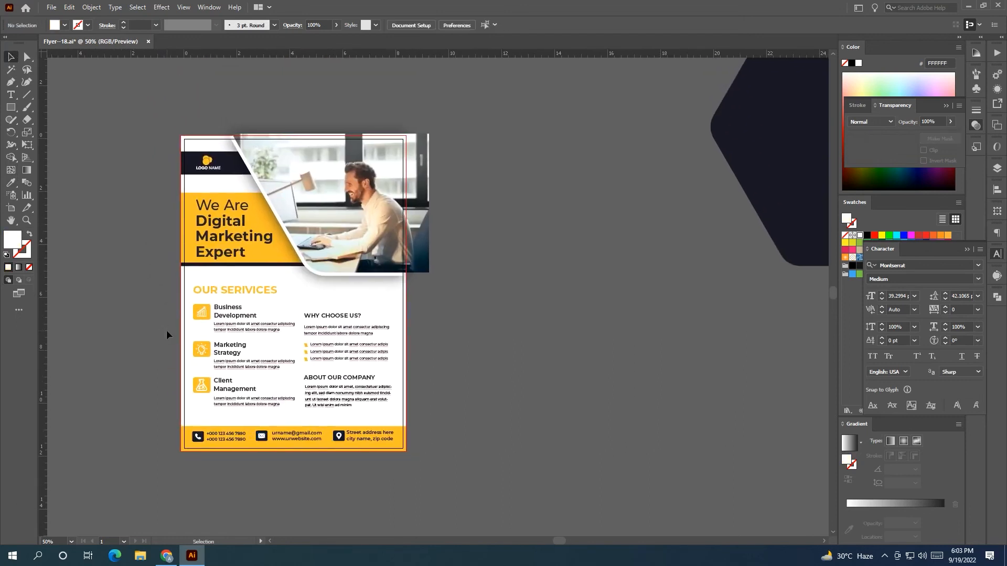
- Nudge the office photo very slightly within its frame
{"action": "scroll", "coordinate": [159, 341], "scroll_direction": "up", "scroll_amount": 1}
{"action": "left_click_drag", "start_coordinate": [162, 340], "coordinate": [130, 339]}
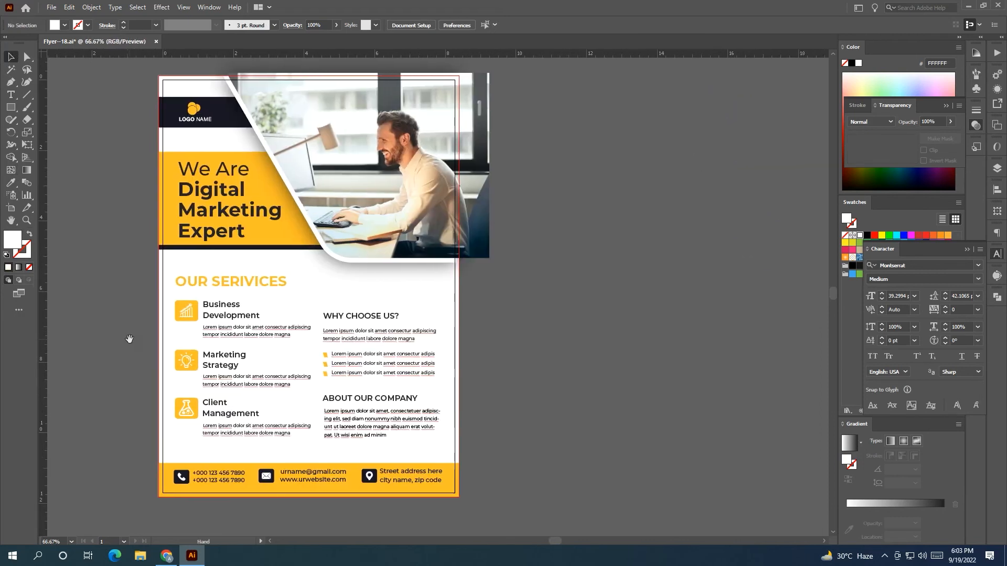
{"action": "double_click", "coordinate": [369, 189]}
{"action": "left_click_drag", "start_coordinate": [369, 185], "coordinate": [367, 184]}
{"action": "left_click", "coordinate": [593, 307]}
{"action": "left_click", "coordinate": [573, 66]}
{"action": "left_click_drag", "start_coordinate": [561, 280], "coordinate": [592, 255]}
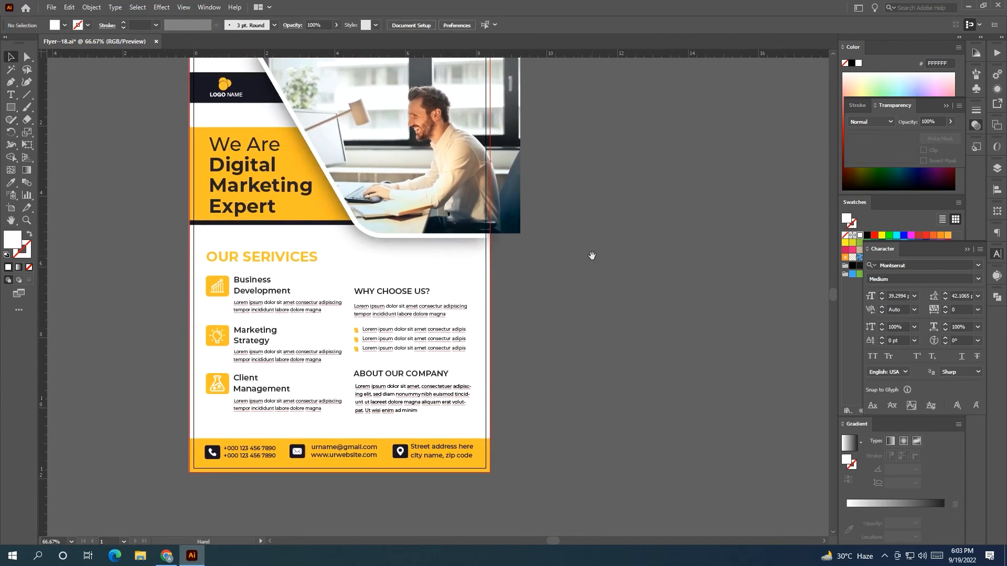
- Try to enlarge only the "WHY CHOOSE US?" block with its bullet list, and undo the scaling
{"action": "left_click_drag", "start_coordinate": [367, 296], "coordinate": [475, 351]}
{"action": "left_click", "coordinate": [544, 353]}
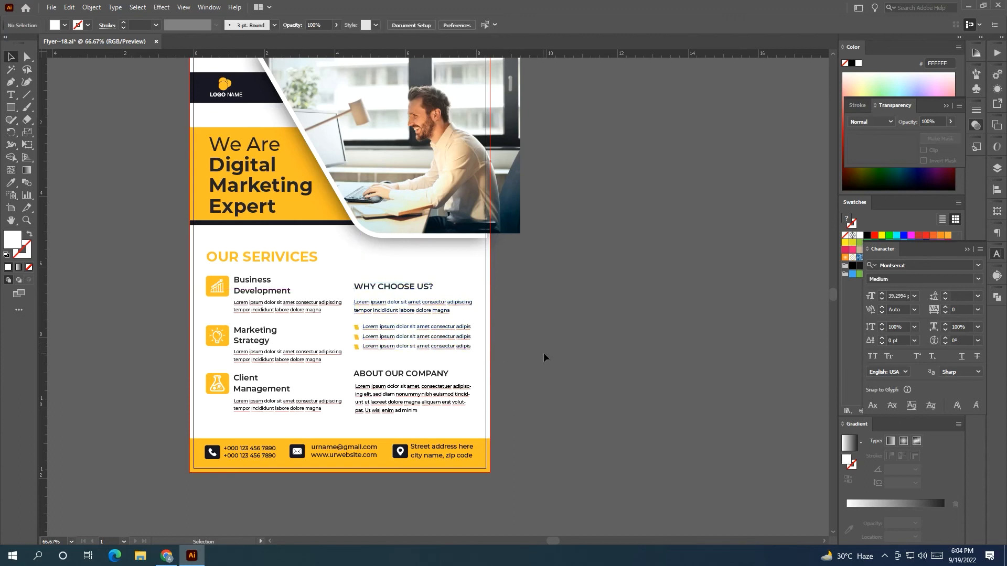
{"action": "left_click_drag", "start_coordinate": [536, 348], "coordinate": [553, 362]}
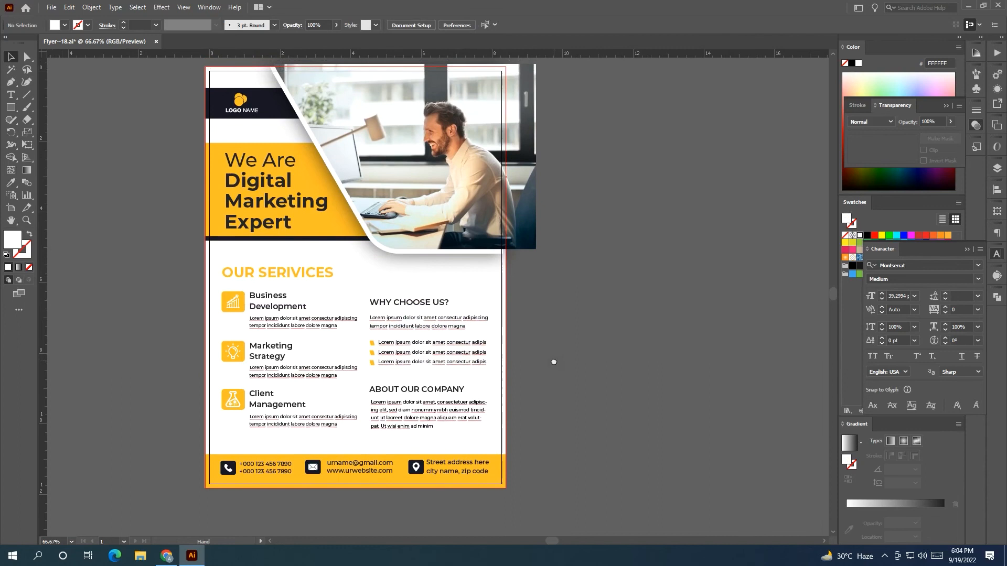
{"action": "key", "text": "ctrl+z"}
- Scale up the "WHY CHOOSE US?" and "ABOUT OUR COMPANY" blocks together slightly, extending them up and toward the right margin
{"action": "left_click_drag", "start_coordinate": [497, 443], "coordinate": [368, 295]}
{"action": "left_click_drag", "start_coordinate": [489, 298], "coordinate": [494, 289]}
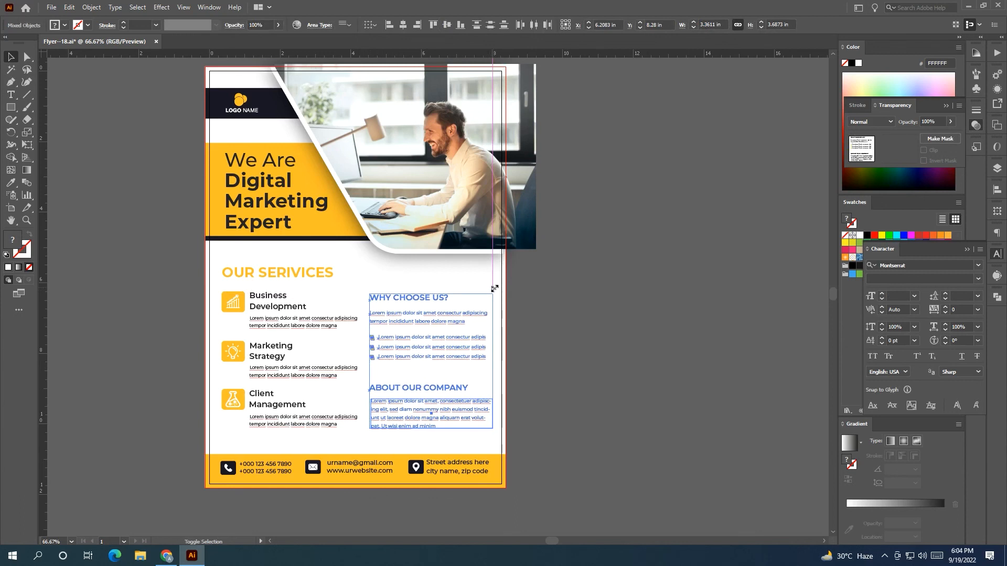
{"action": "left_click", "coordinate": [572, 316]}
- Try to move the large navy hexagon beside the artboard onto the flyer's photo, and undo the move
{"action": "scroll", "coordinate": [572, 321], "scroll_direction": "up", "scroll_amount": 1}
{"action": "scroll", "coordinate": [548, 314], "scroll_direction": "down", "scroll_amount": 1}
{"action": "left_click_drag", "start_coordinate": [548, 313], "coordinate": [461, 305]}
{"action": "left_click_drag", "start_coordinate": [778, 173], "coordinate": [473, 137]}
{"action": "key", "text": "ctrl+z"}
{"action": "left_click", "coordinate": [593, 284]}
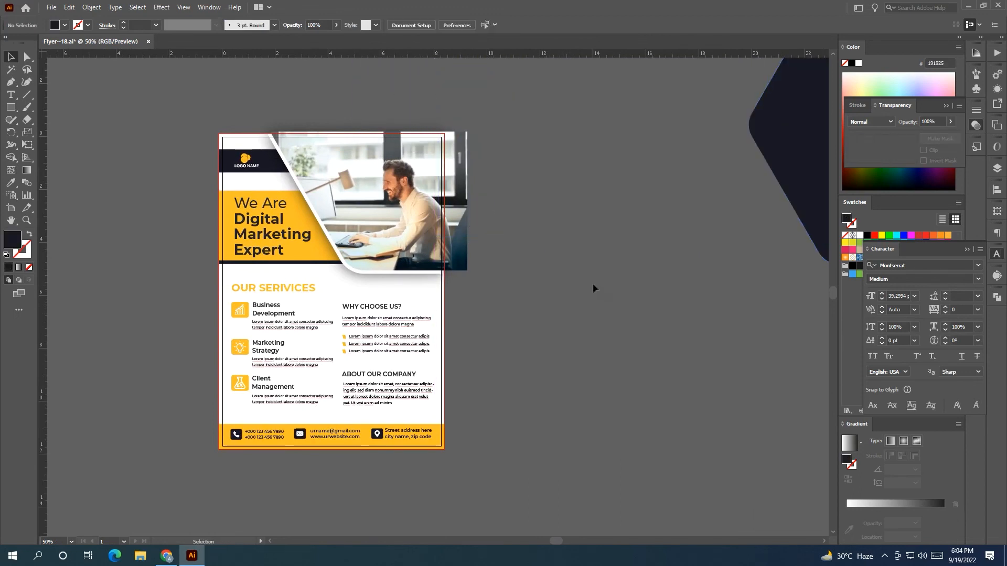
- Move the large navy hexagon closer to the flyer's right side and bring it to the front
{"action": "scroll", "coordinate": [540, 259], "scroll_direction": "up", "scroll_amount": 1}
{"action": "left_click_drag", "start_coordinate": [536, 264], "coordinate": [487, 276]}
{"action": "scroll", "coordinate": [597, 272], "scroll_direction": "down", "scroll_amount": 1}
{"action": "scroll", "coordinate": [596, 272], "scroll_direction": "down", "scroll_amount": 1}
{"action": "left_click_drag", "start_coordinate": [708, 236], "coordinate": [543, 239]}
{"action": "right_click", "coordinate": [543, 239]}
{"action": "mouse_move", "coordinate": [594, 430]}
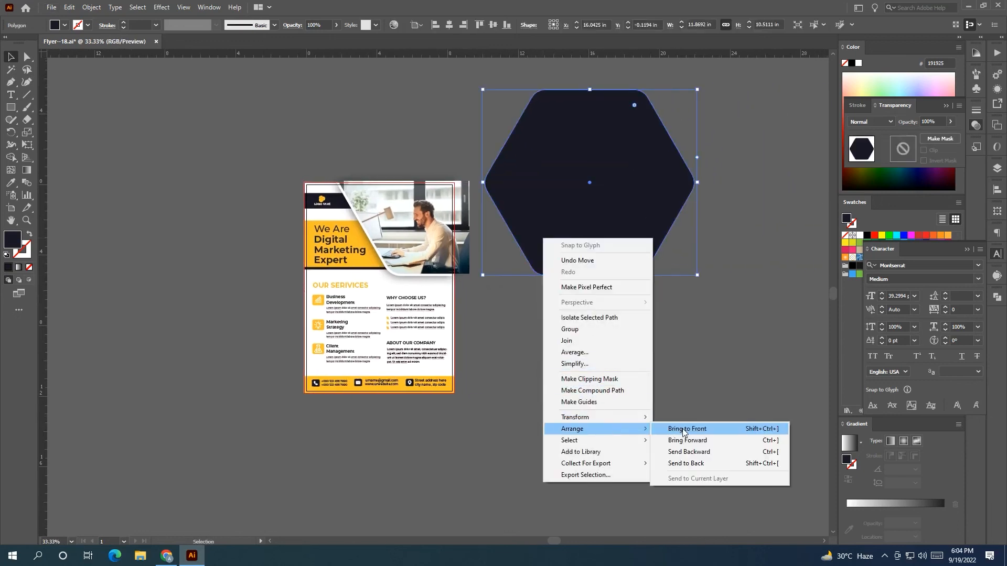
{"action": "left_click", "coordinate": [682, 431]}
- Recolor the hexagon with the yellow sampled from the footer band and place it over the upper part of the office photo
{"action": "left_click", "coordinate": [11, 183]}
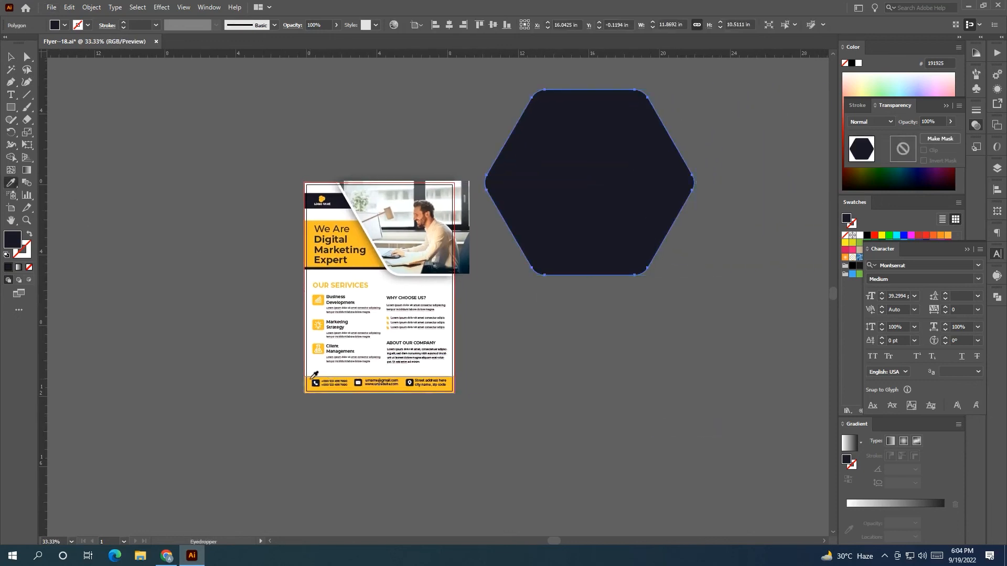
{"action": "left_click", "coordinate": [328, 379]}
{"action": "left_click", "coordinate": [10, 56]}
{"action": "left_click_drag", "start_coordinate": [585, 184], "coordinate": [481, 162]}
{"action": "scroll", "coordinate": [553, 316], "scroll_direction": "up", "scroll_amount": 1}
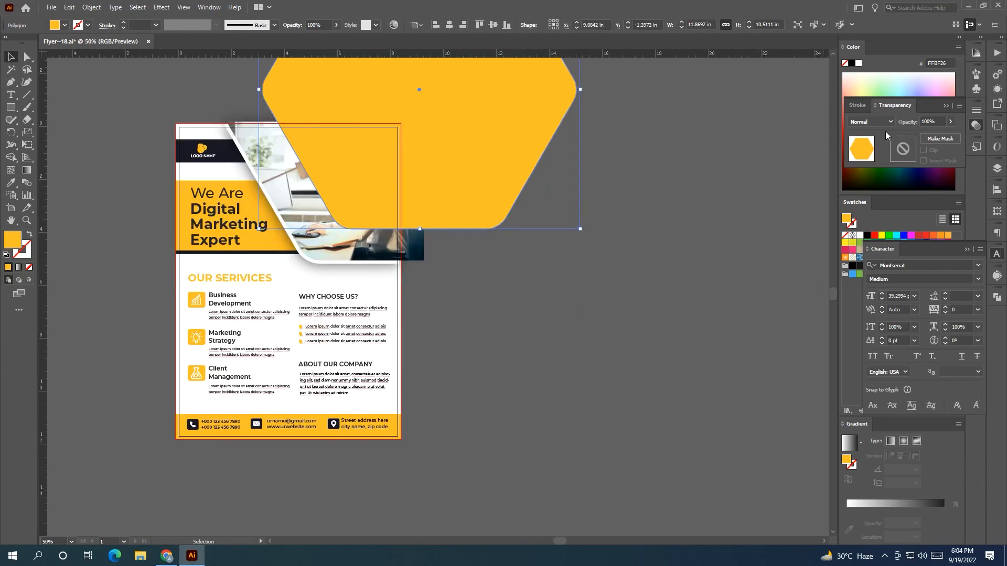
- Set the yellow hexagon's blending mode to Multiply
{"action": "left_click", "coordinate": [874, 121]}
{"action": "left_click", "coordinate": [869, 158]}
{"action": "left_click", "coordinate": [622, 237]}
{"action": "scroll", "coordinate": [613, 262], "scroll_direction": "left", "scroll_amount": 3}
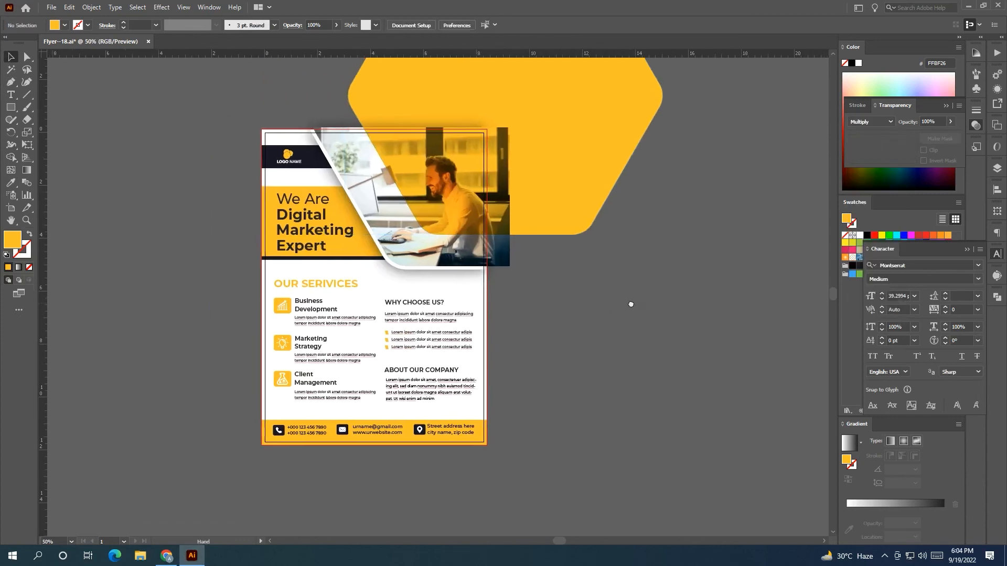
- Draw a rectangle about 8.51 × 11.94 in over the flyer's full bleed area and clip all the artwork to it
{"action": "scroll", "coordinate": [603, 288], "scroll_direction": "up", "scroll_amount": 1}
{"action": "mouse_move", "coordinate": [483, 457]}
{"action": "left_mouse_down"}
{"action": "mouse_move", "coordinate": [288, 288]}
{"action": "mouse_move", "coordinate": [260, 142]}
{"action": "left_mouse_up"}
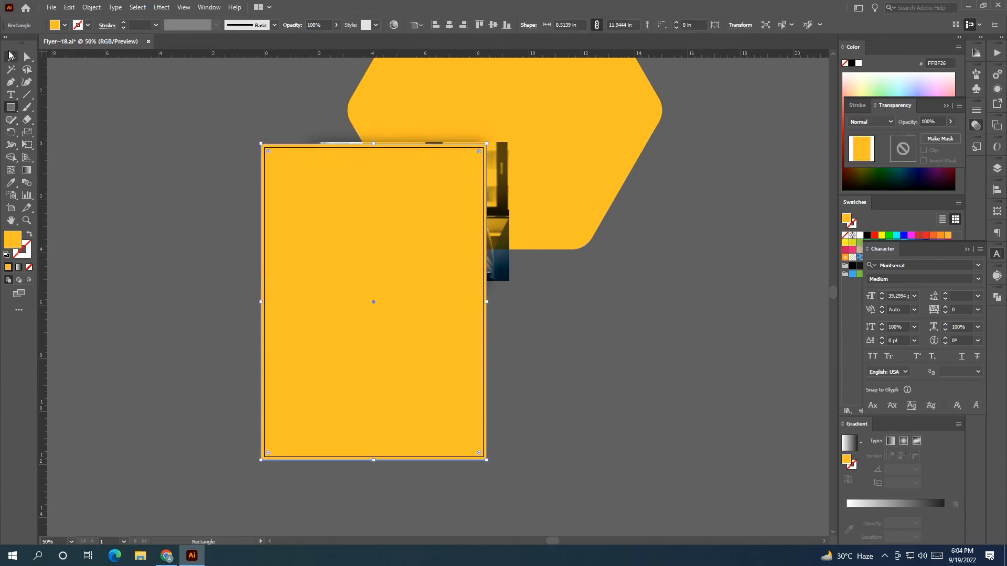
{"action": "left_click", "coordinate": [9, 55]}
{"action": "left_click", "coordinate": [211, 116]}
{"action": "left_click_drag", "start_coordinate": [658, 424], "coordinate": [658, 425]}
{"action": "key", "text": "ctrl+7"}
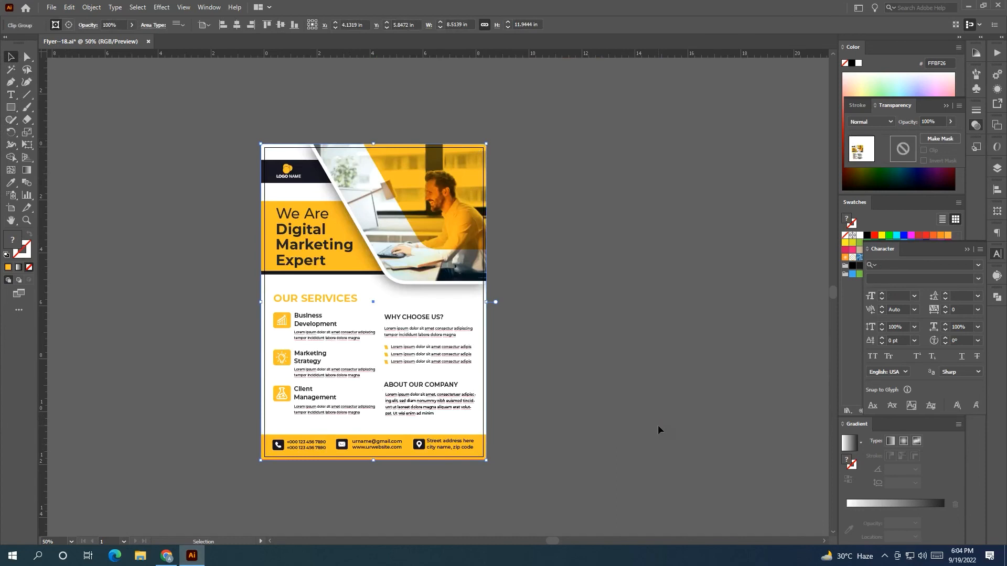
{"action": "left_click", "coordinate": [641, 403]}
- Move the yellow hexagon inside the clip group up and right so it tints only the photo's upper-right corner
{"action": "double_click", "coordinate": [442, 212]}
{"action": "left_click_drag", "start_coordinate": [442, 213], "coordinate": [463, 163]}
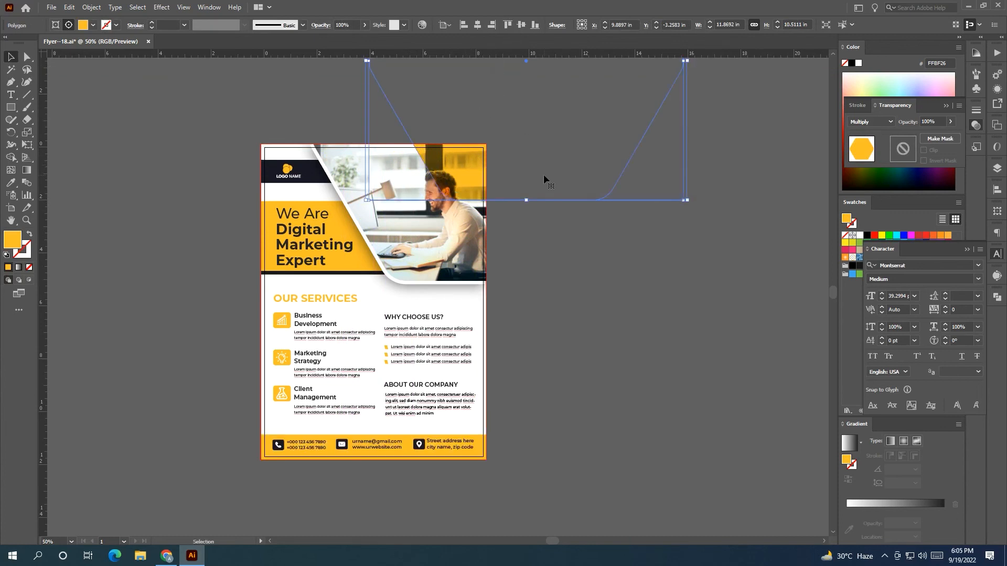
{"action": "left_click", "coordinate": [578, 266]}
{"action": "scroll", "coordinate": [578, 266], "scroll_direction": "down", "scroll_amount": 1}
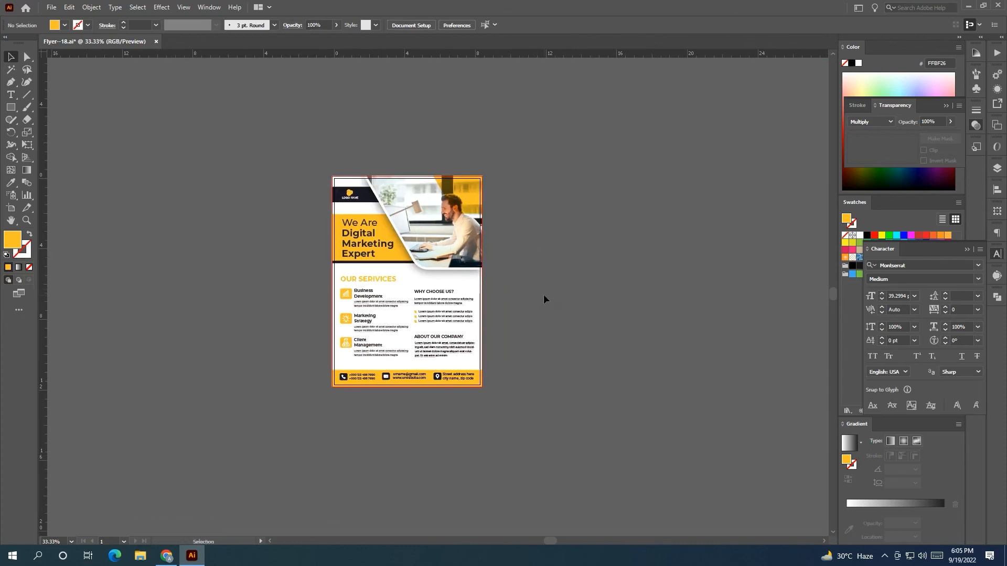
- Try to shift the yellow hexagon farther down and right inside the clip group, and undo the move
{"action": "double_click", "coordinate": [463, 201]}
{"action": "left_click_drag", "start_coordinate": [463, 201], "coordinate": [494, 233]}
{"action": "key", "text": "ctrl+z"}
{"action": "key", "text": "Escape"}
{"action": "left_click", "coordinate": [599, 301]}
- Save the flyer document
{"action": "scroll", "coordinate": [541, 310], "scroll_direction": "up", "scroll_amount": 1}
{"action": "left_click_drag", "start_coordinate": [536, 299], "coordinate": [571, 311]}
{"action": "key", "text": "a"}
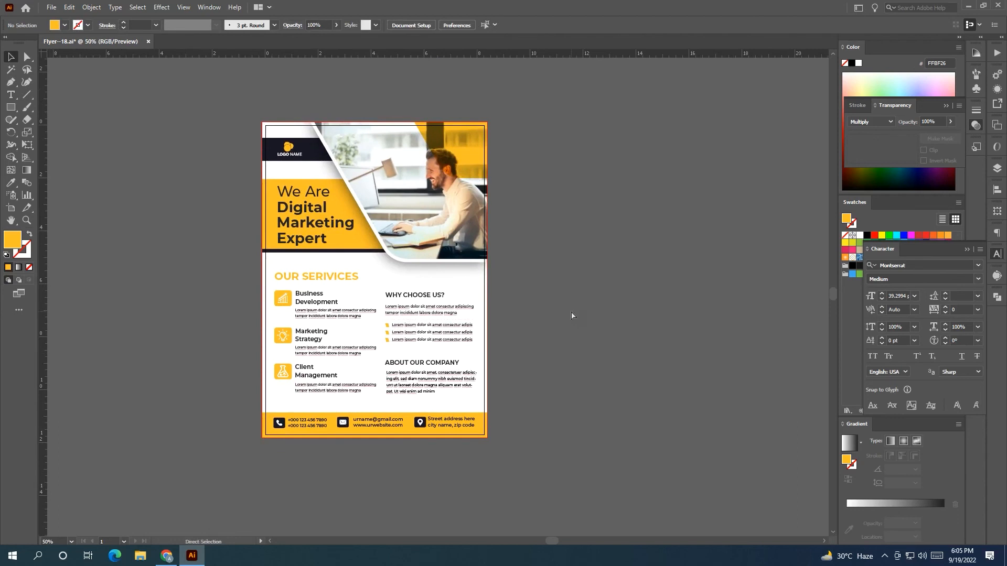
{"action": "key", "text": "ctrl+s"}
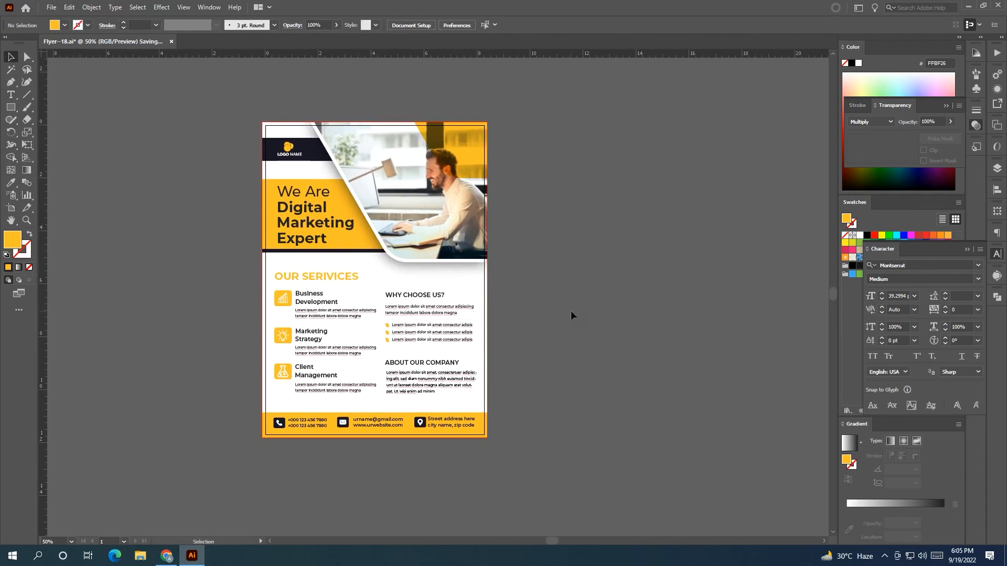